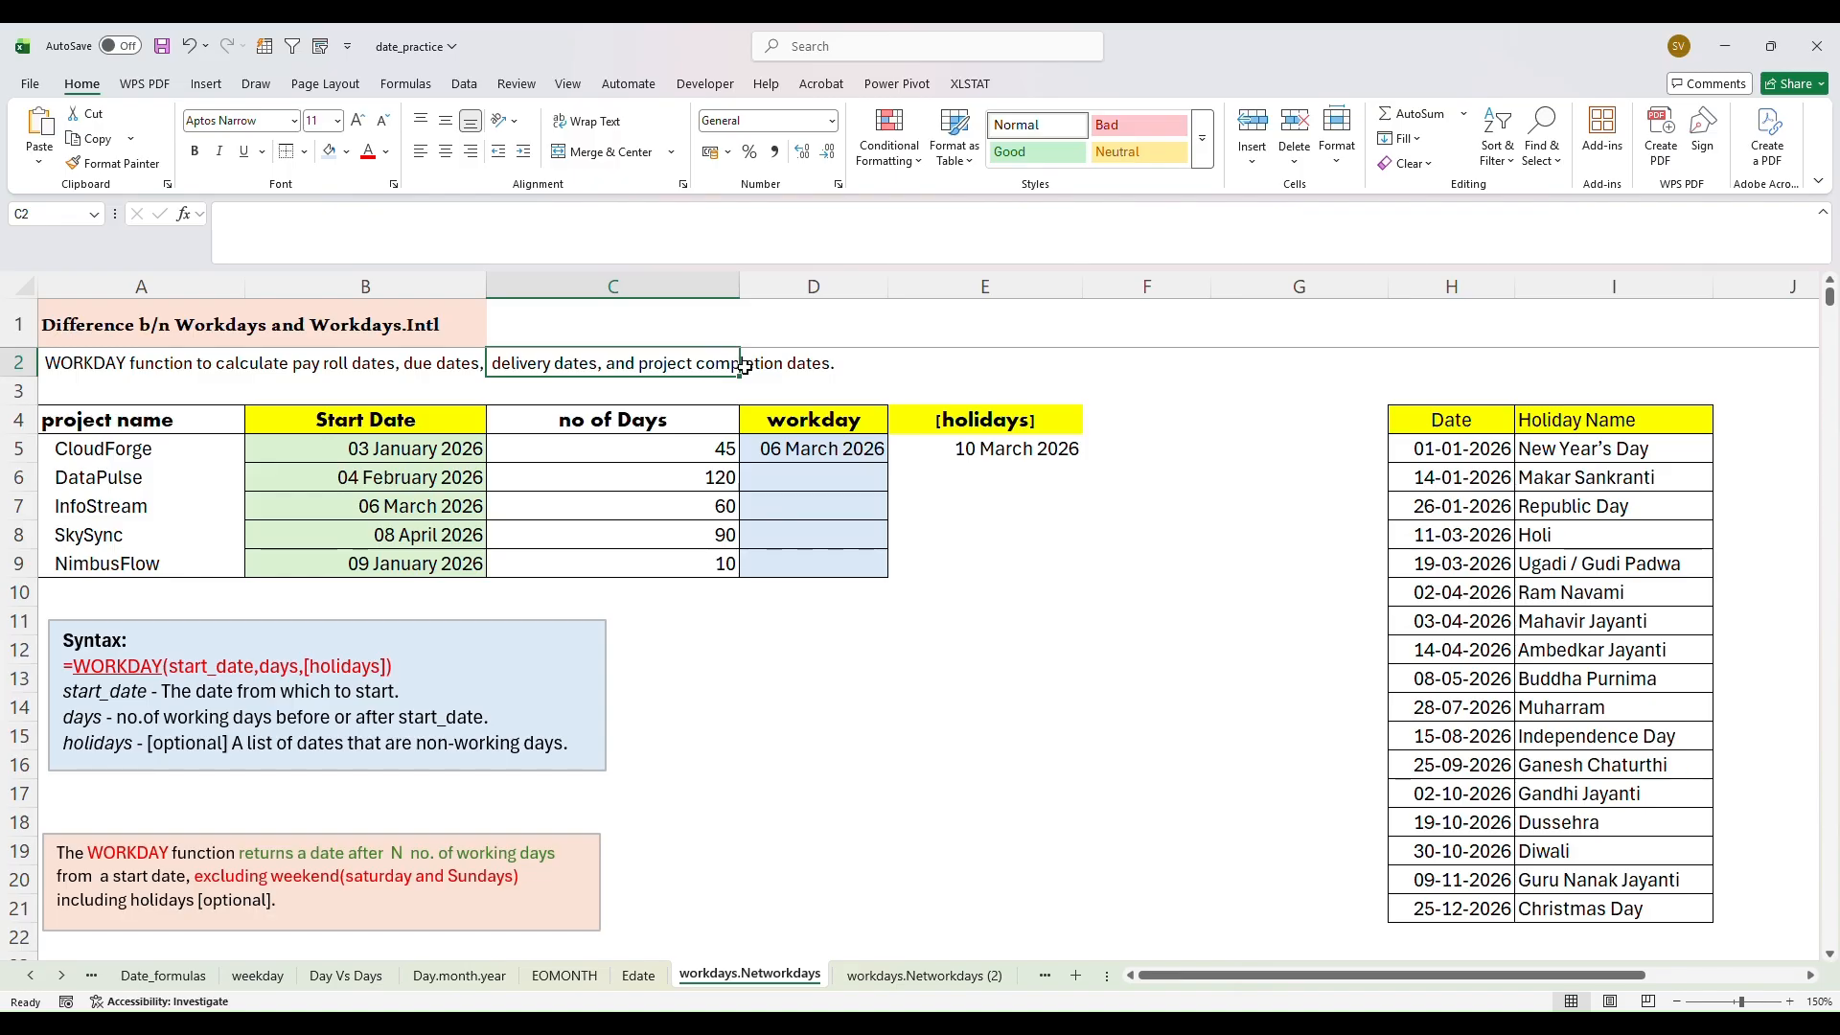
Review the WORKDAY syntax note, highlighting its start_date, days and [holidays] arguments, and inspect the existing formula in cell D5
left_click(752, 368)
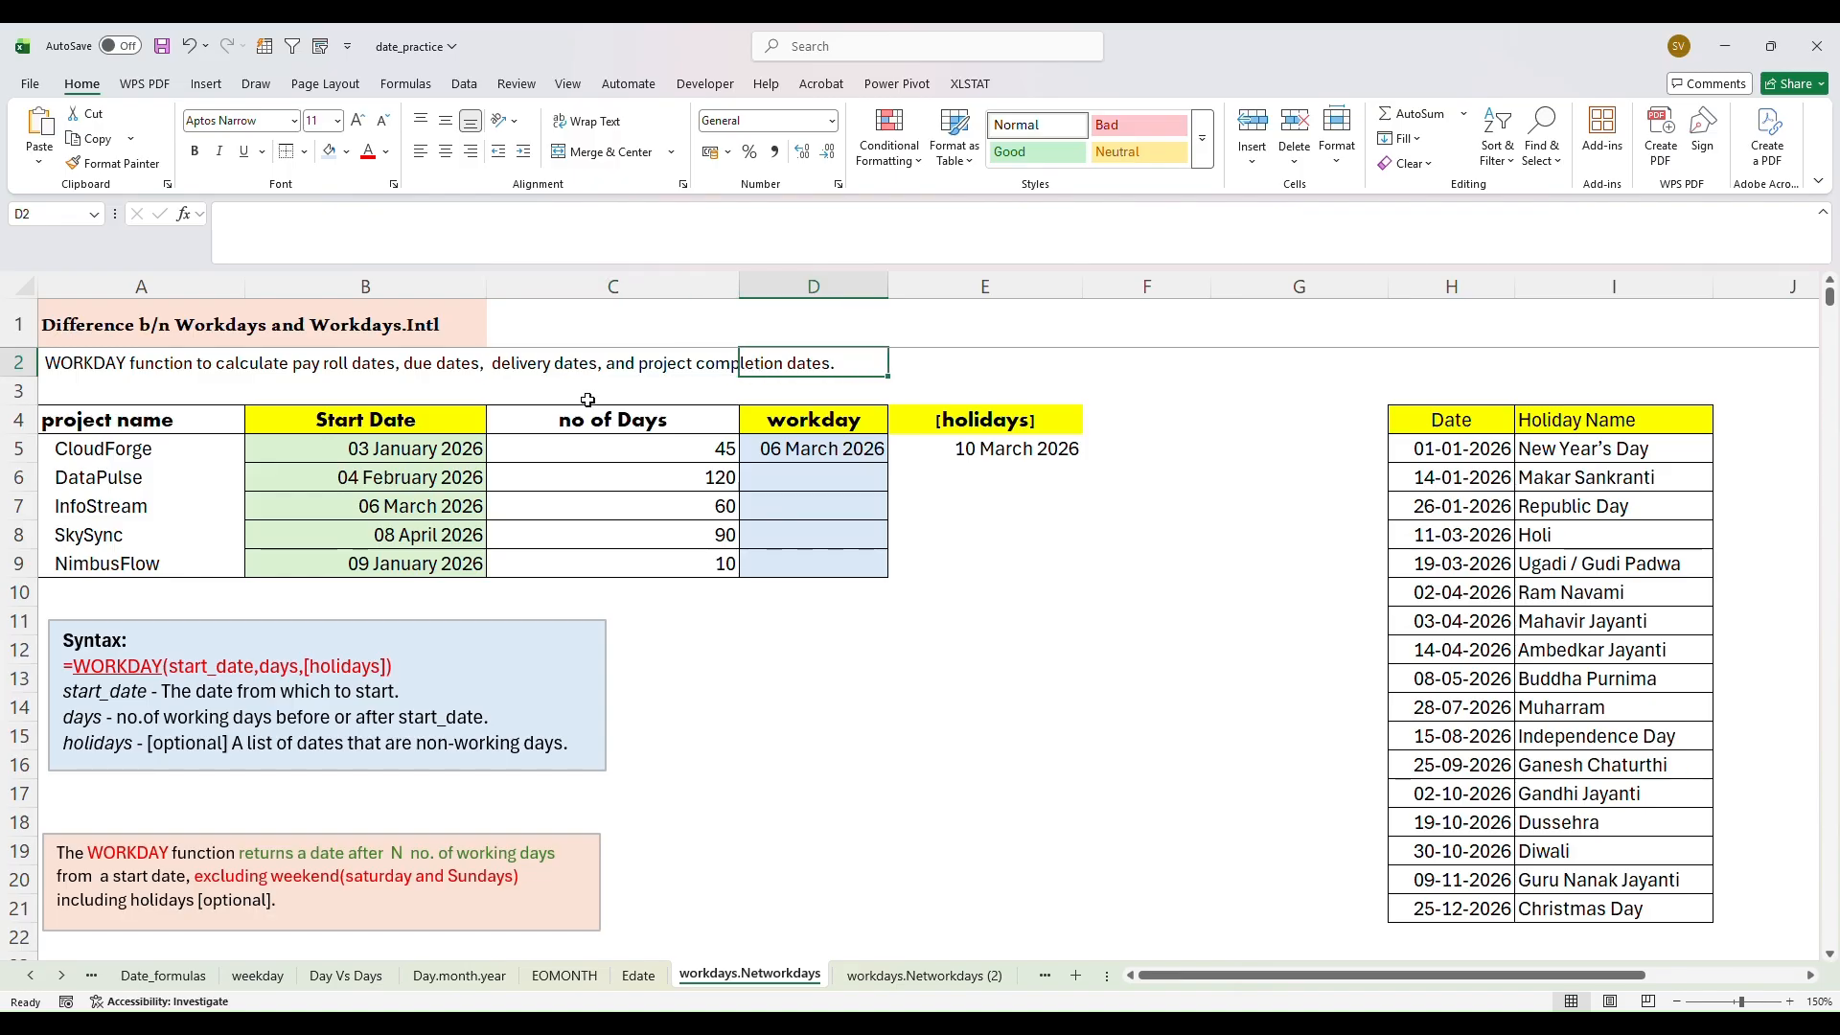
left_click(404, 666)
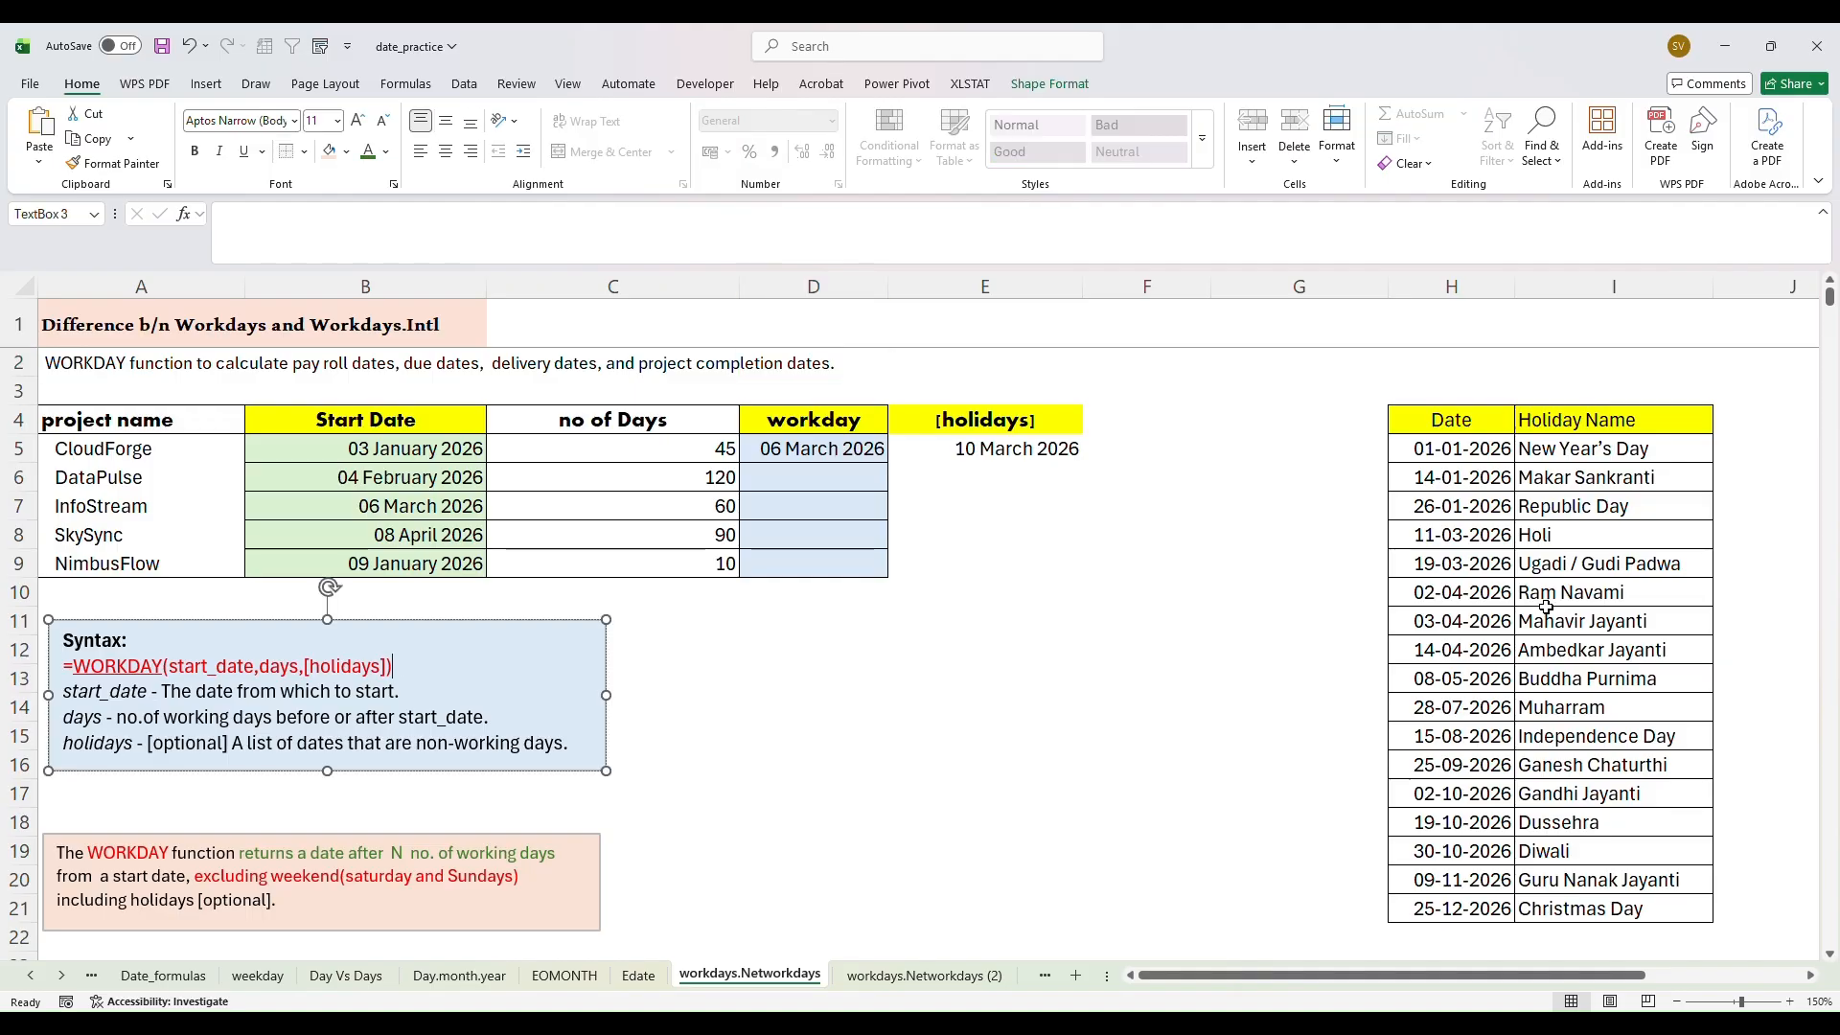
left_click_drag(1831, 297, 1831, 305)
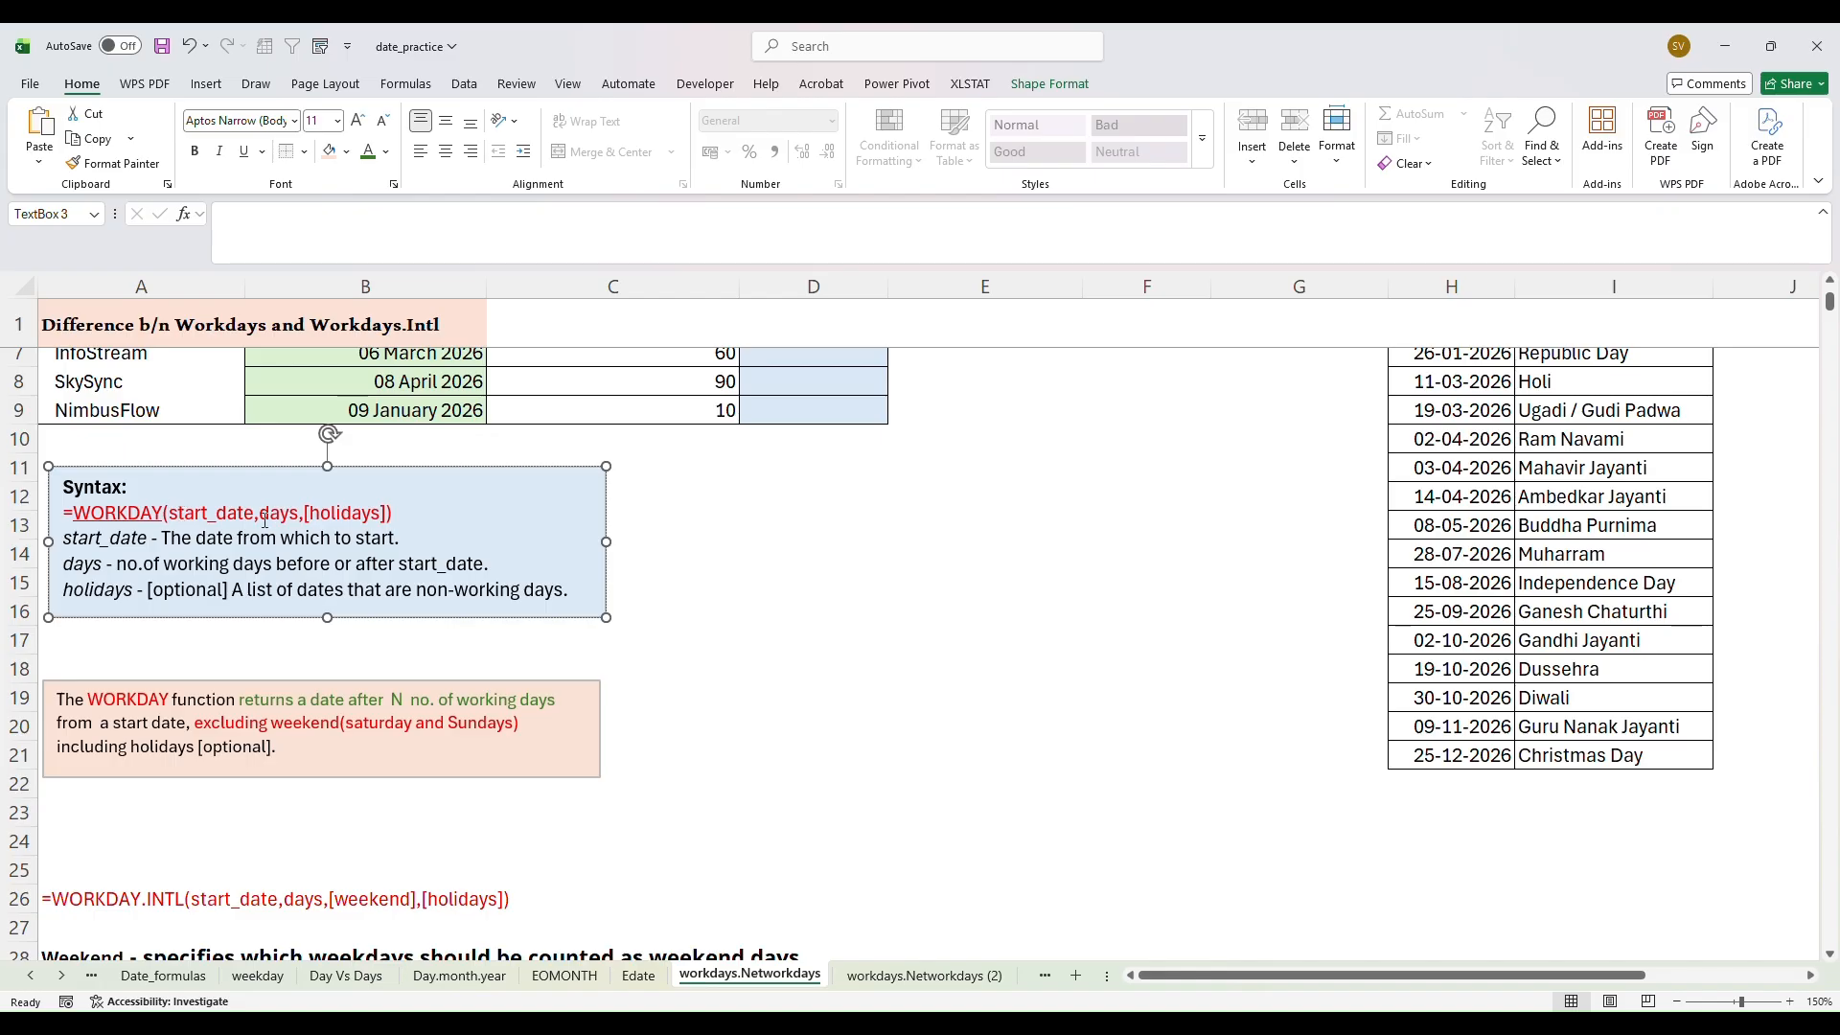
left_click(231, 519)
double_click(194, 510)
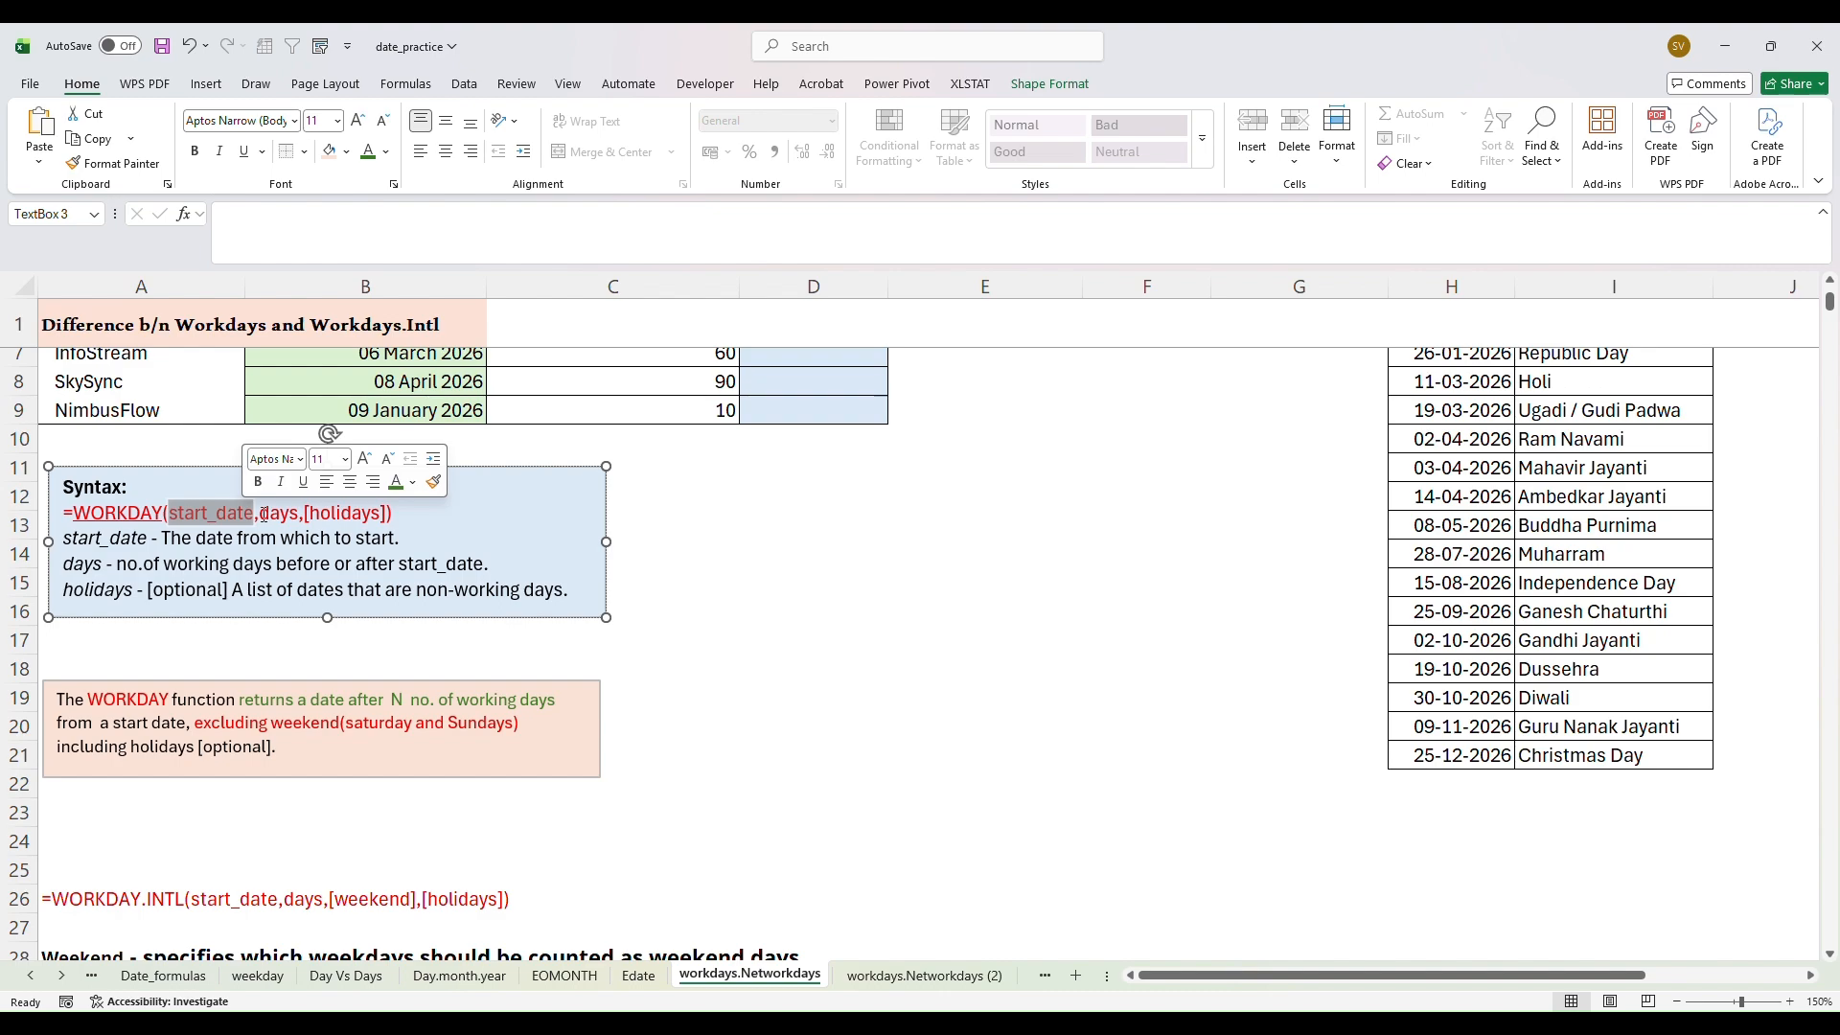
left_click_drag(260, 514, 300, 517)
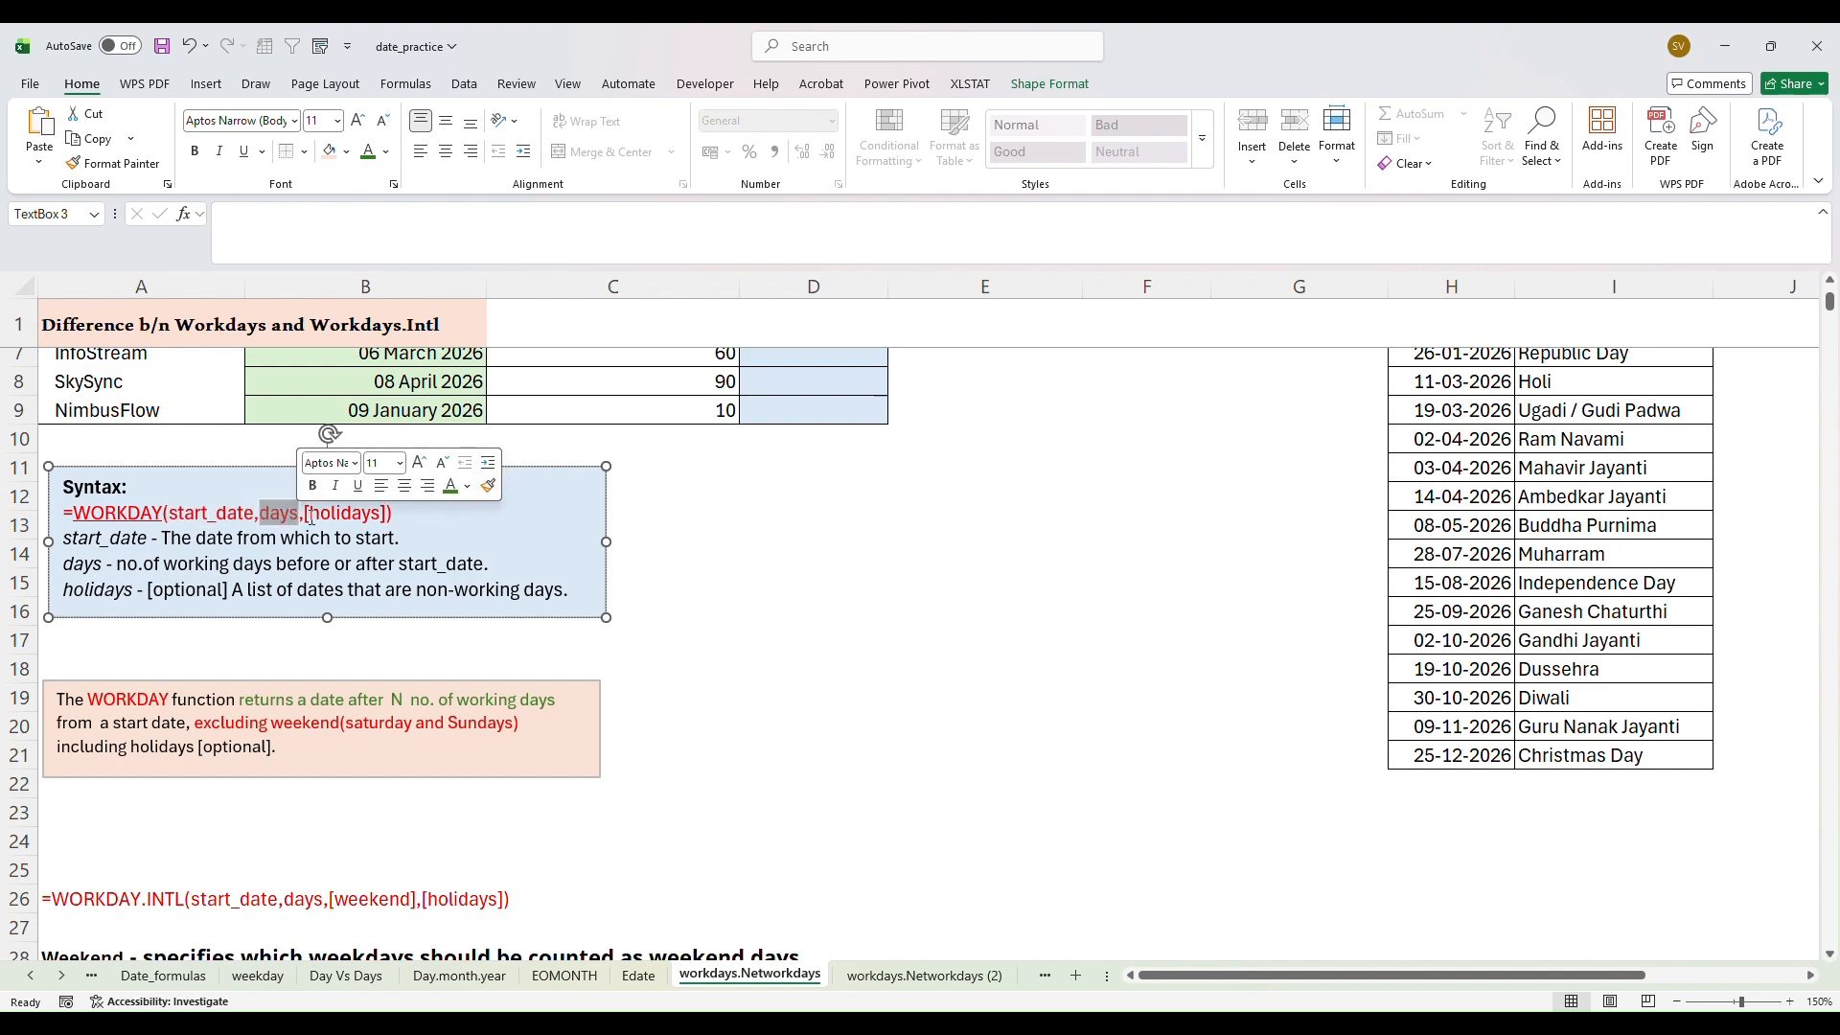
left_click(306, 516)
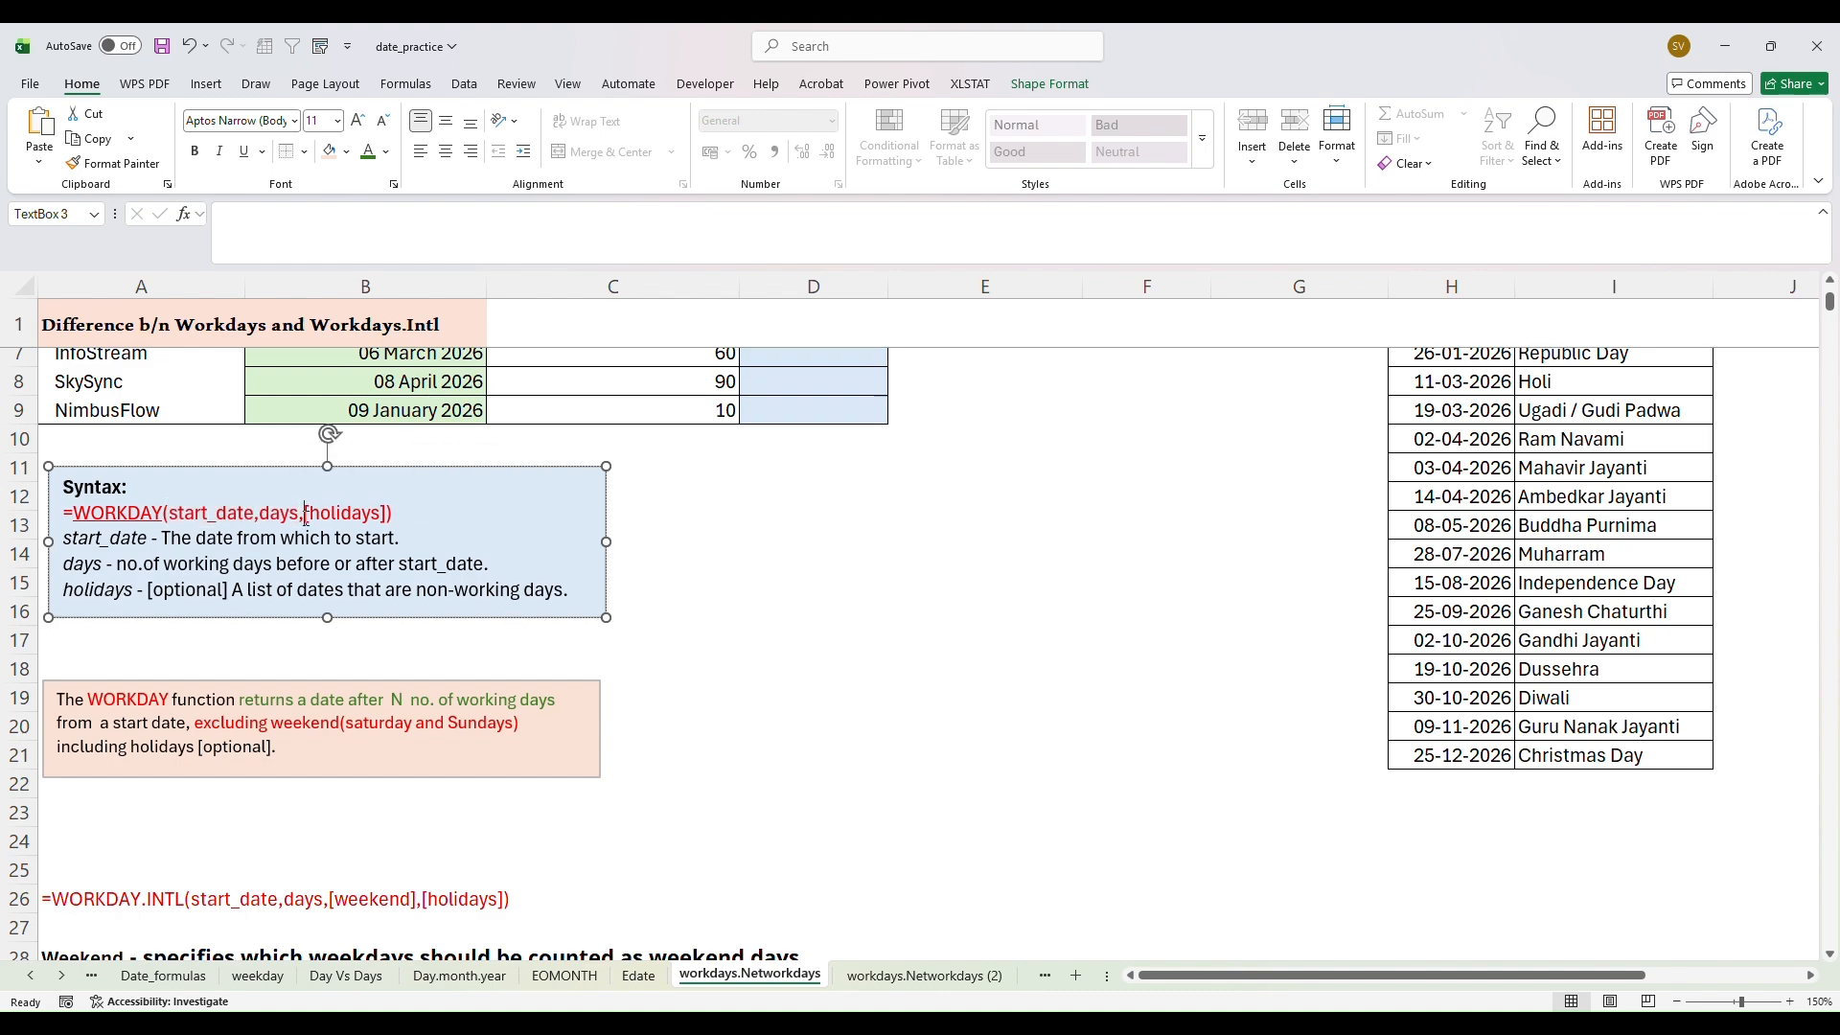
left_click_drag(305, 518, 379, 519)
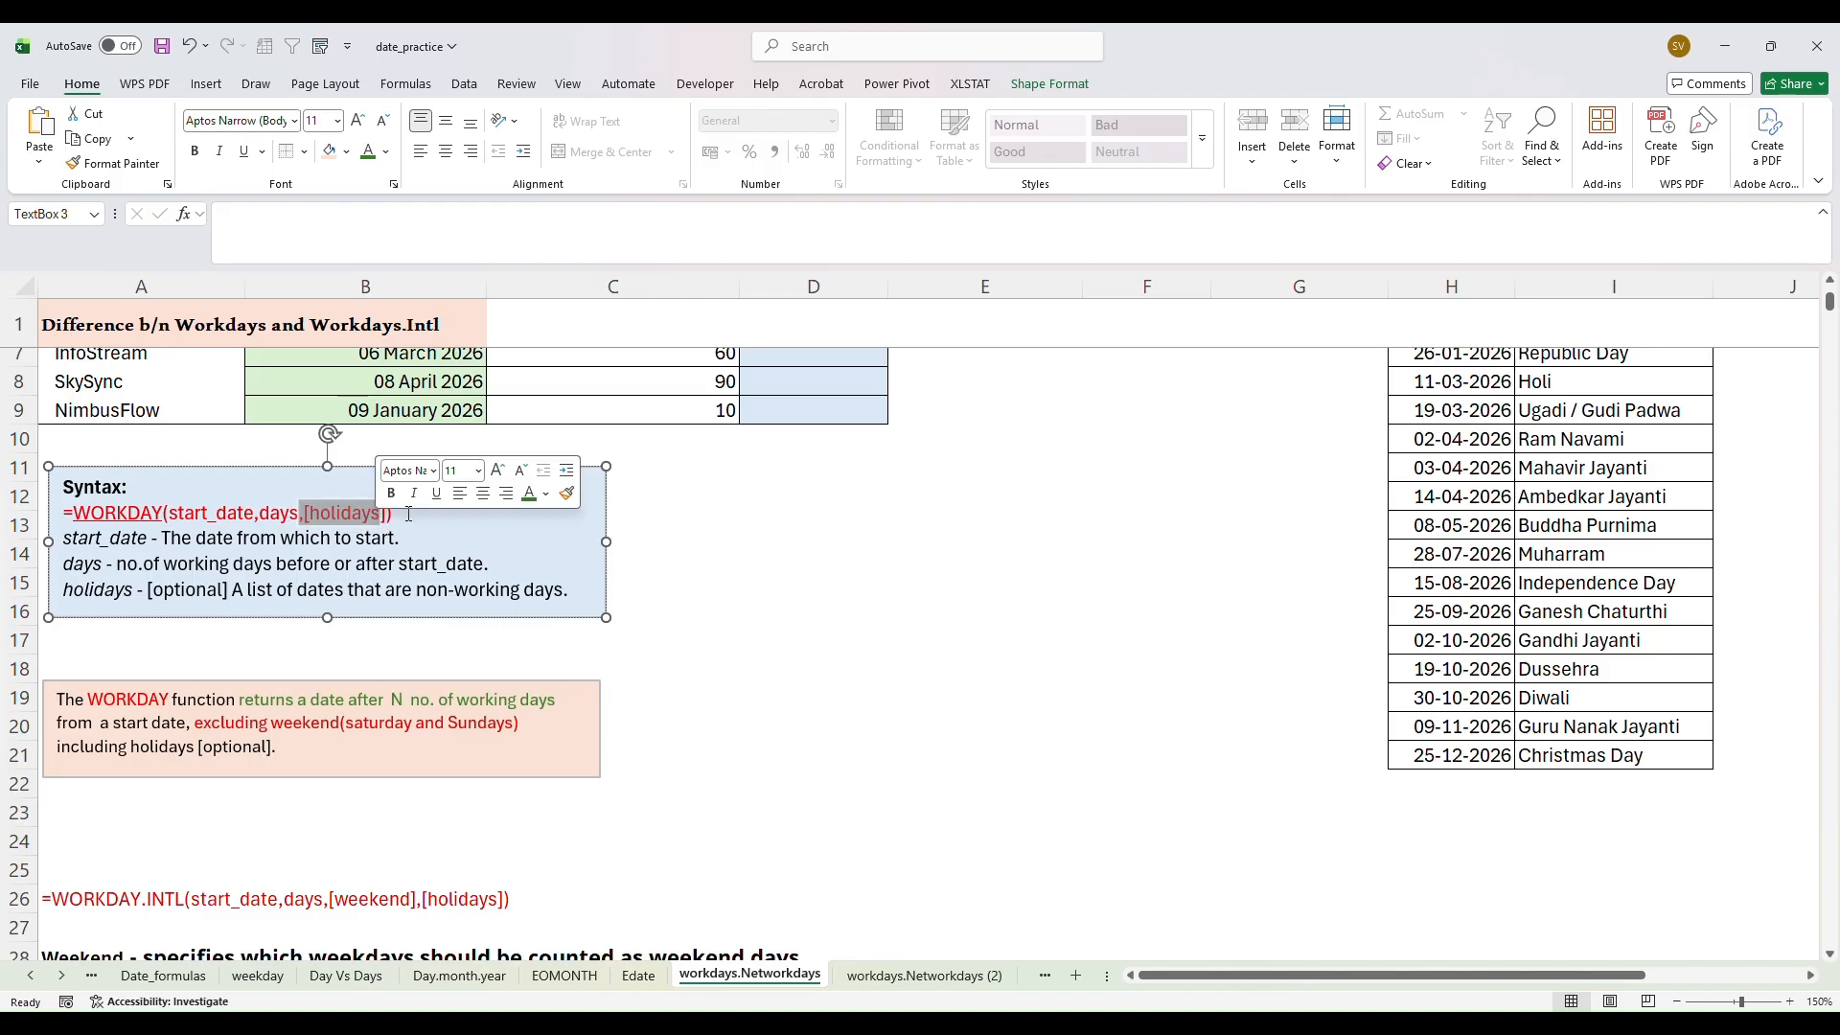
left_click(408, 522)
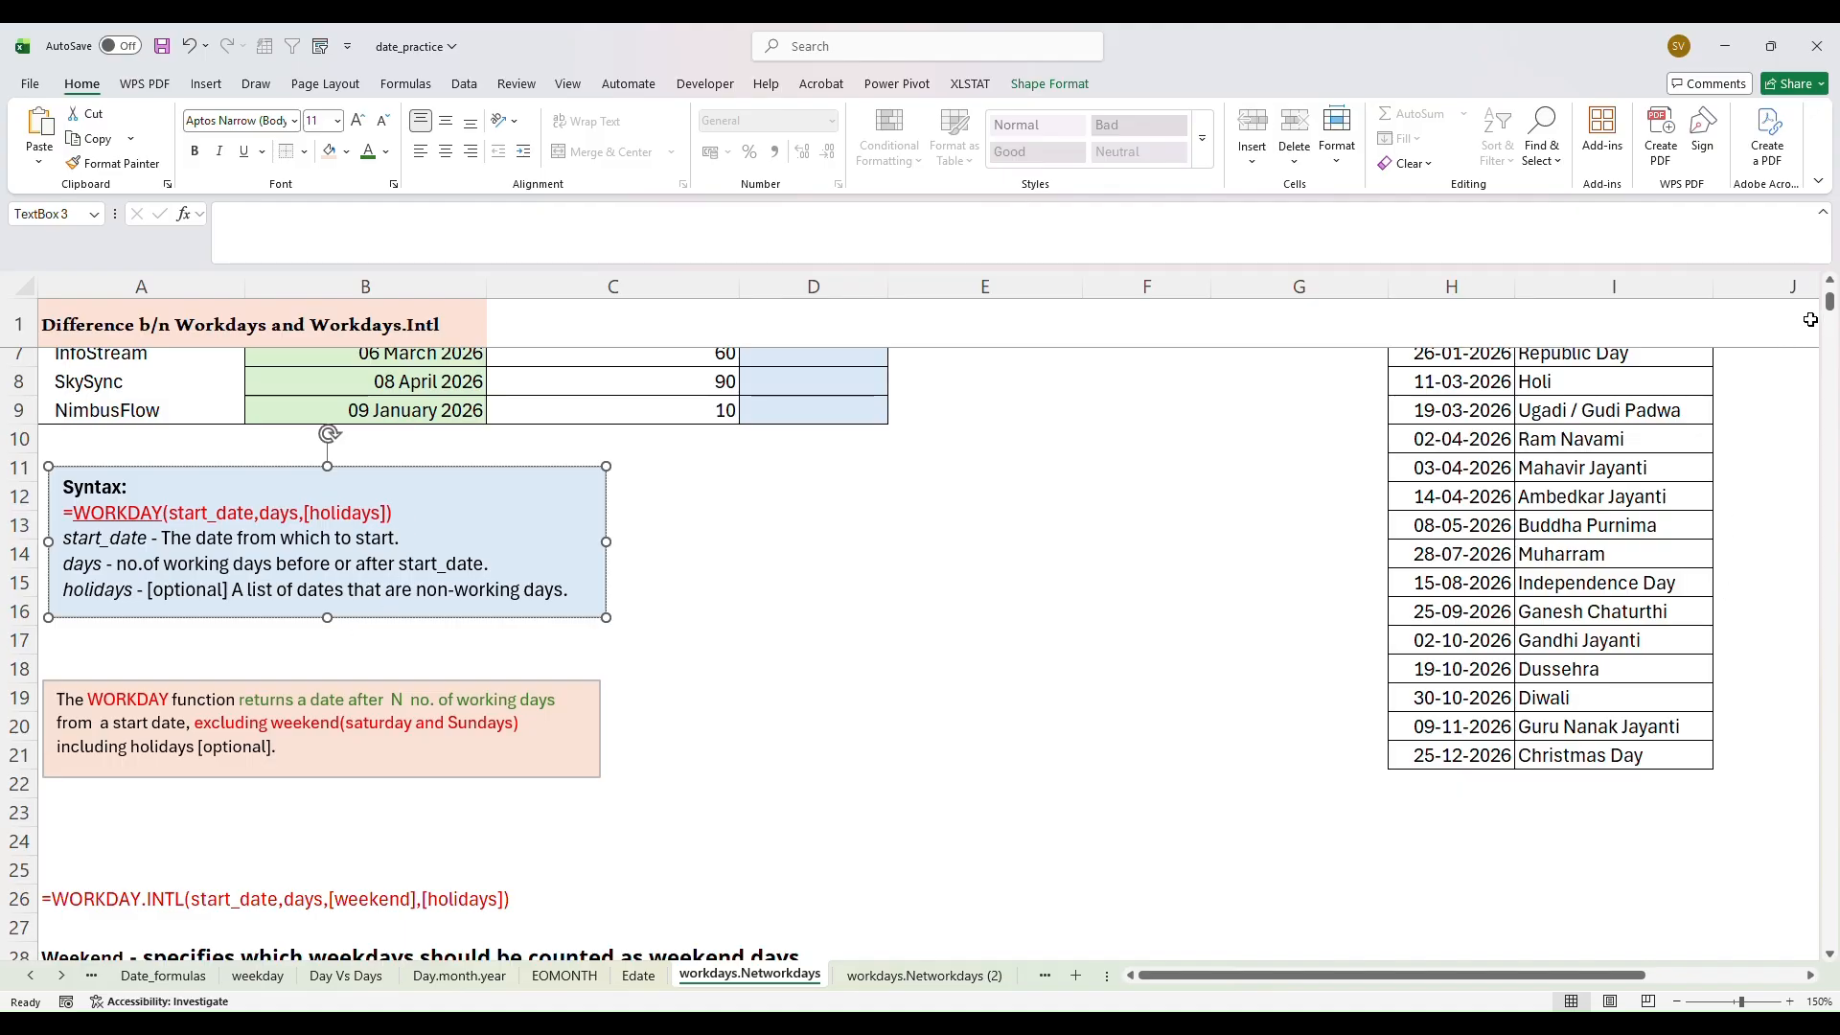
scroll(1830, 316, "up", 2)
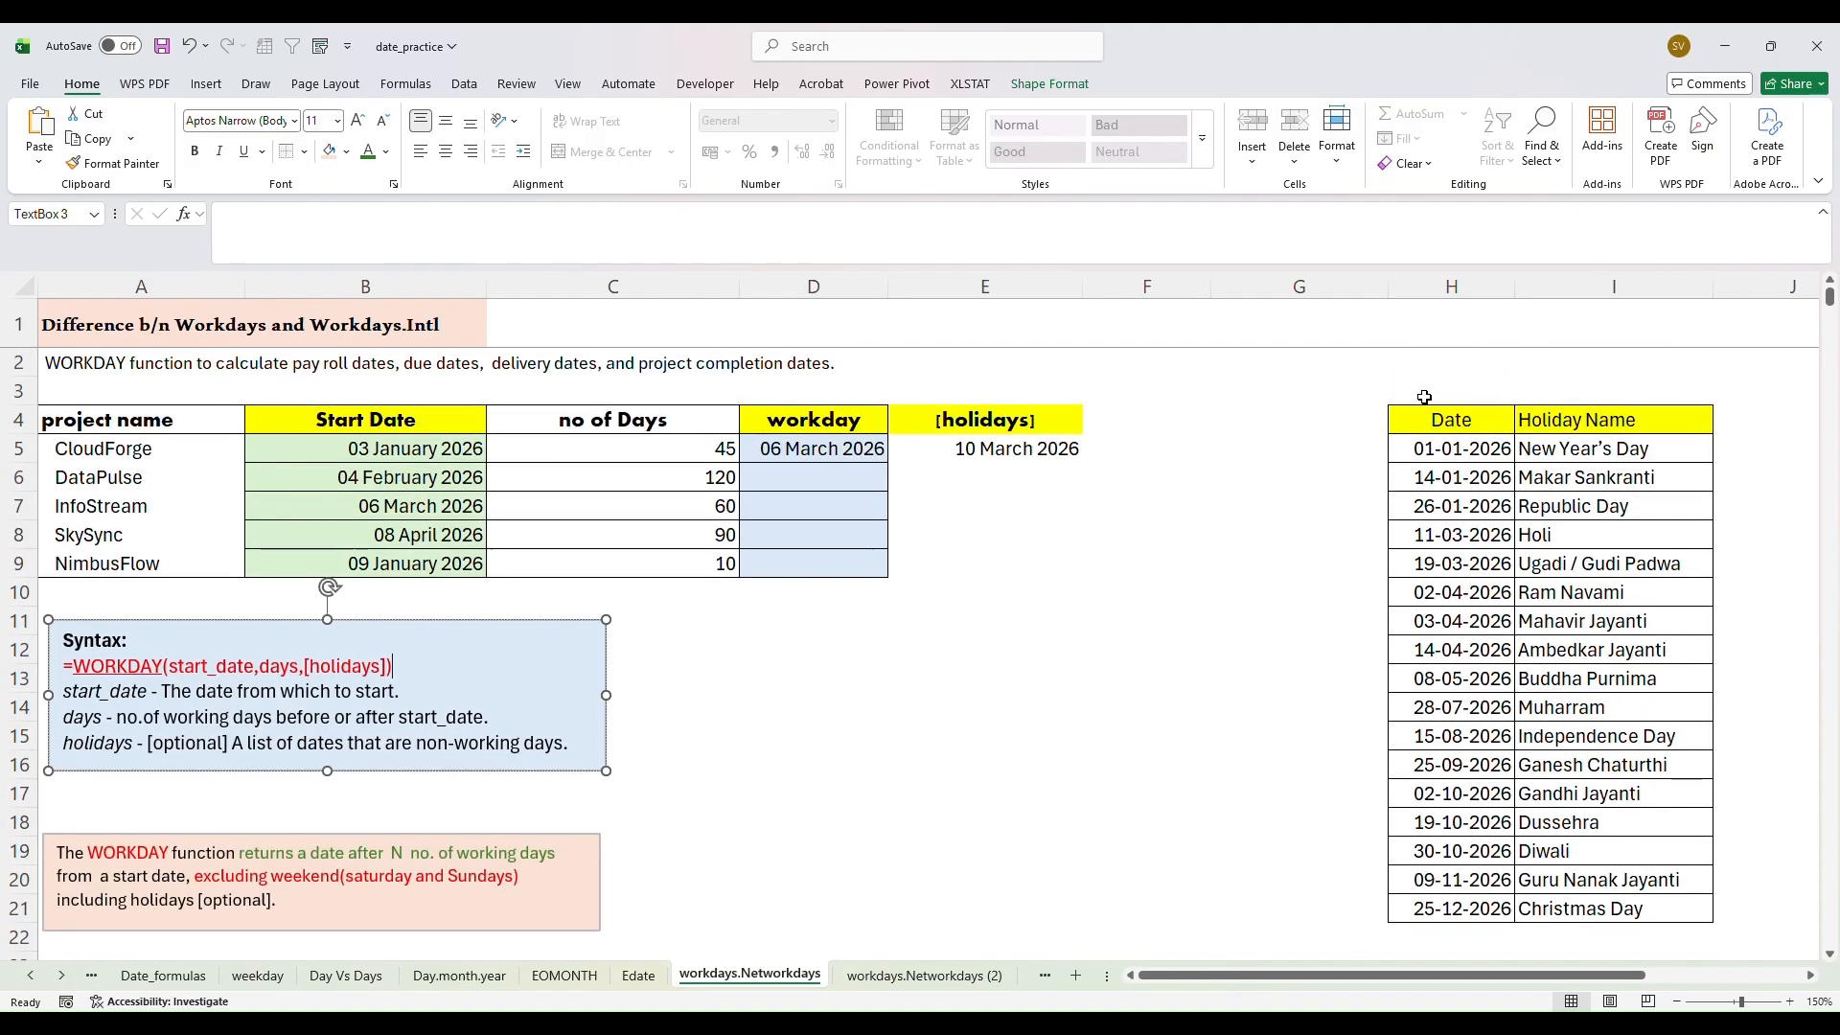
double_click(788, 447)
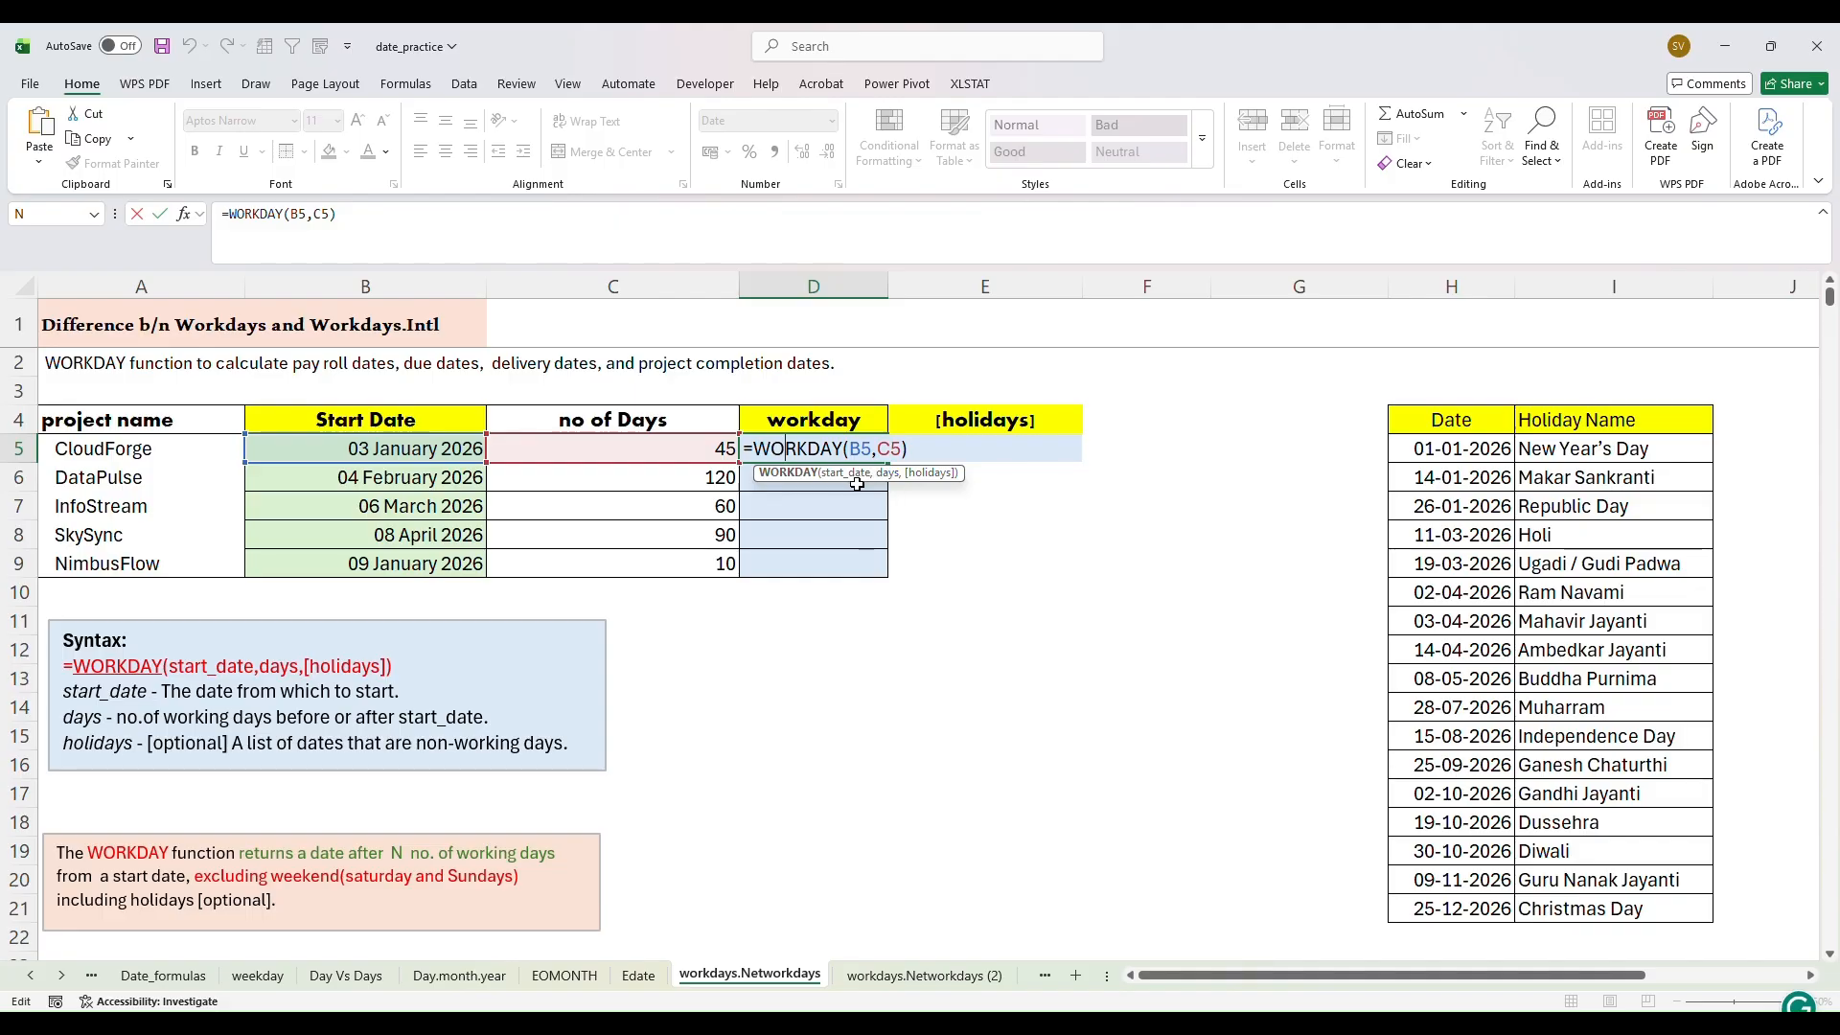
key("Return")
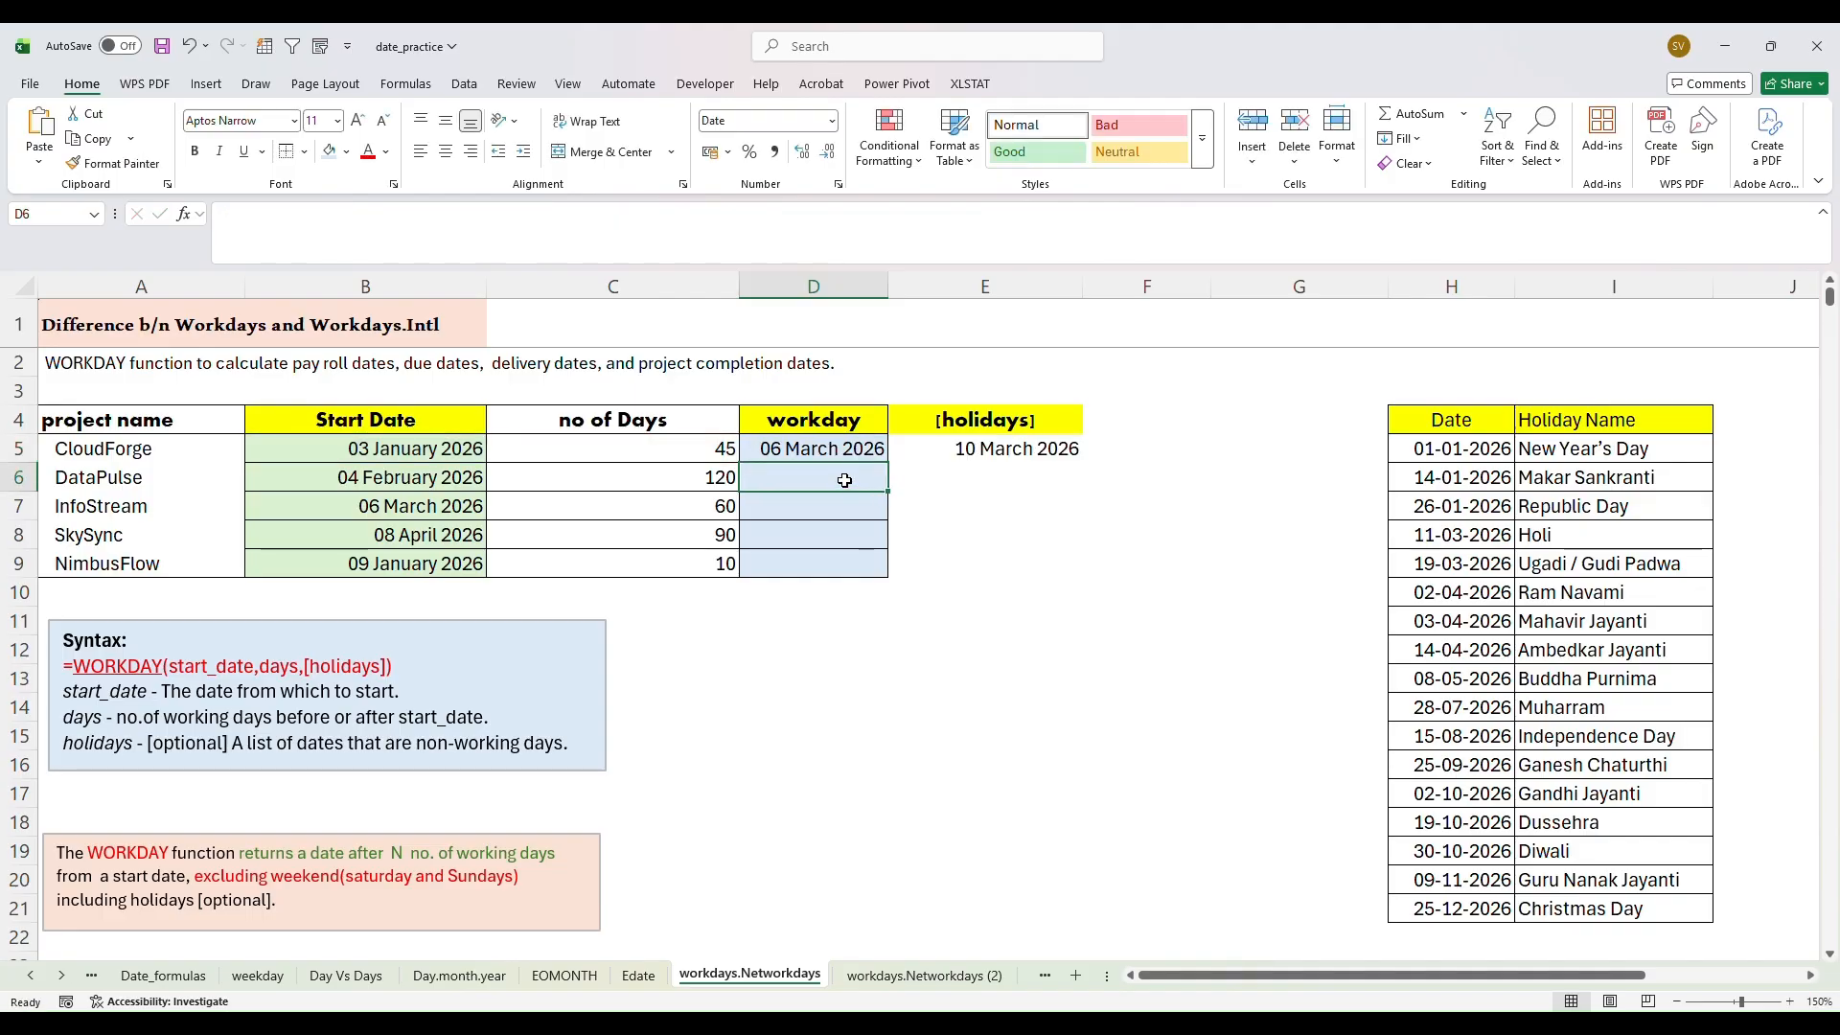
Begin a WORKDAY formula in cell D6 for the DataPulse project, using B6 as the start date
double_click(846, 481)
type("=")
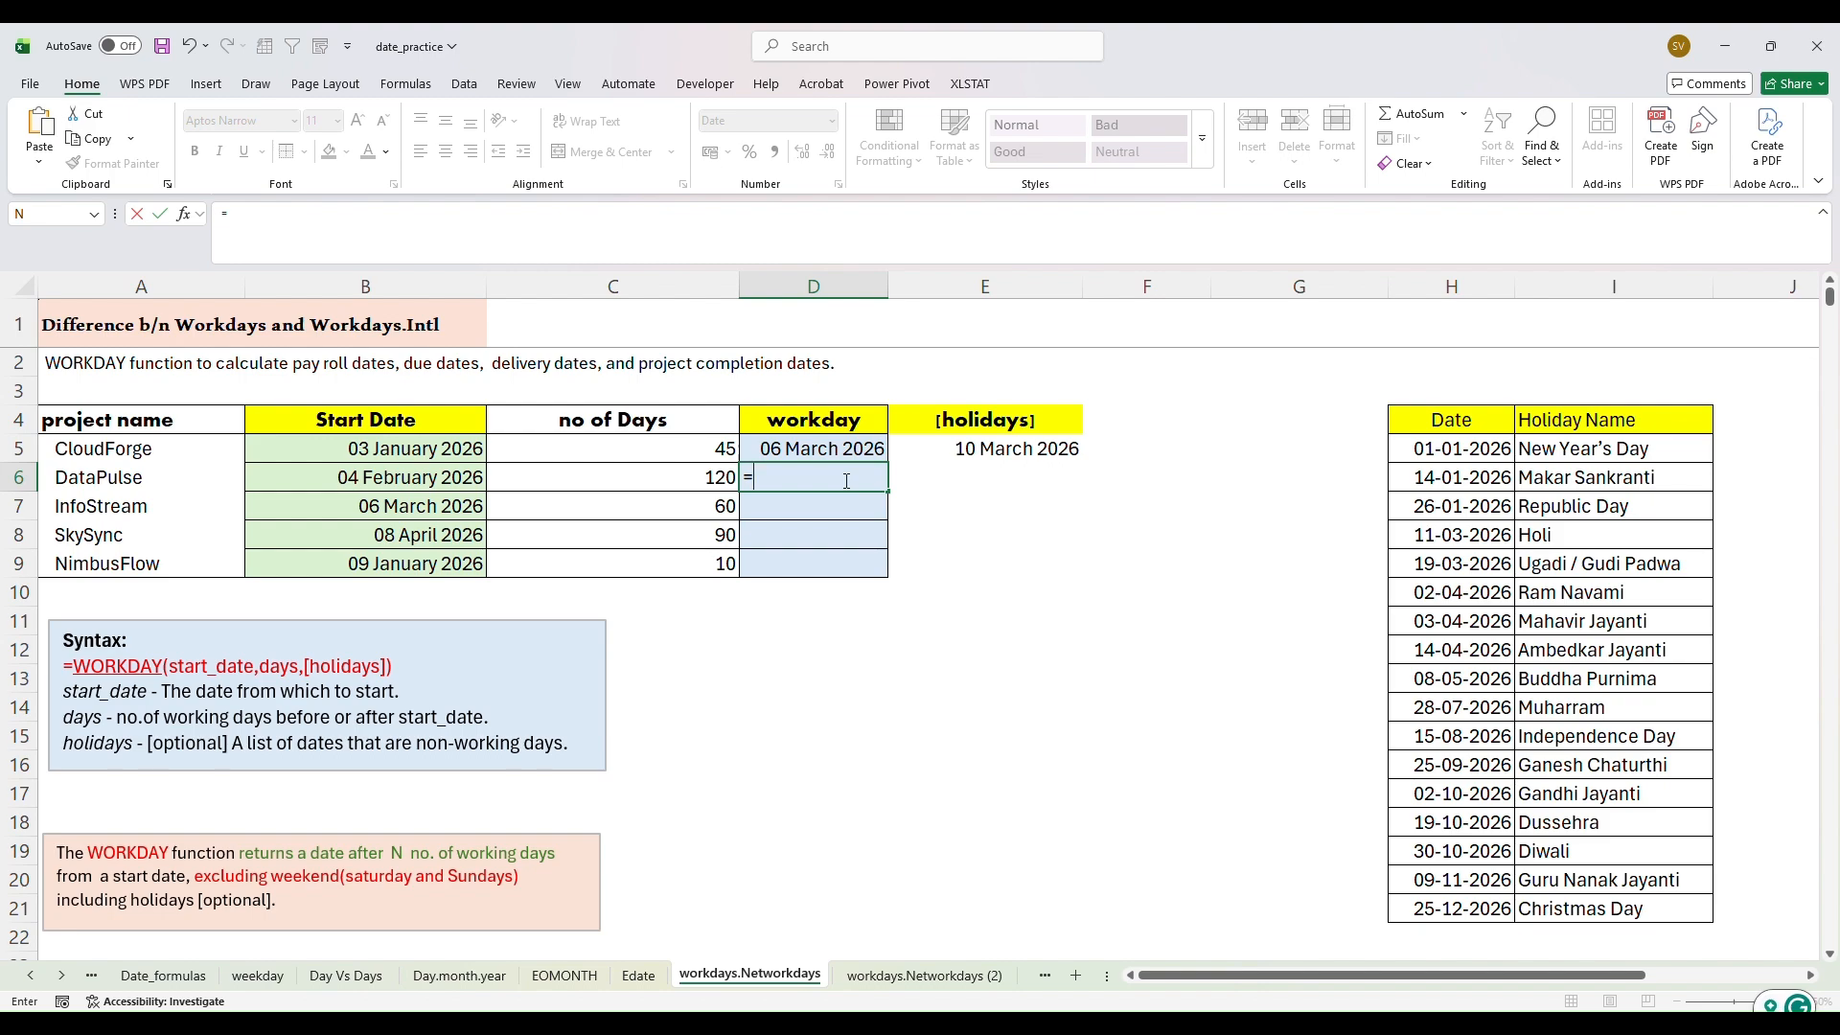
type("work")
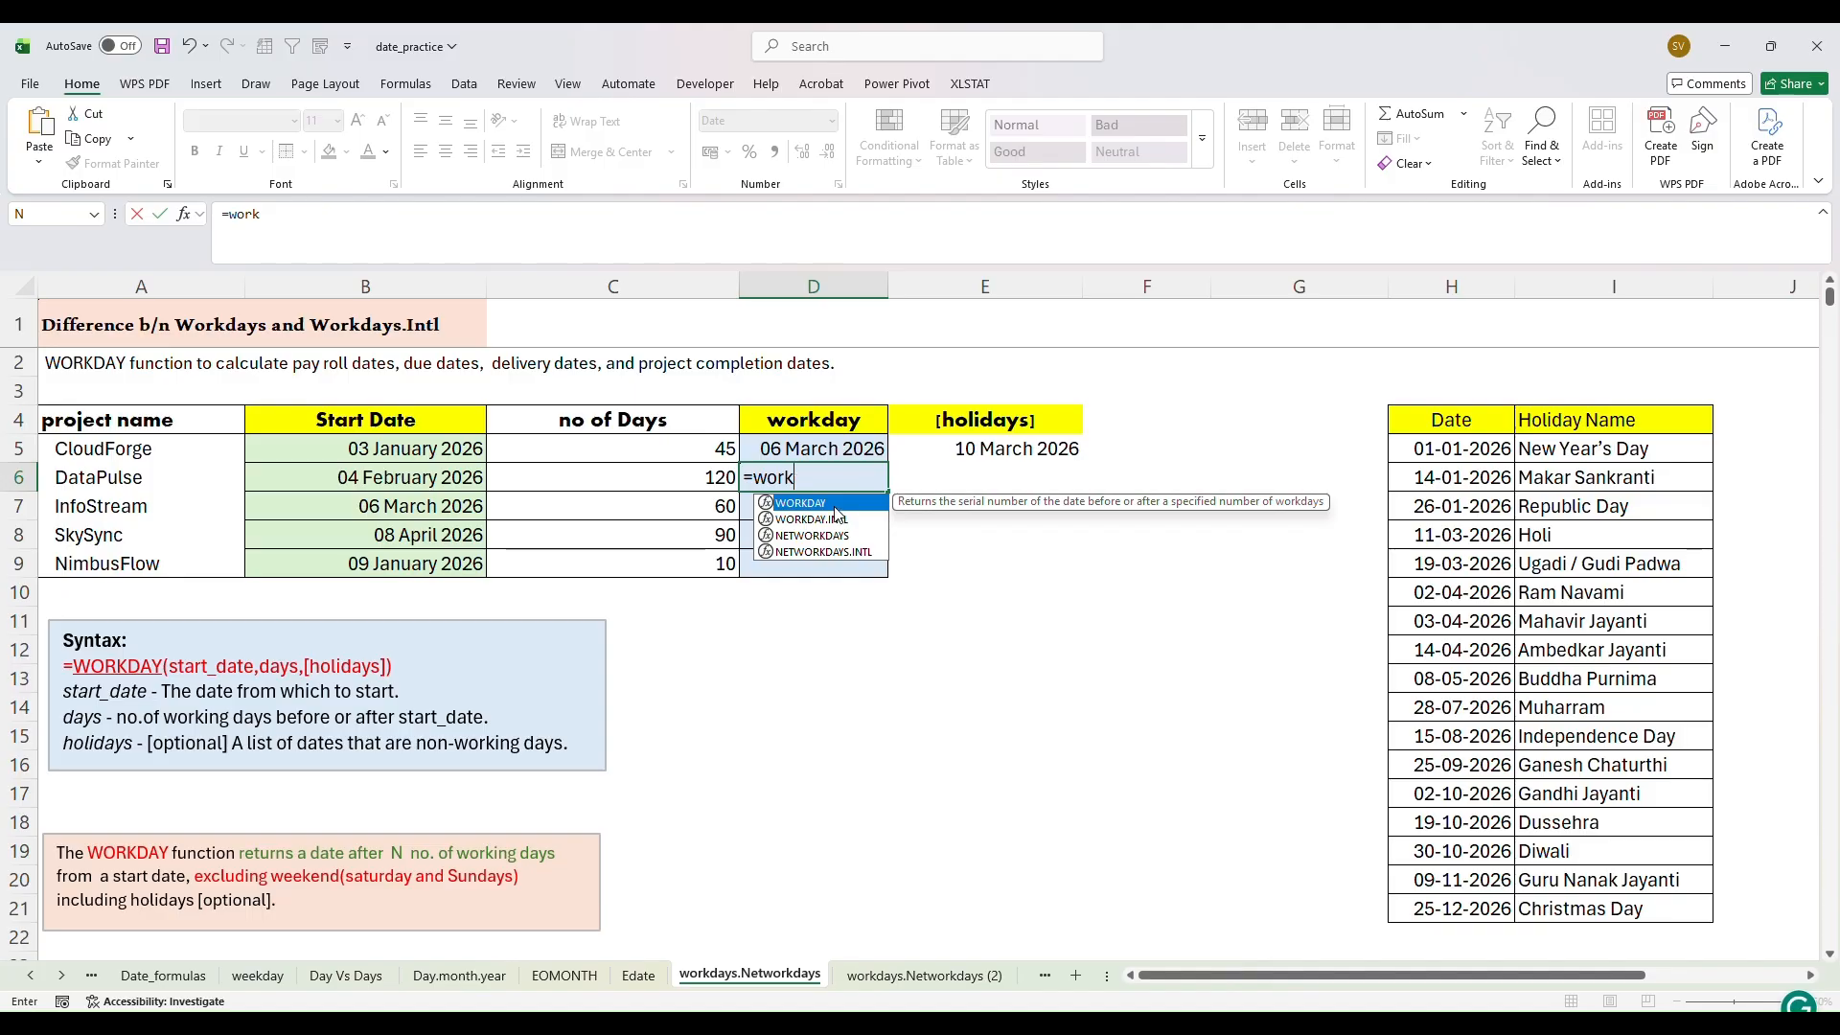
double_click(835, 507)
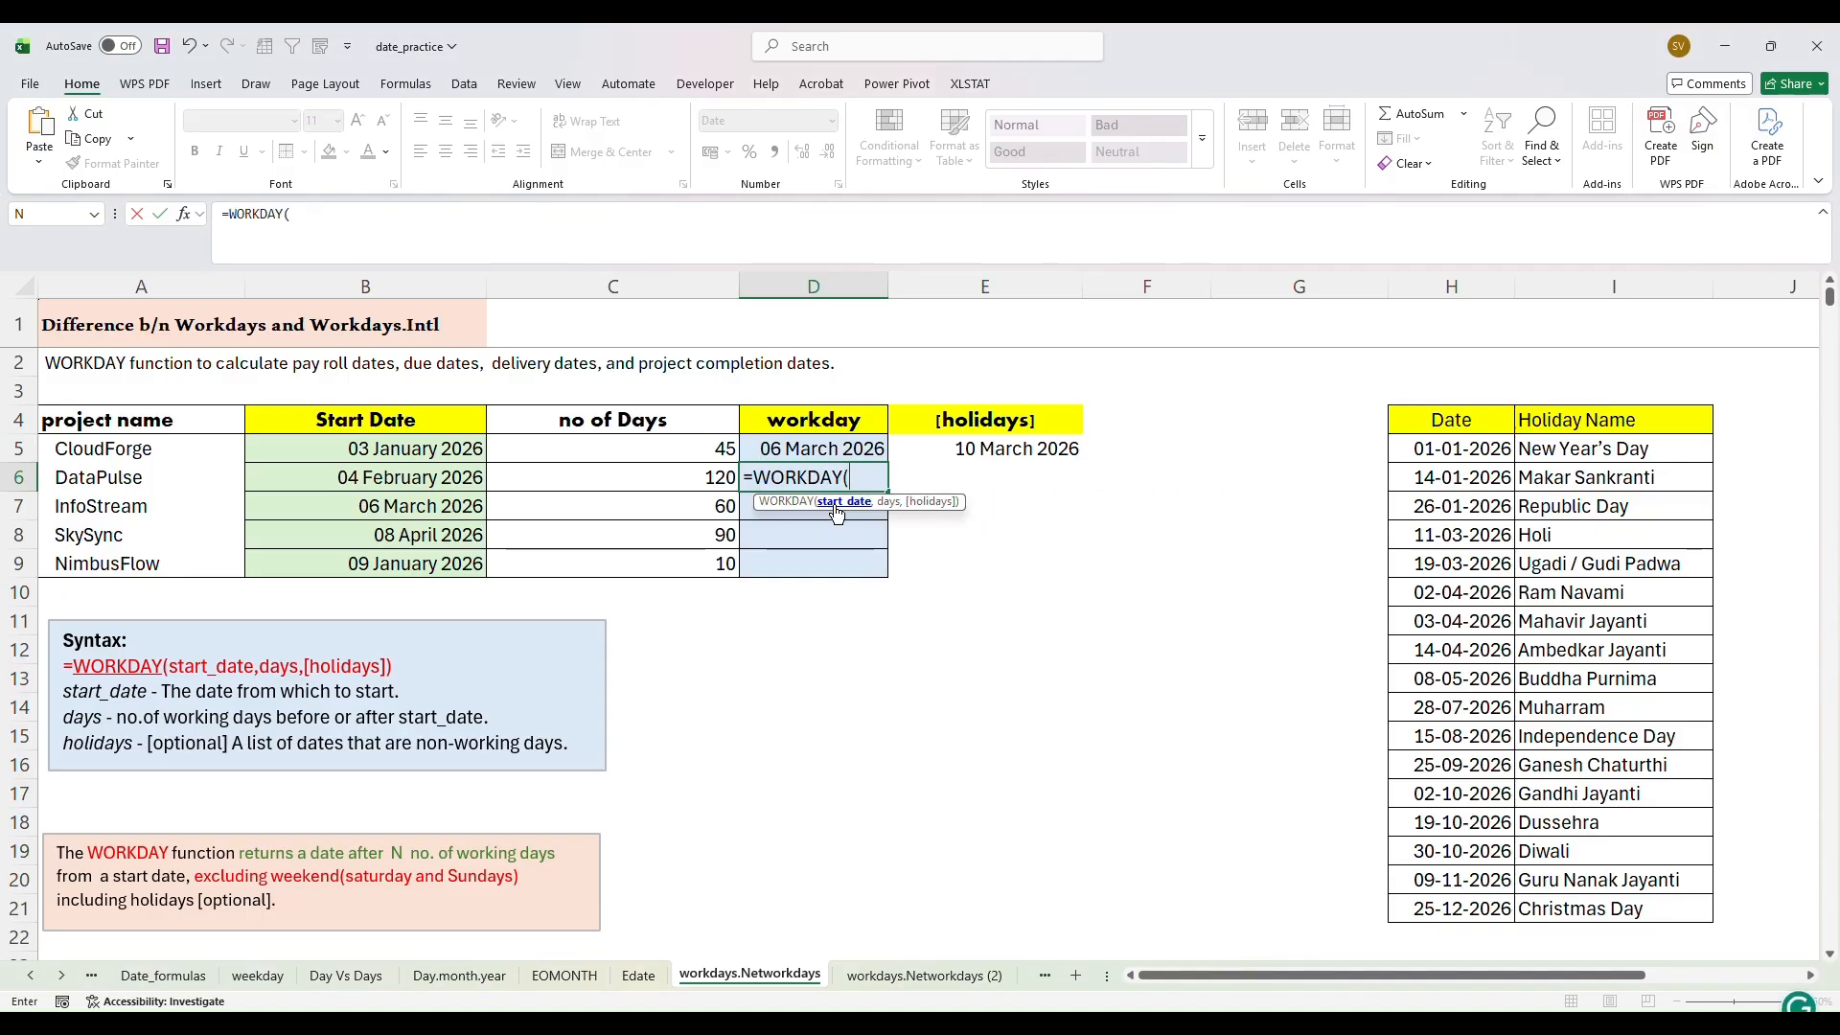
left_click(340, 482)
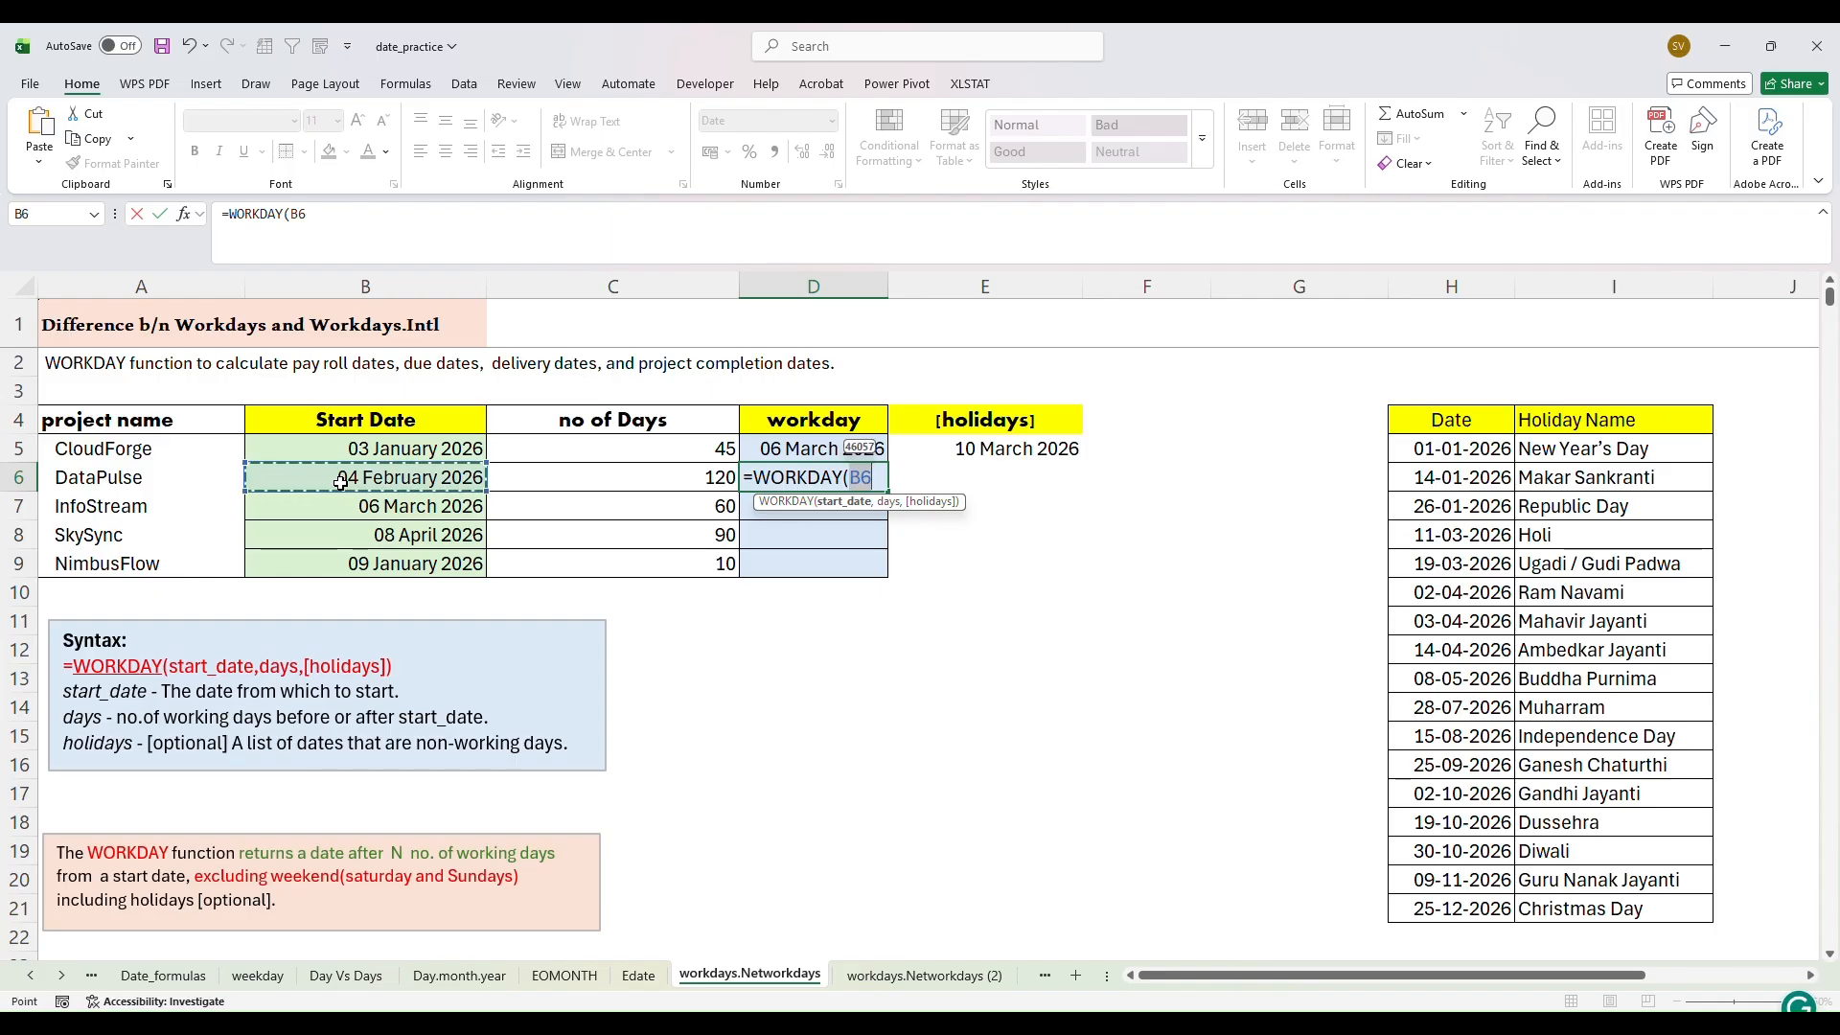
type(",")
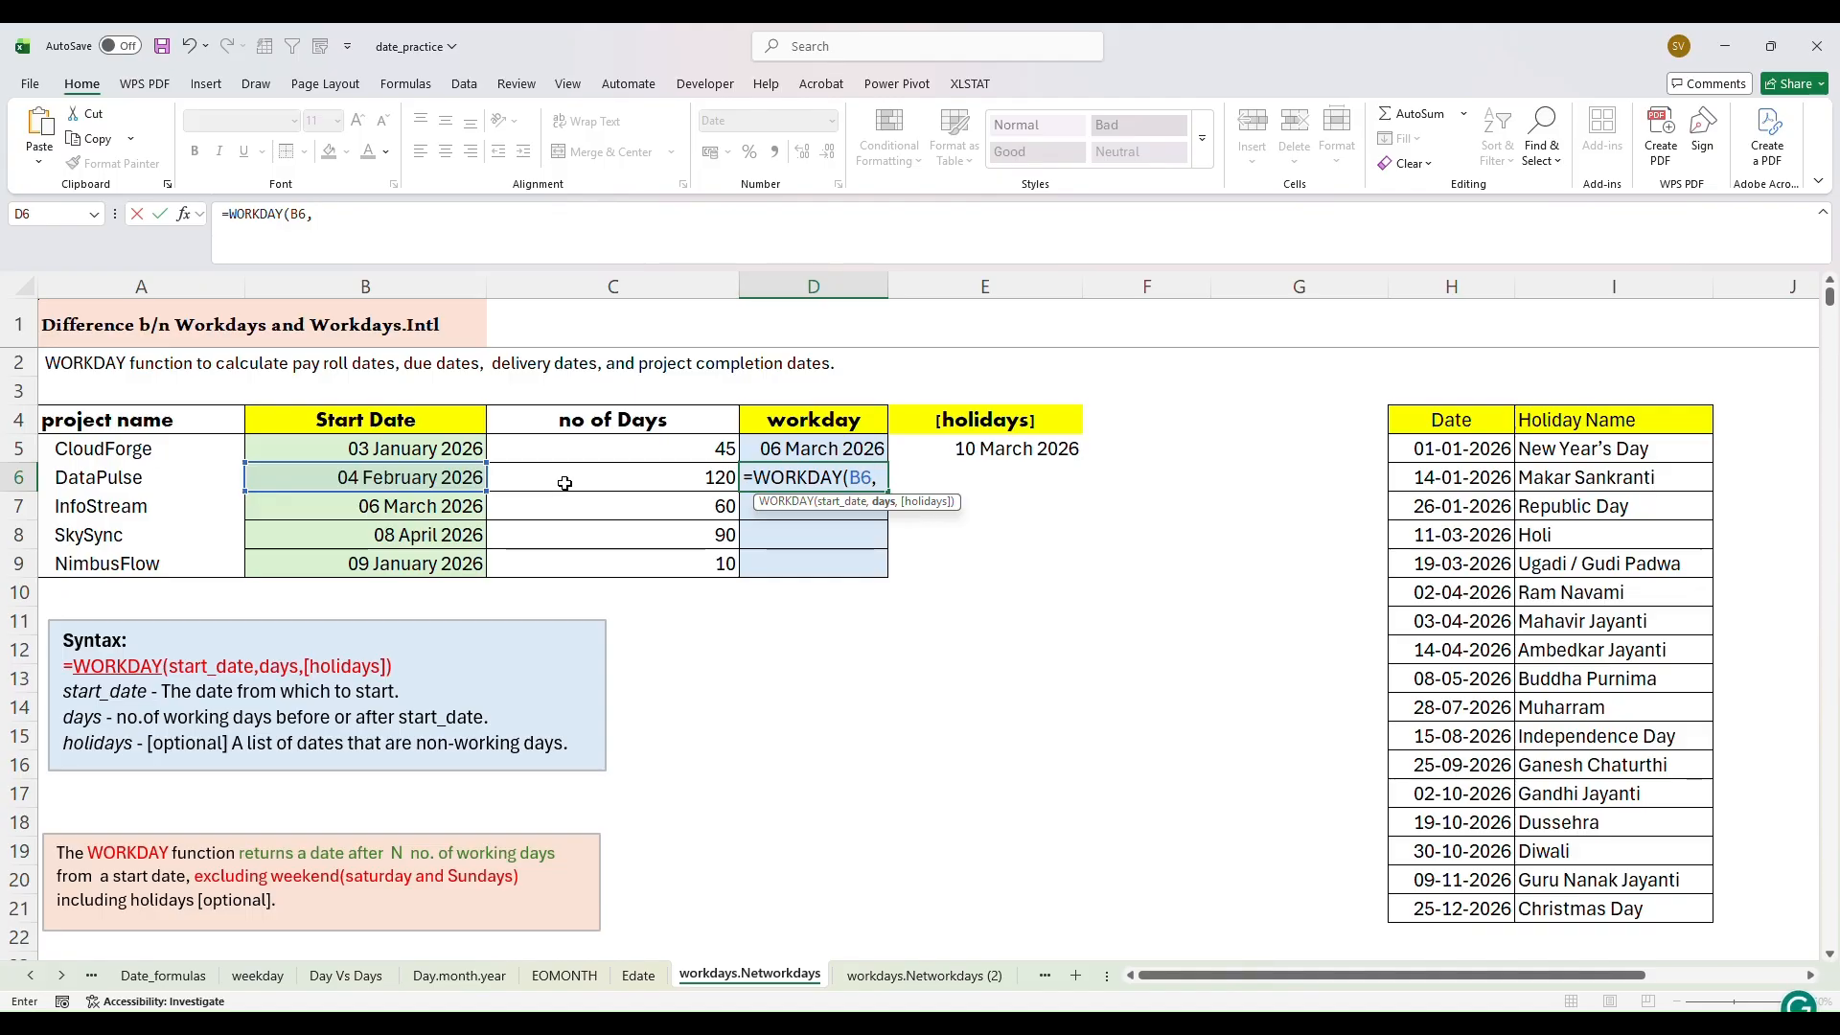
type("120")
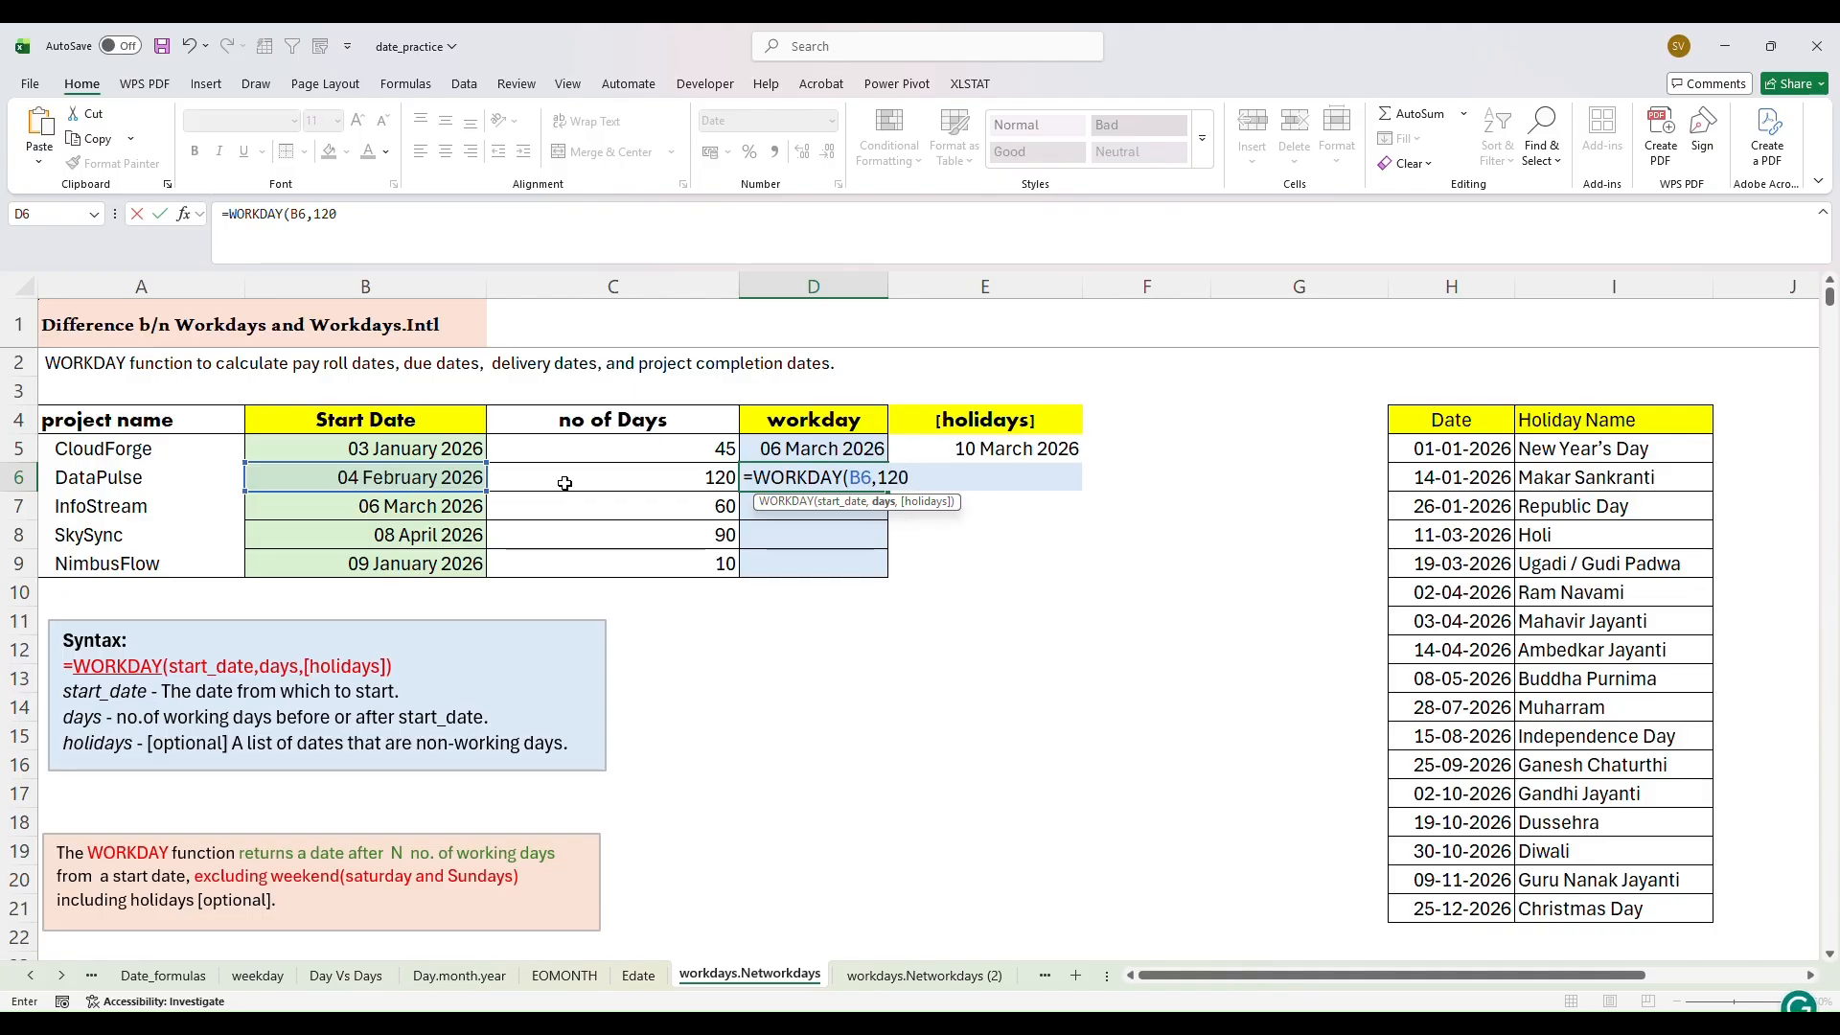
key("BackSpace")
key("BackSpace")
key("BackSpace")
Complete the D6 formula as =WORKDAY(B6,C6), taking the number of days from cell C6
left_click(698, 481)
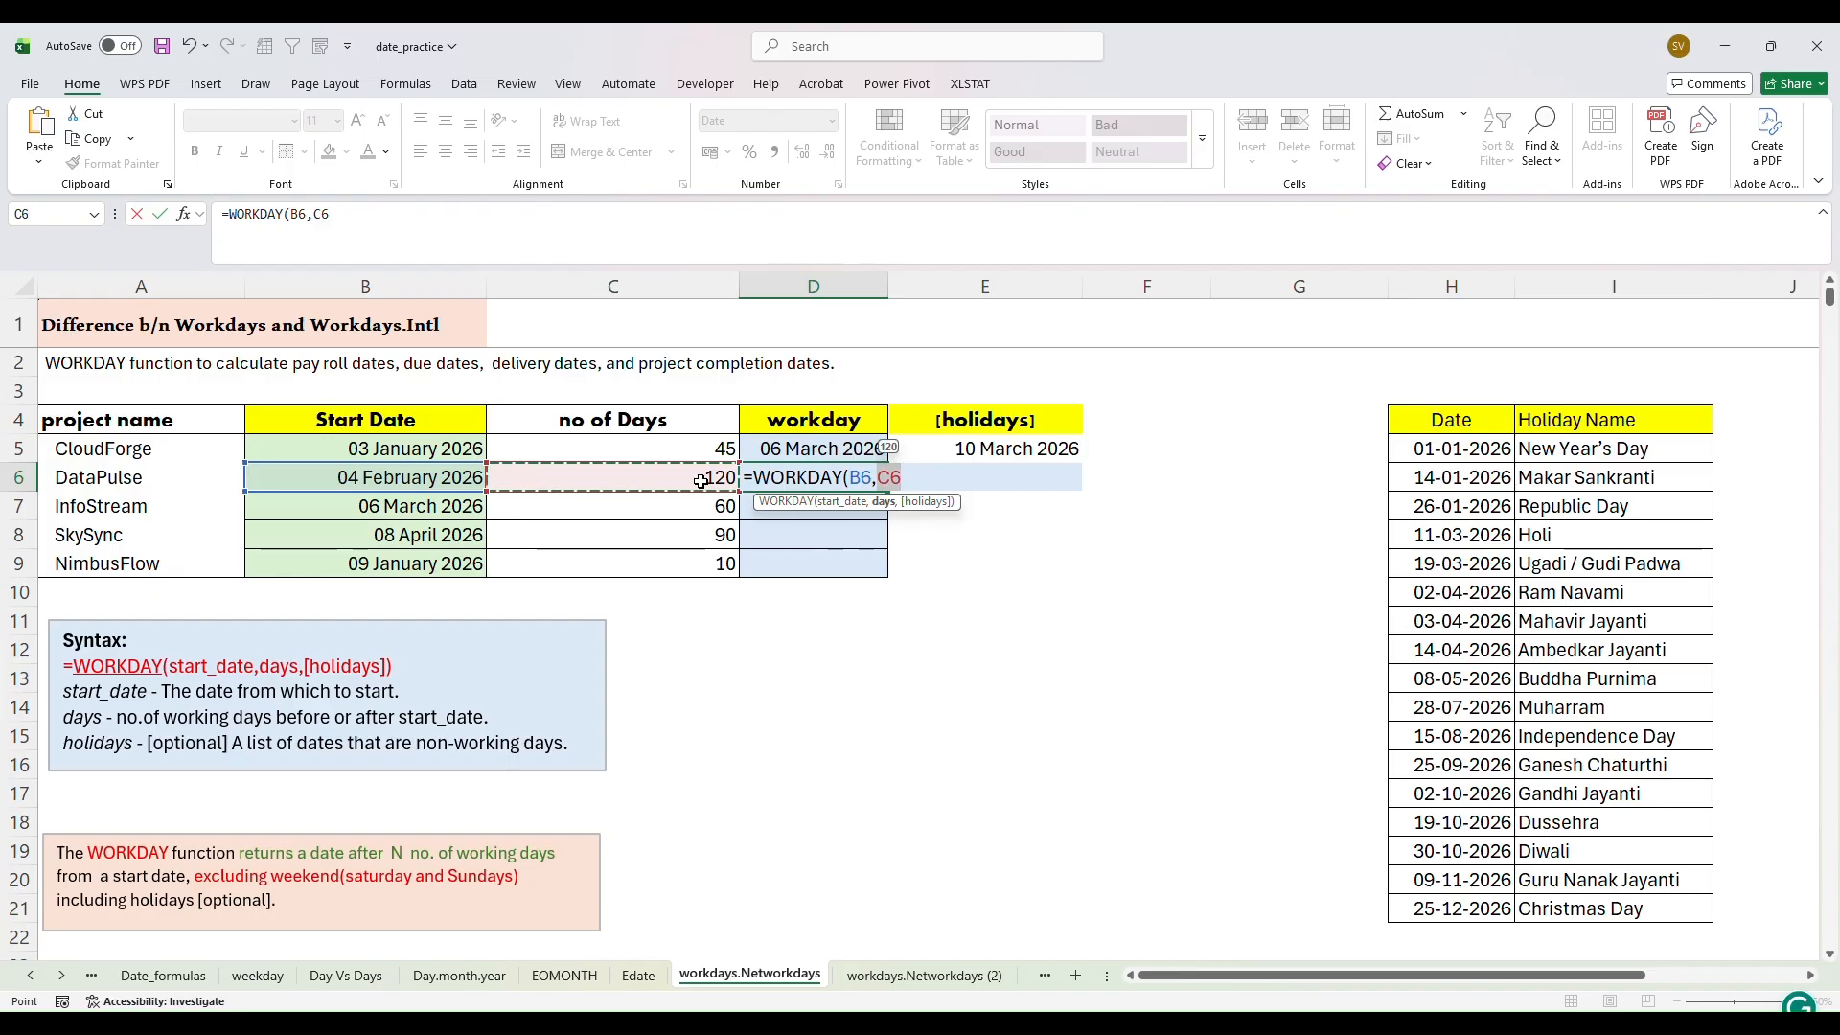
type(",")
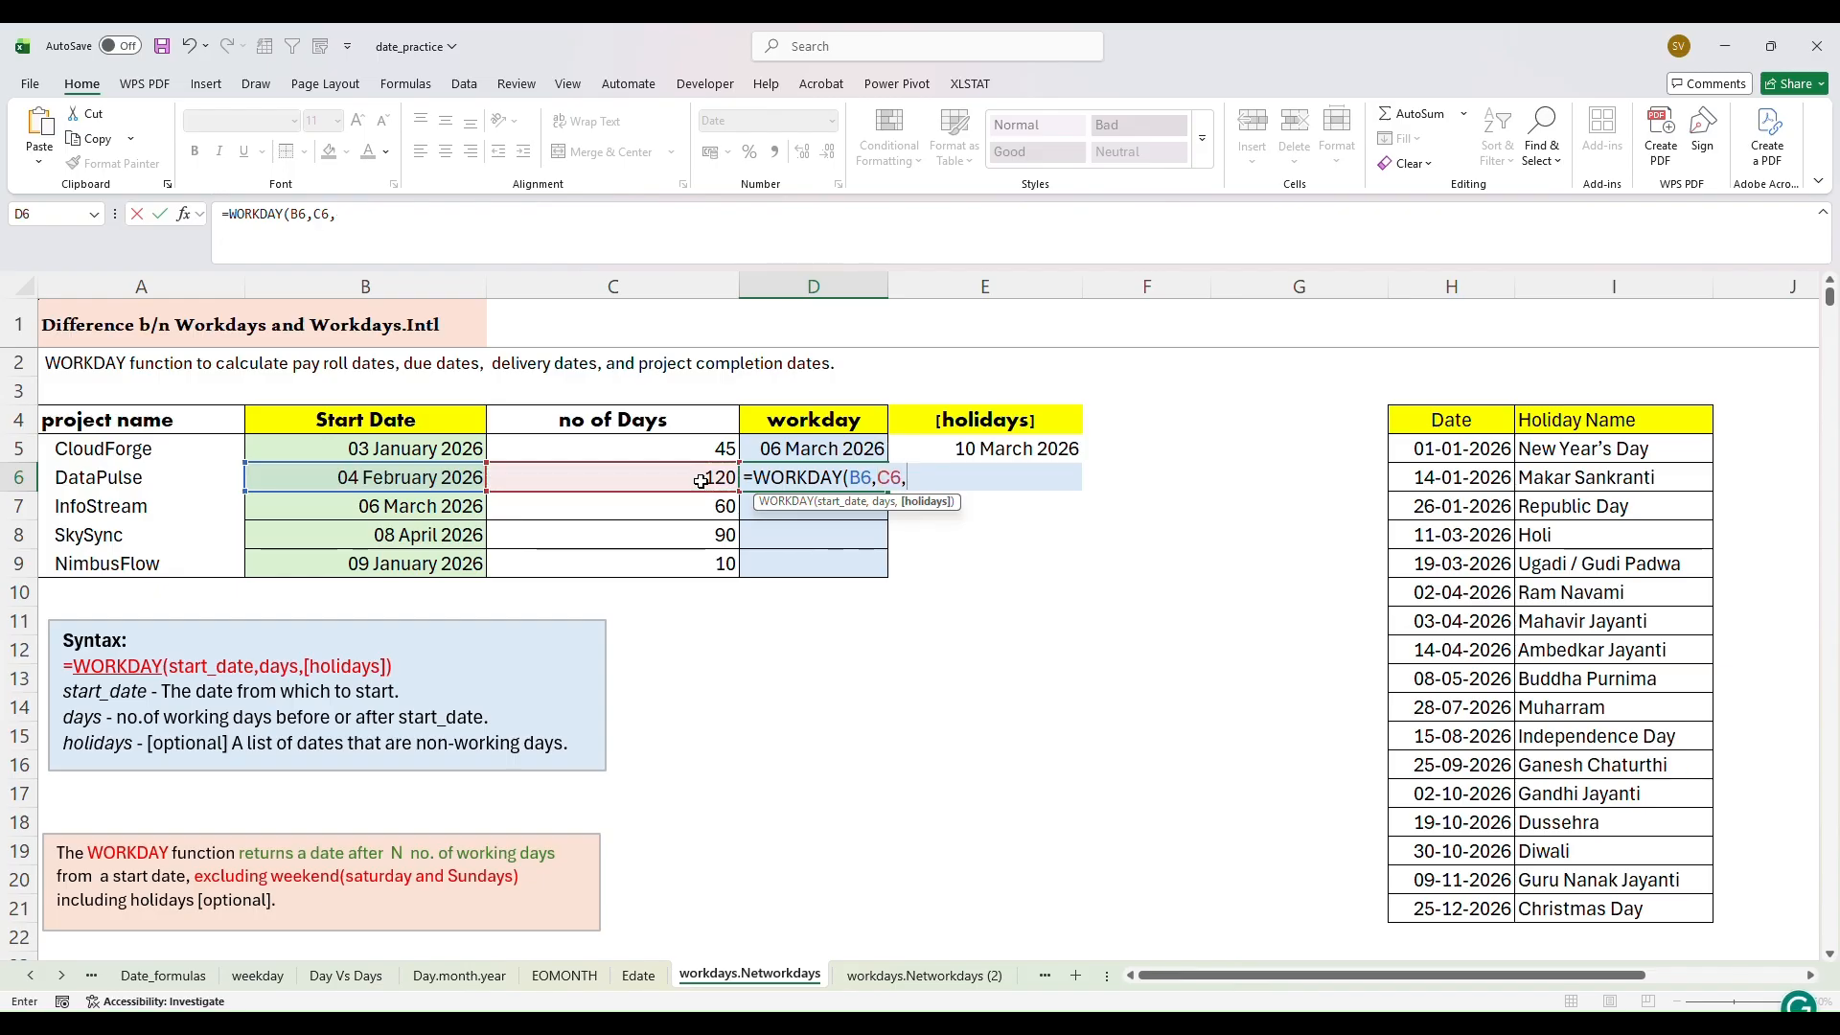
key("BackSpace")
type(")")
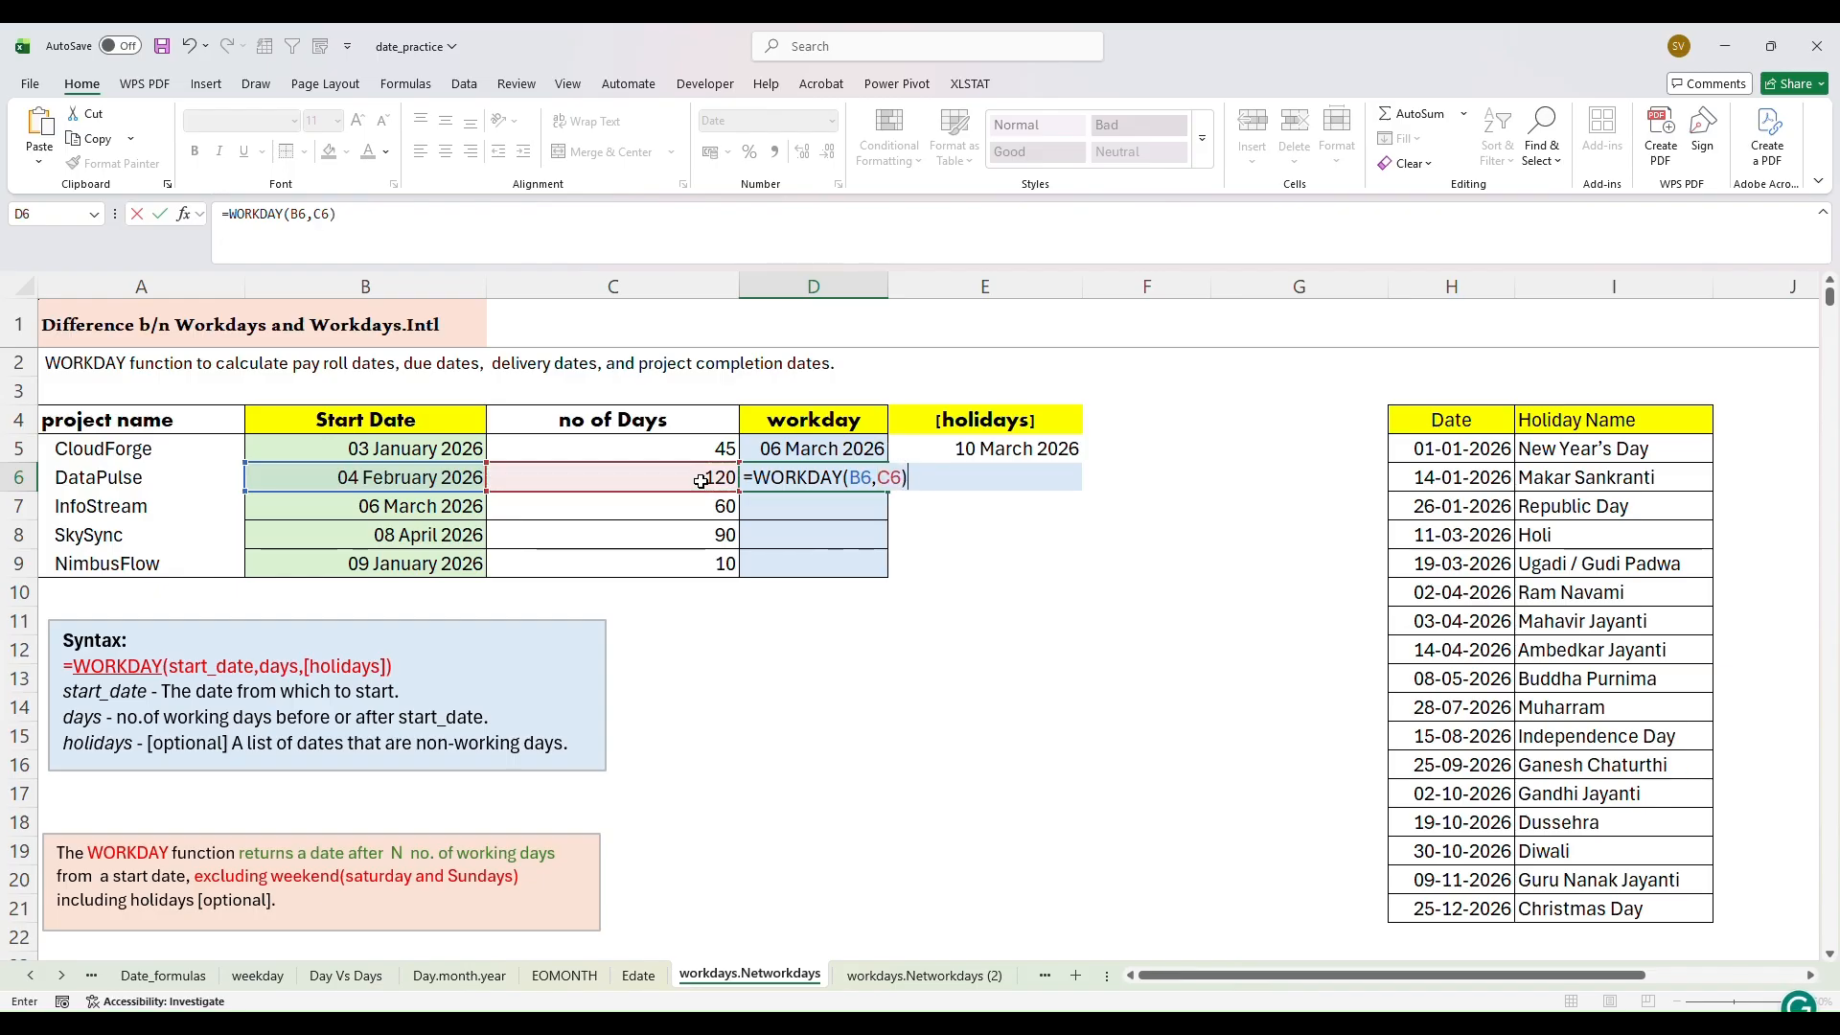
key("Return")
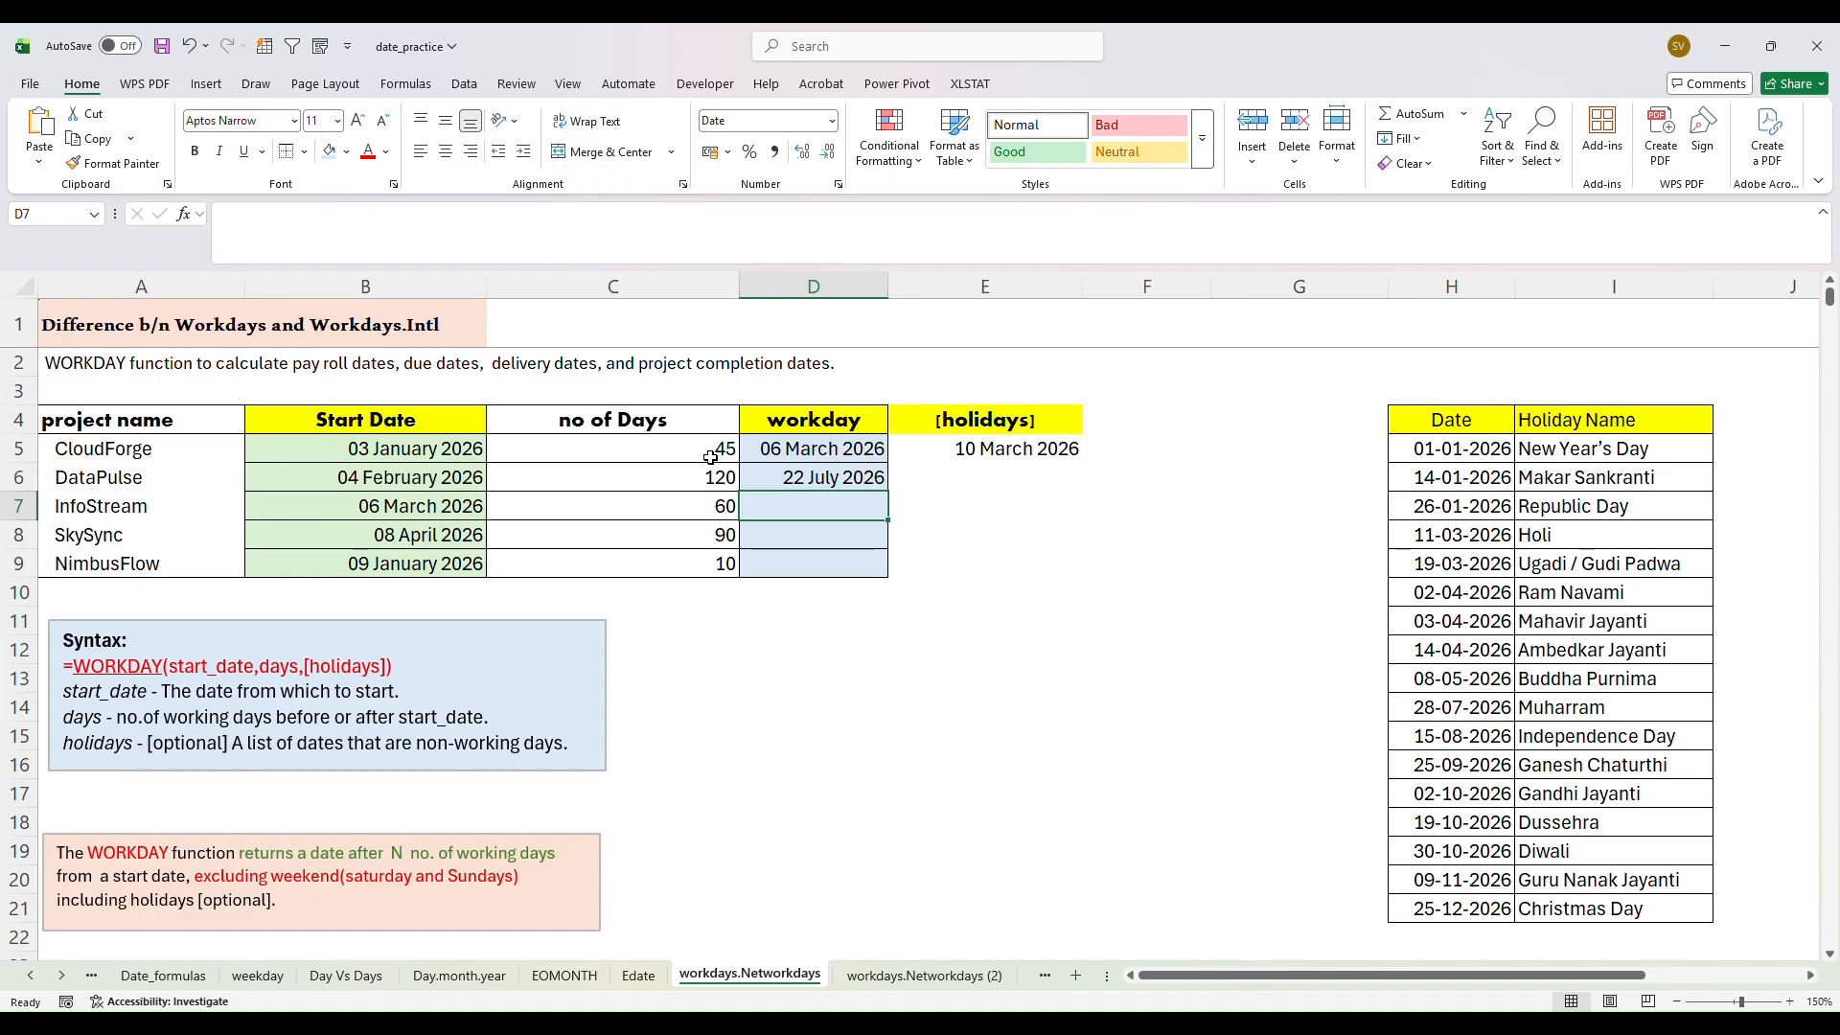
Check the D6 formula and the WORKDAY explanation note, highlighting the phrase "(saturday and Sundays)"
left_click(768, 476)
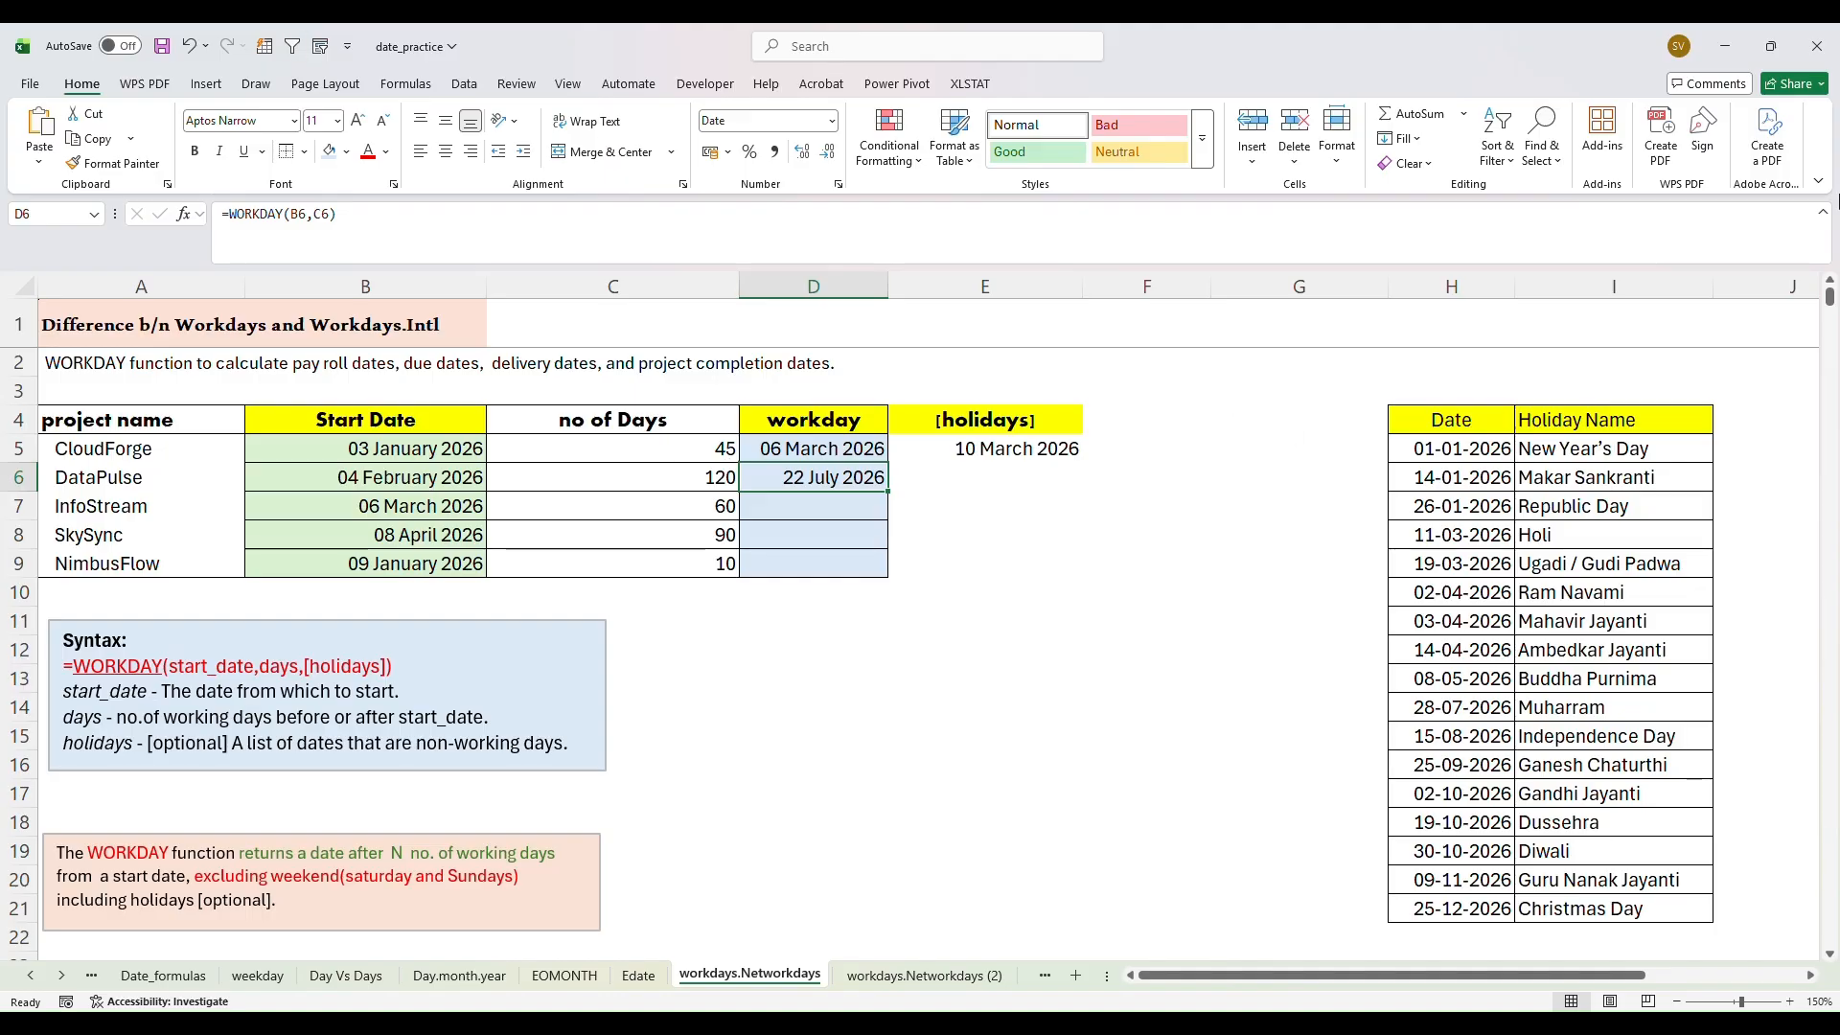
left_click_drag(1831, 303, 1830, 302)
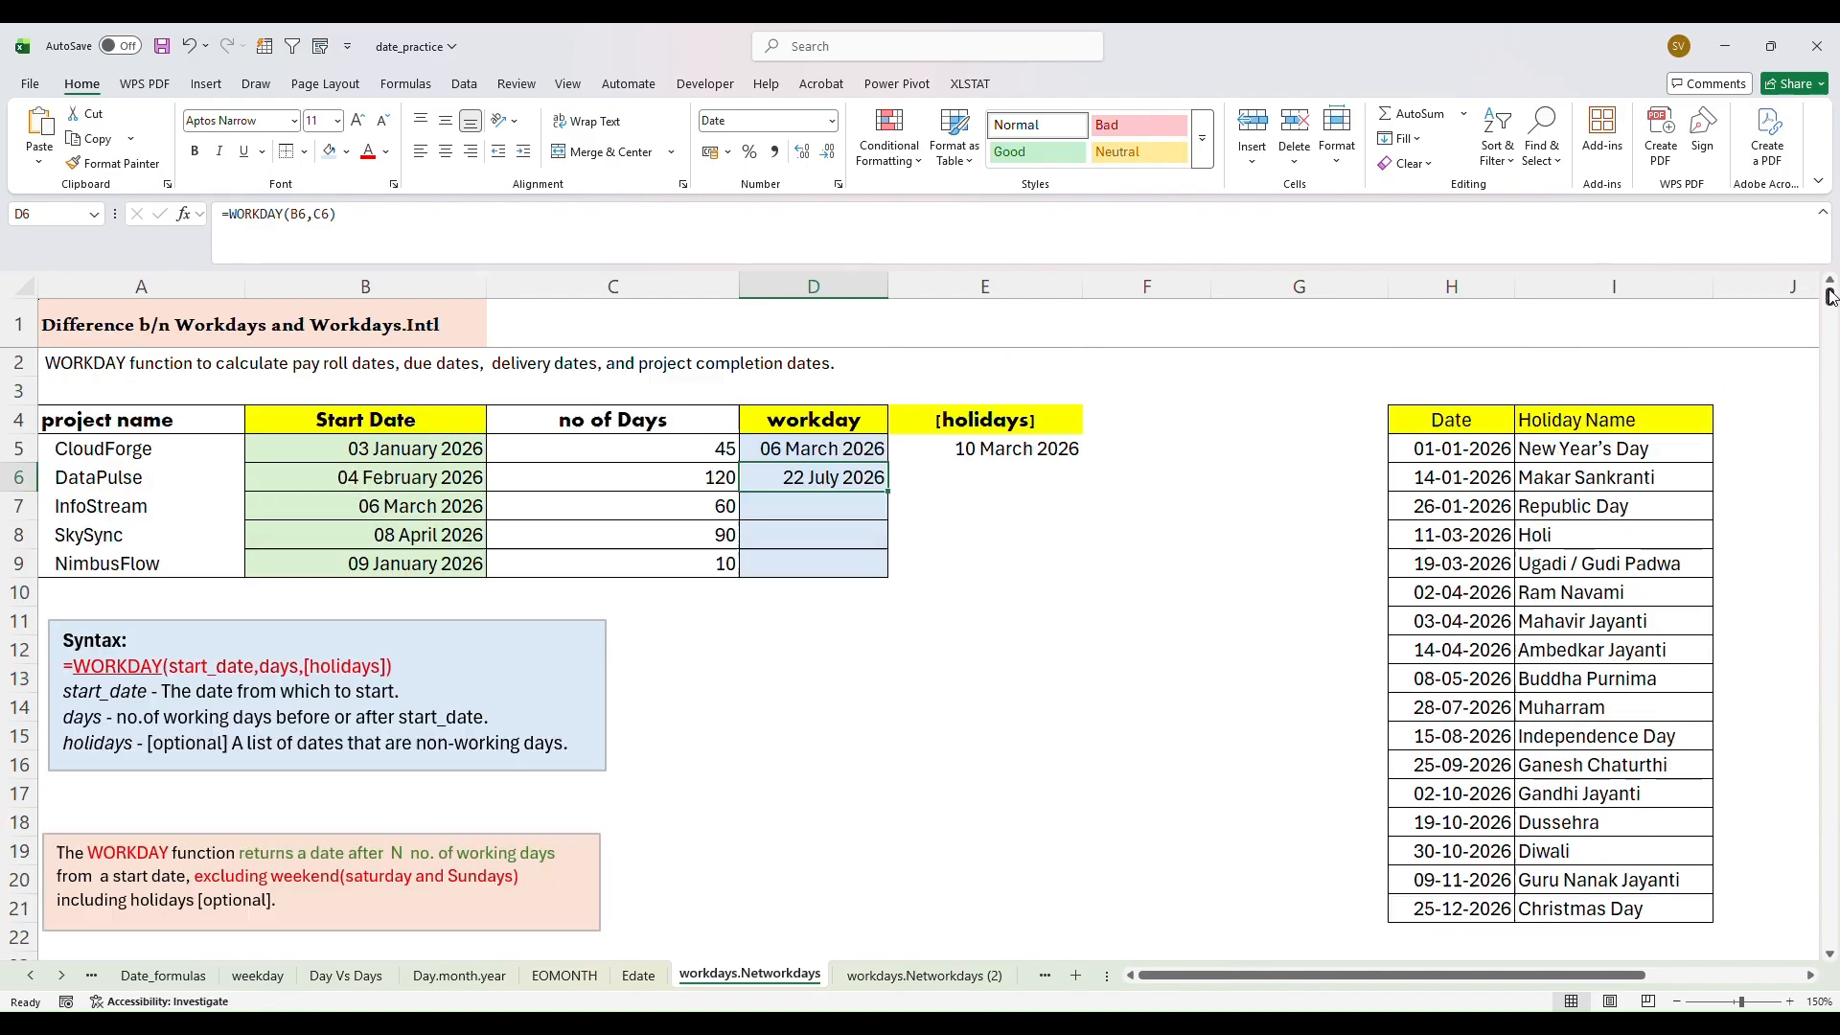
left_click(816, 418)
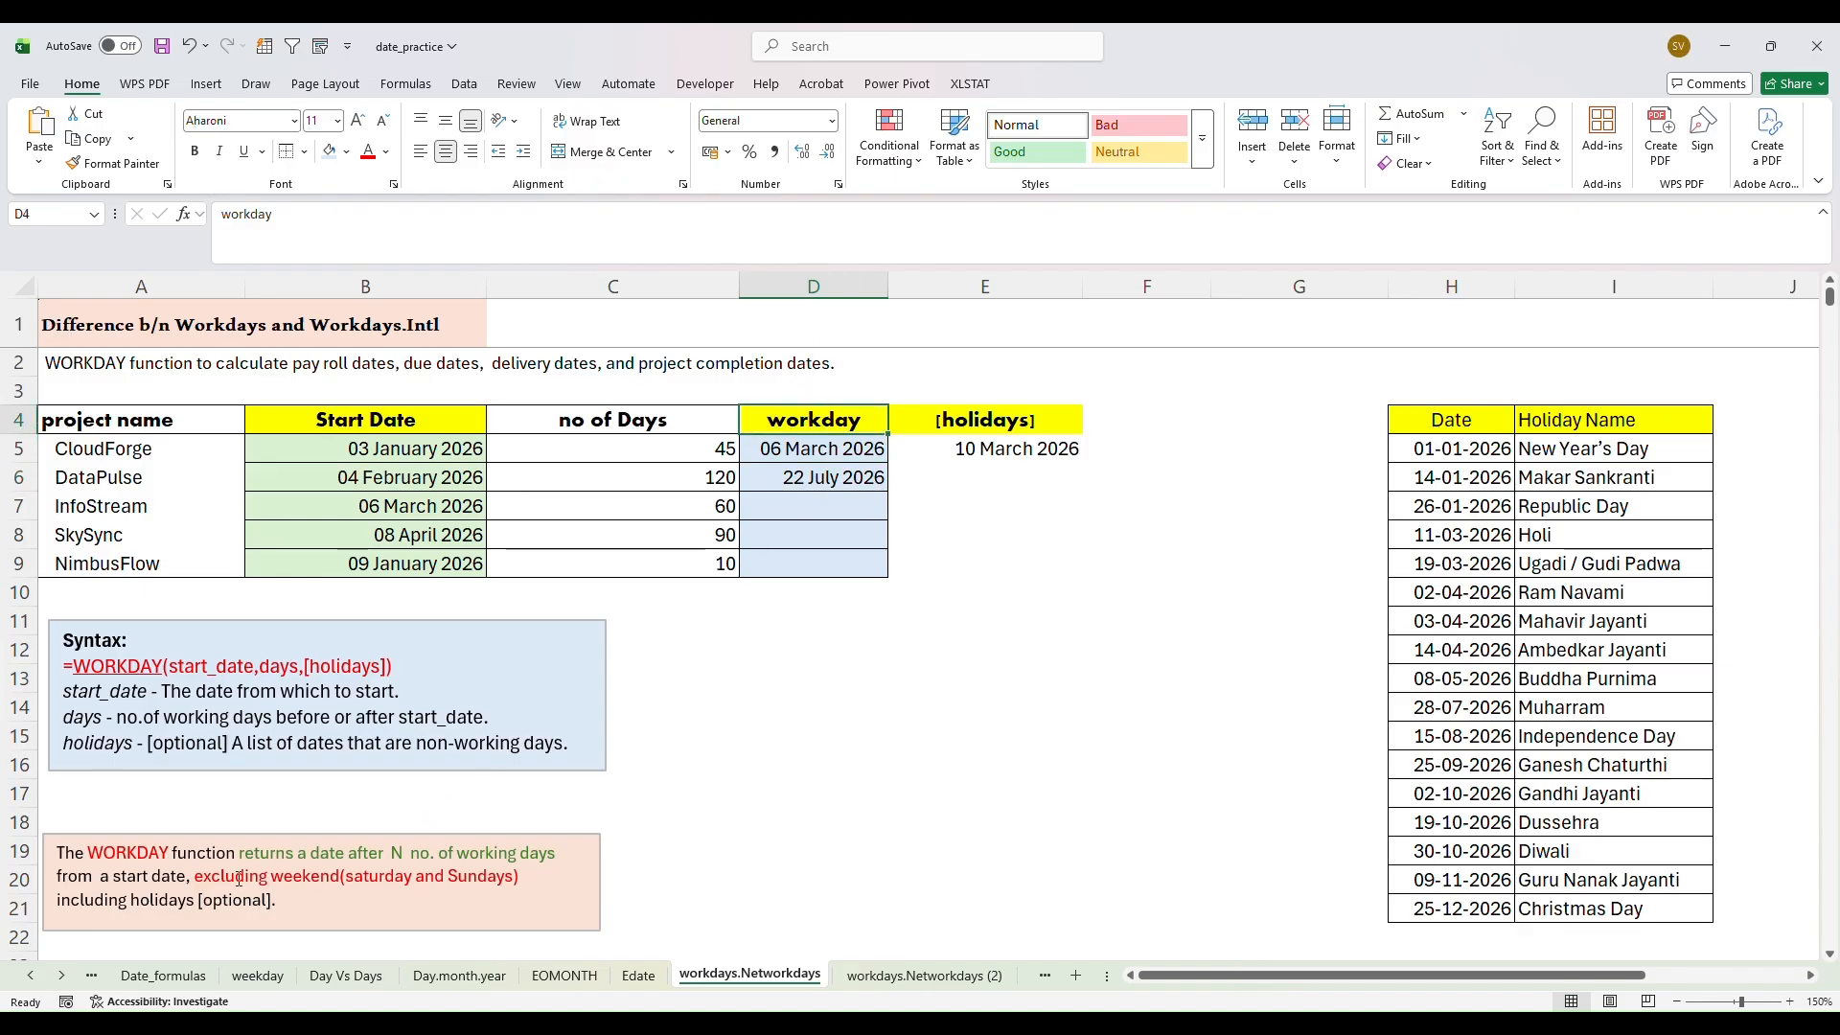
left_click(340, 875)
left_click_drag(340, 876, 535, 885)
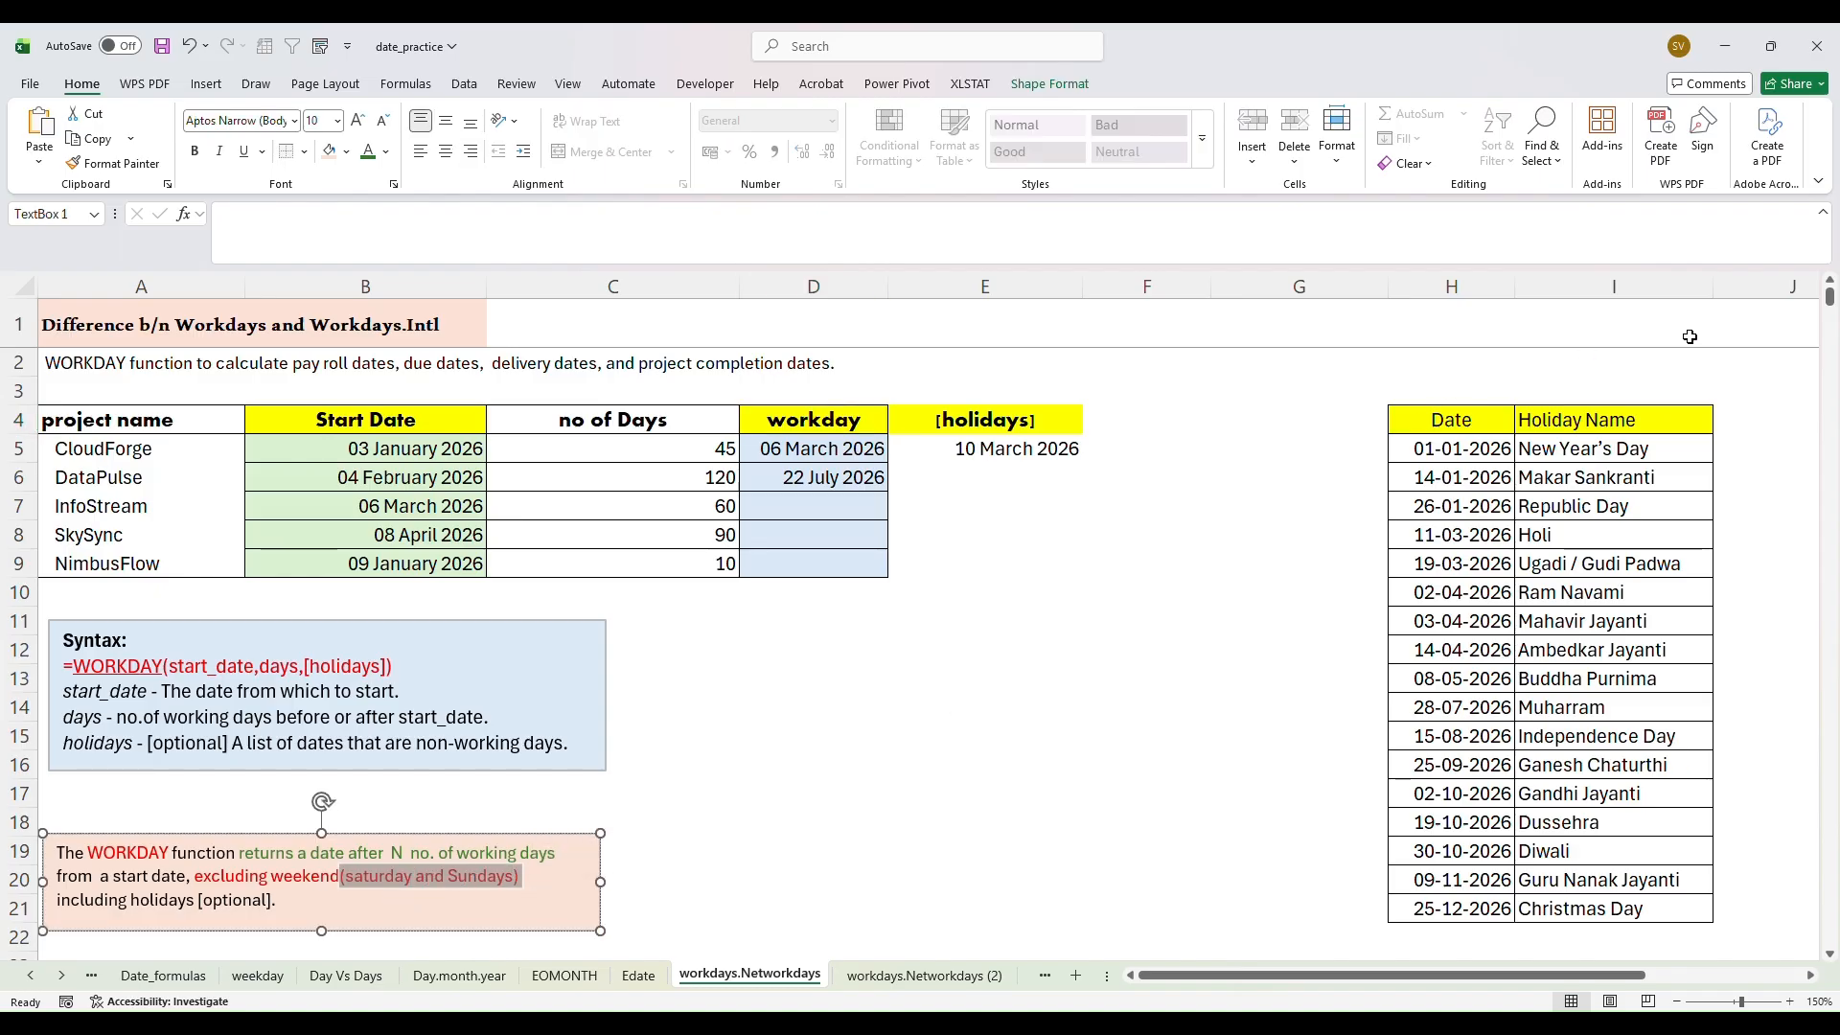
Examine the WORKDAY.INTL syntax in row 26, the weekend argument's description in row 28 and the first weekend option
left_click_drag(1831, 297, 1822, 331)
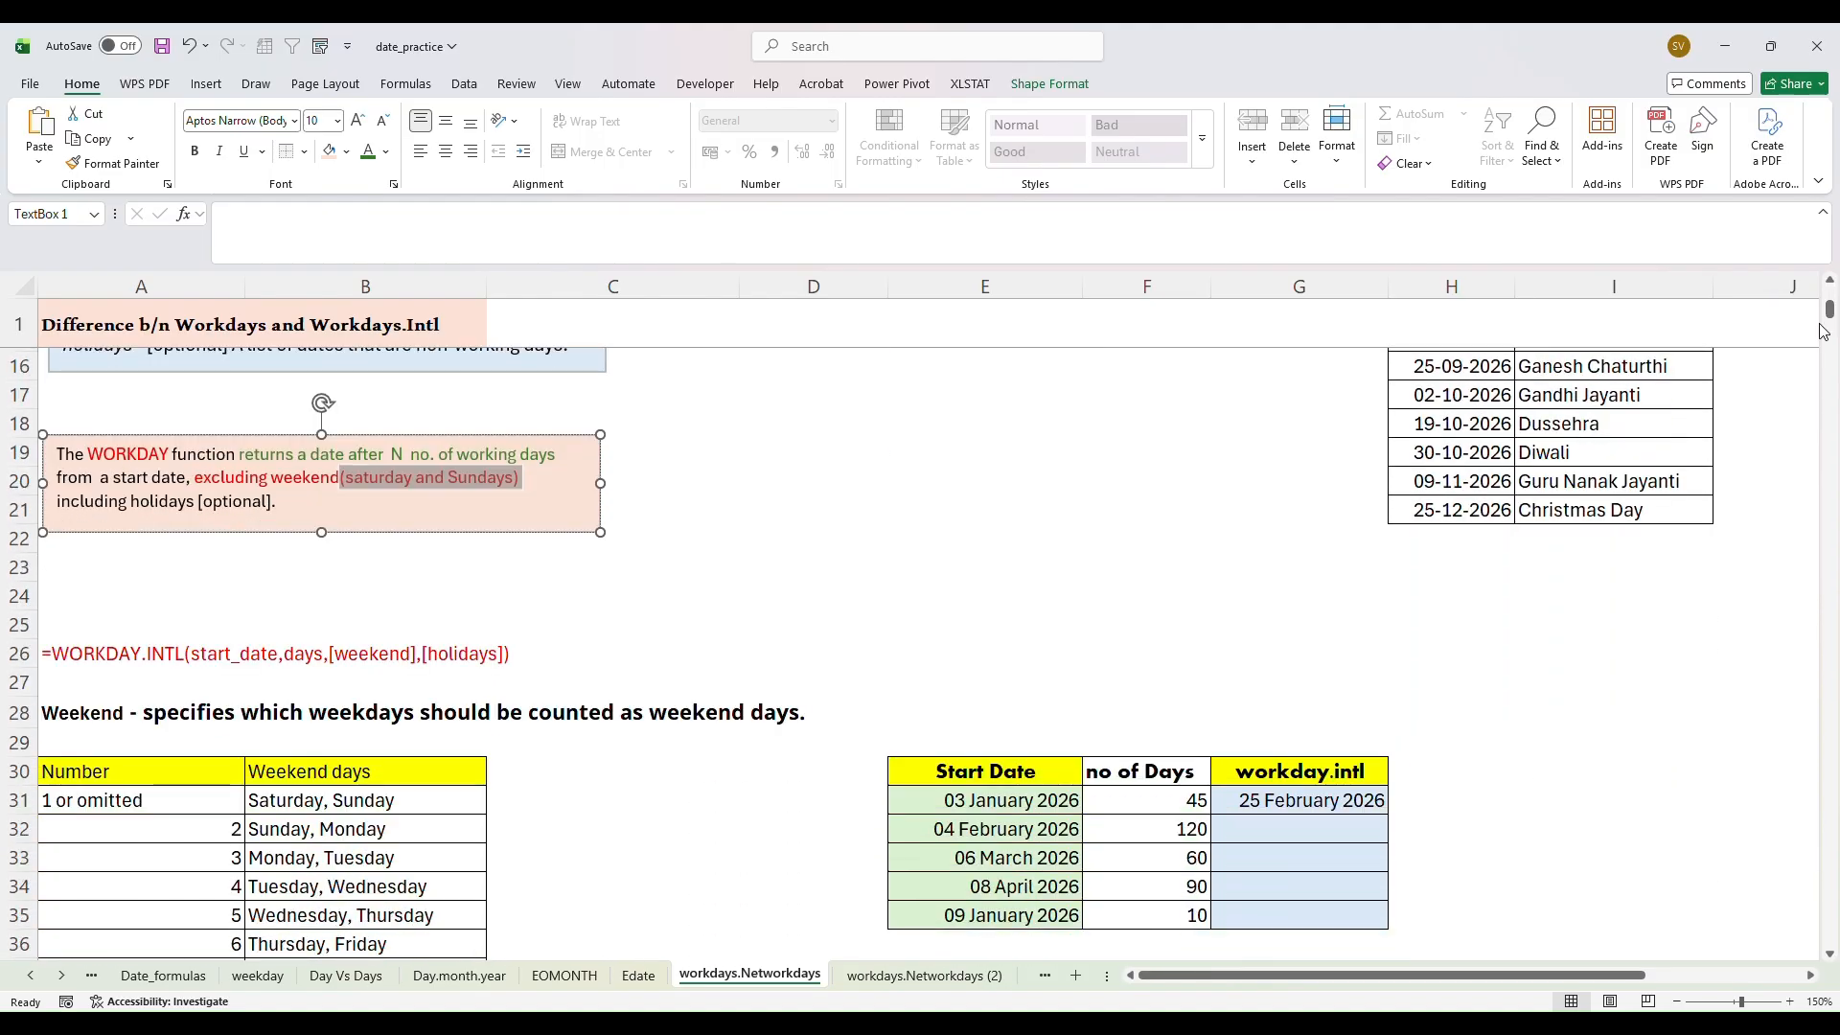
left_click(156, 673)
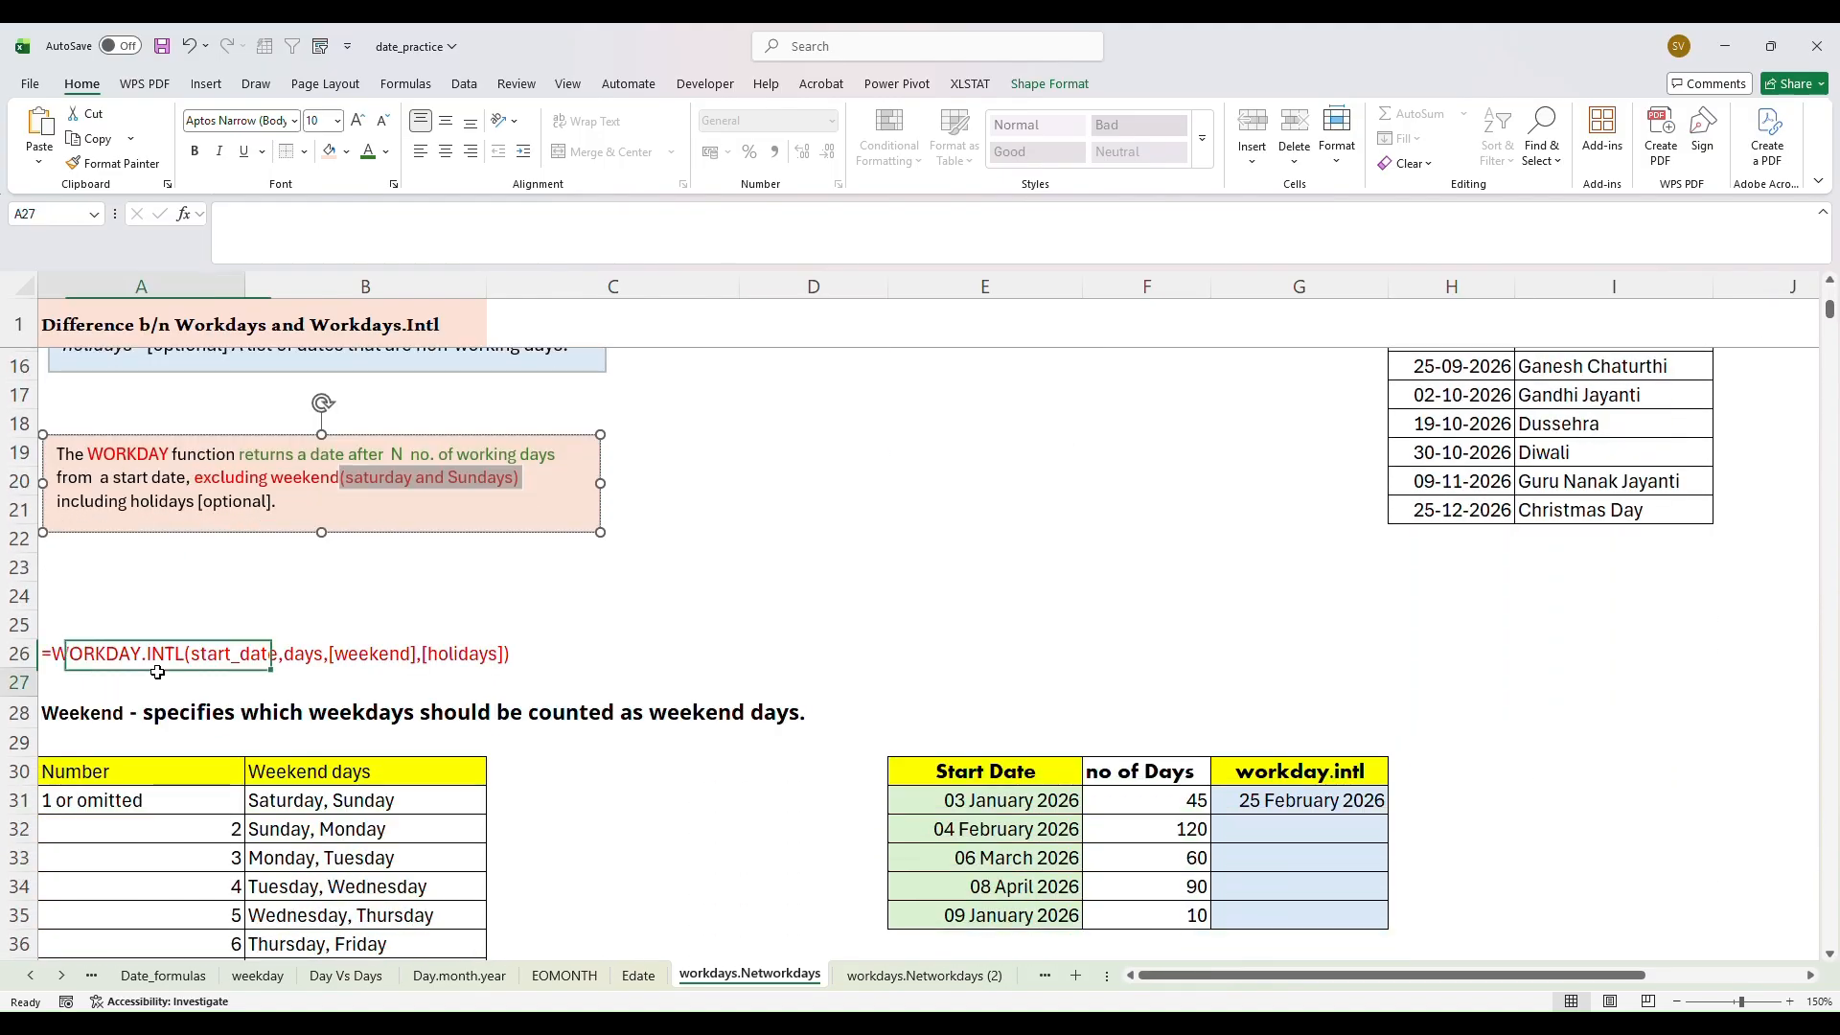
left_click(260, 660)
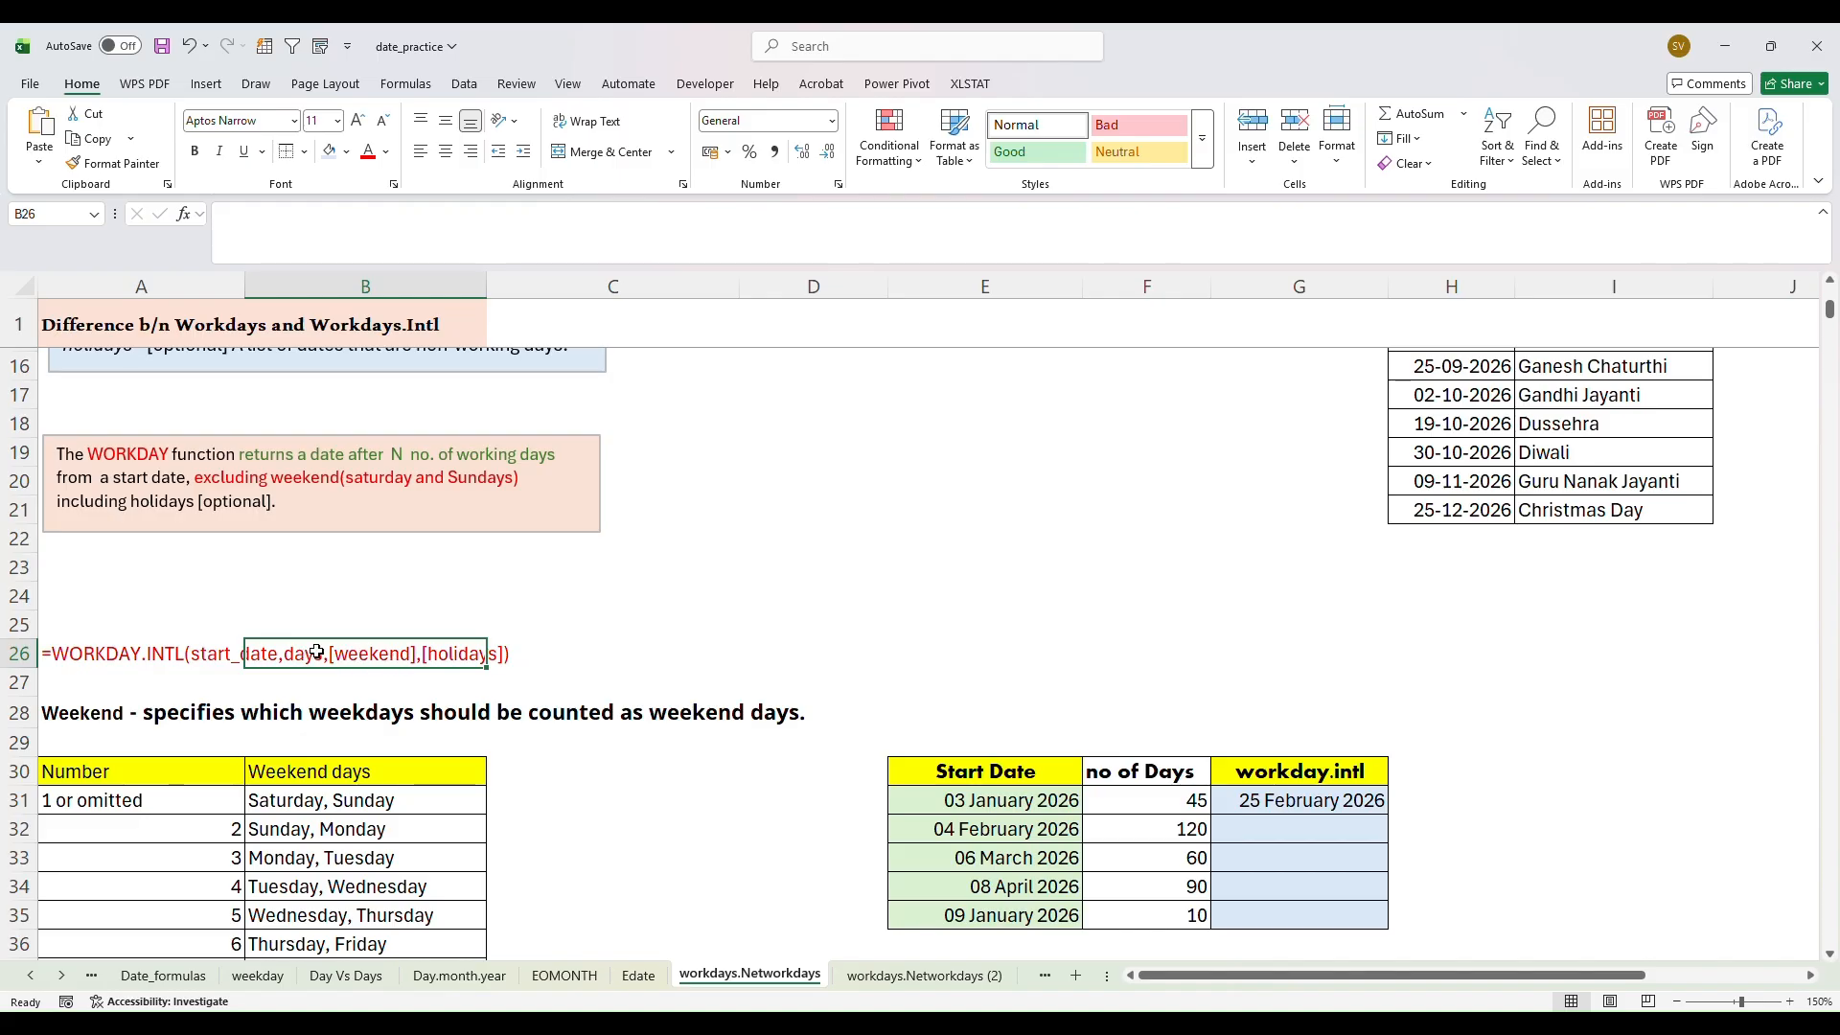
left_click(84, 719)
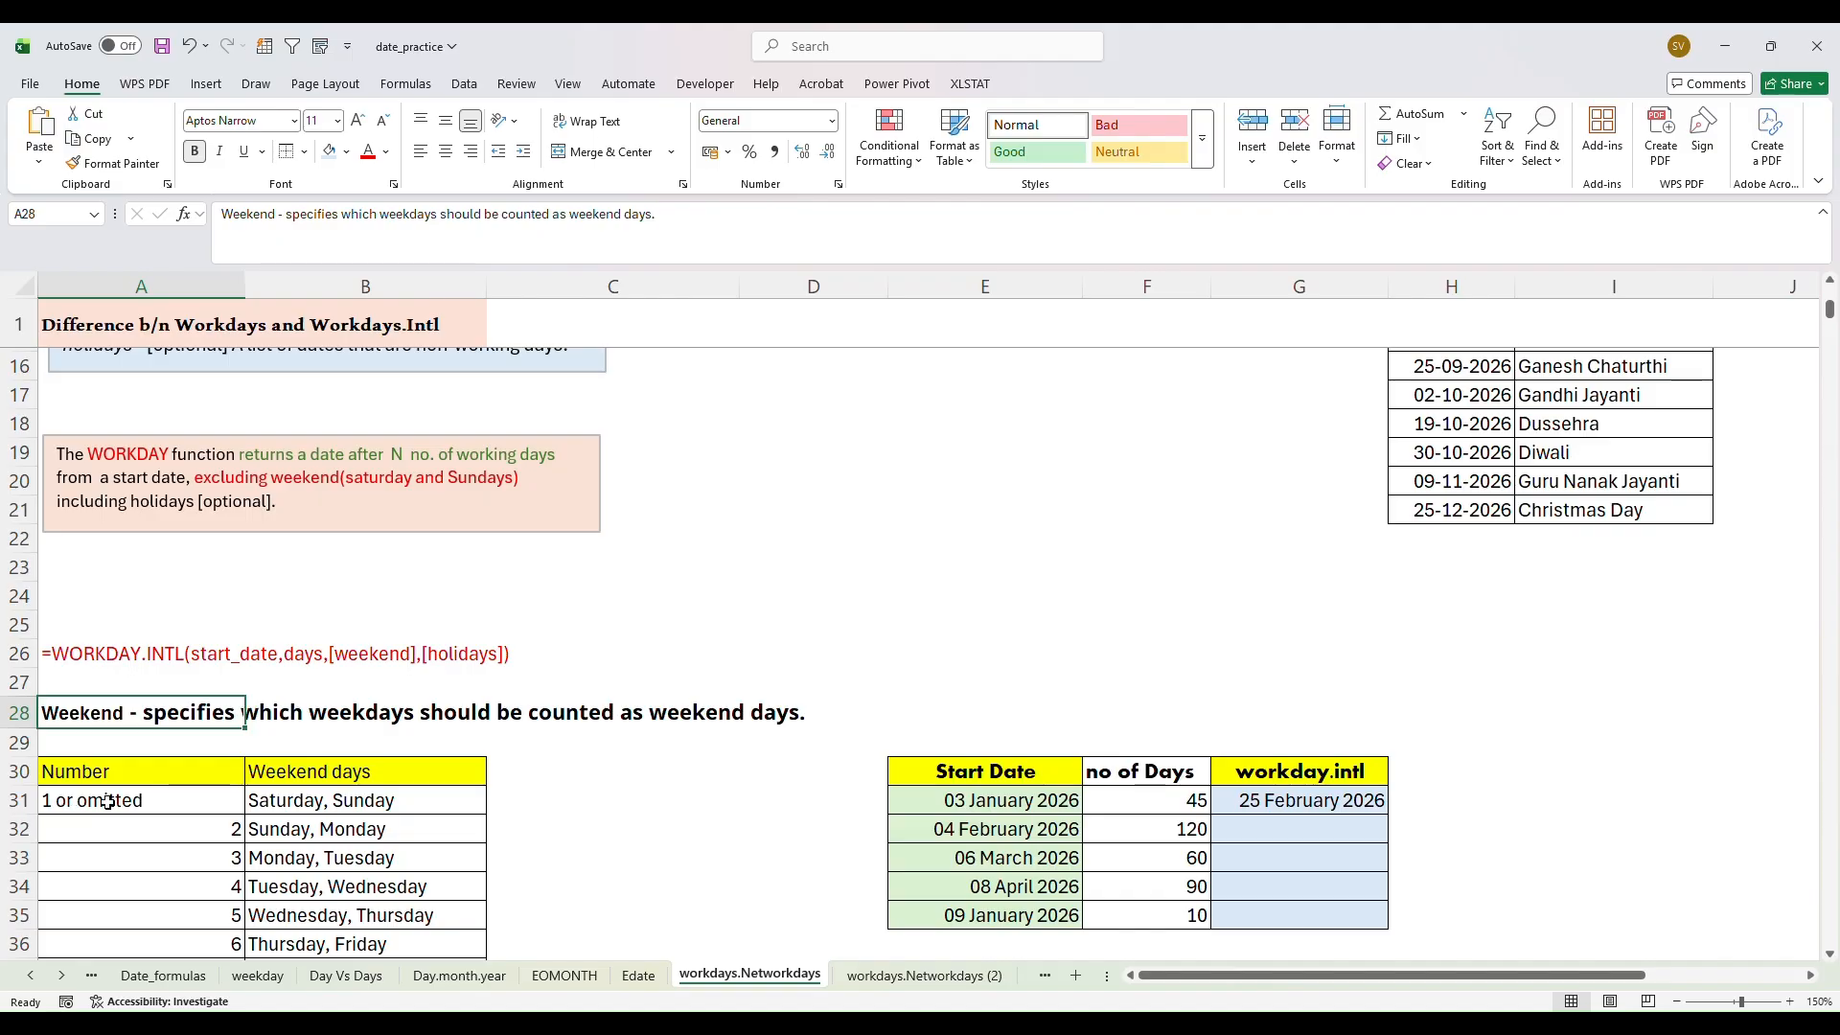
left_click(307, 811)
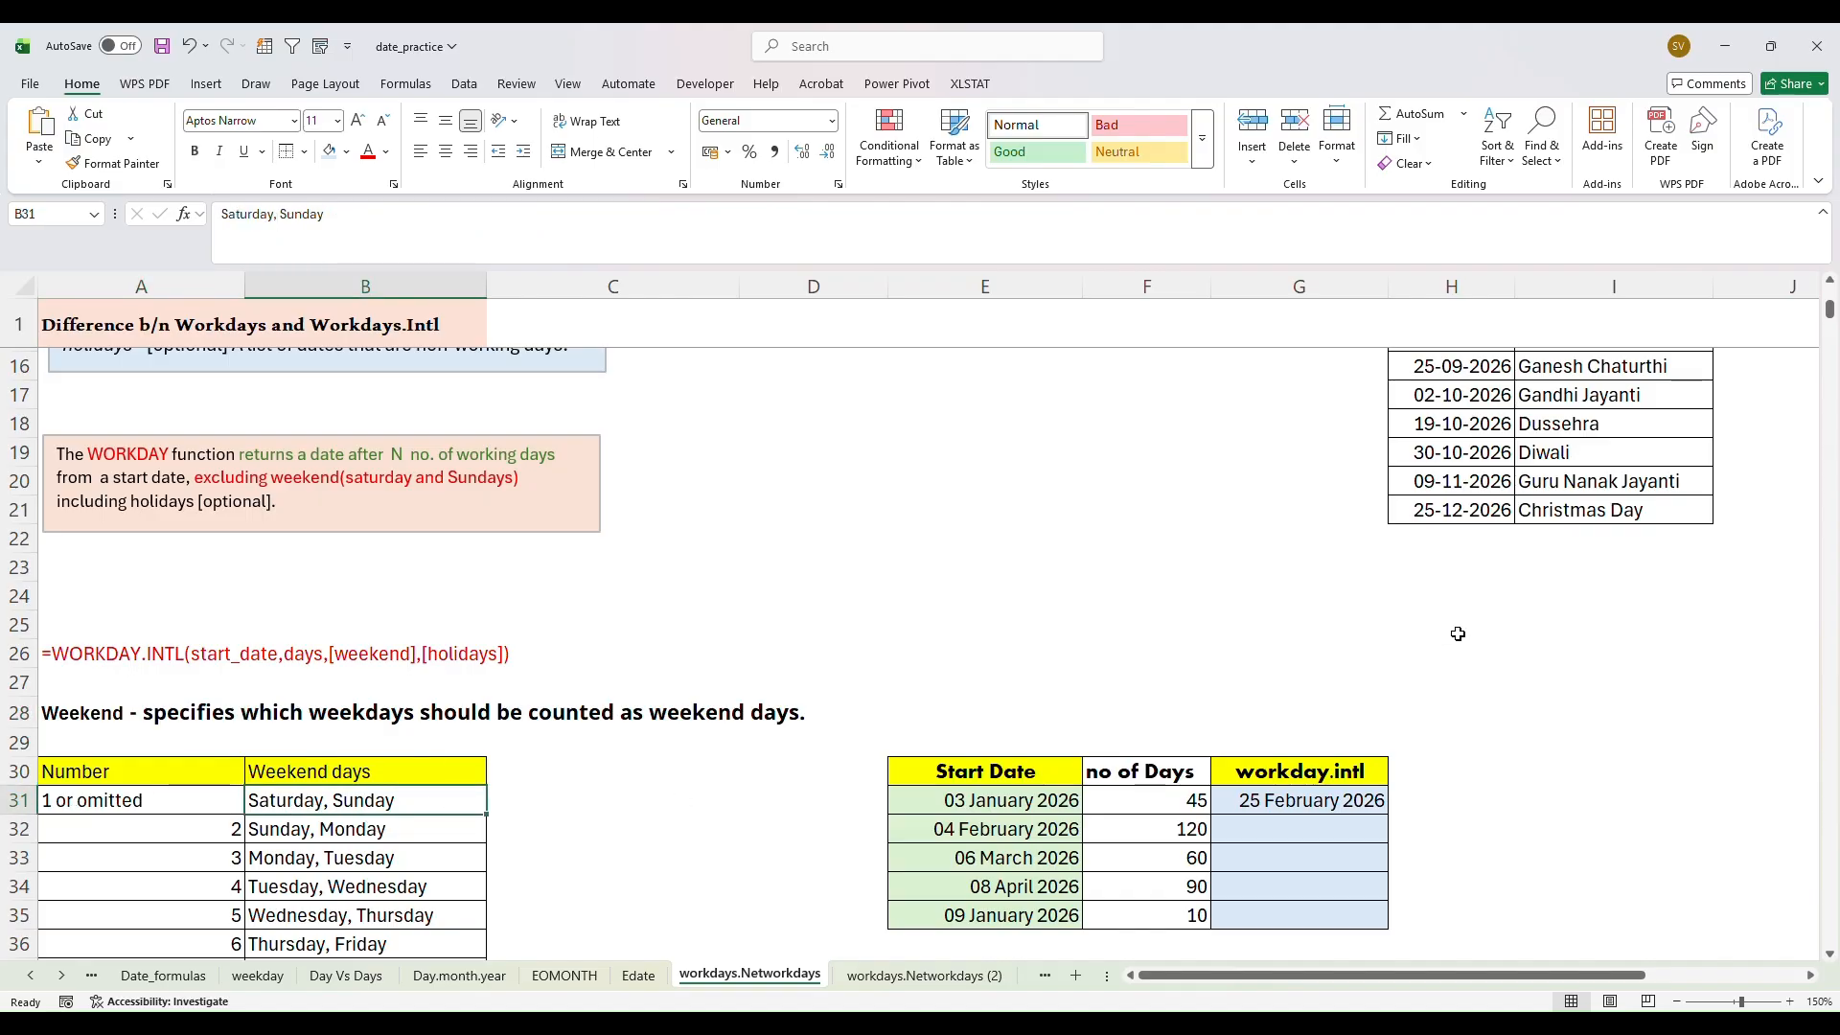
Examine the weekend number table for WORKDAY.INTL down to "Saturday only", and select the code for "Sunday only" in A38
left_click_drag(1827, 326, 1830, 331)
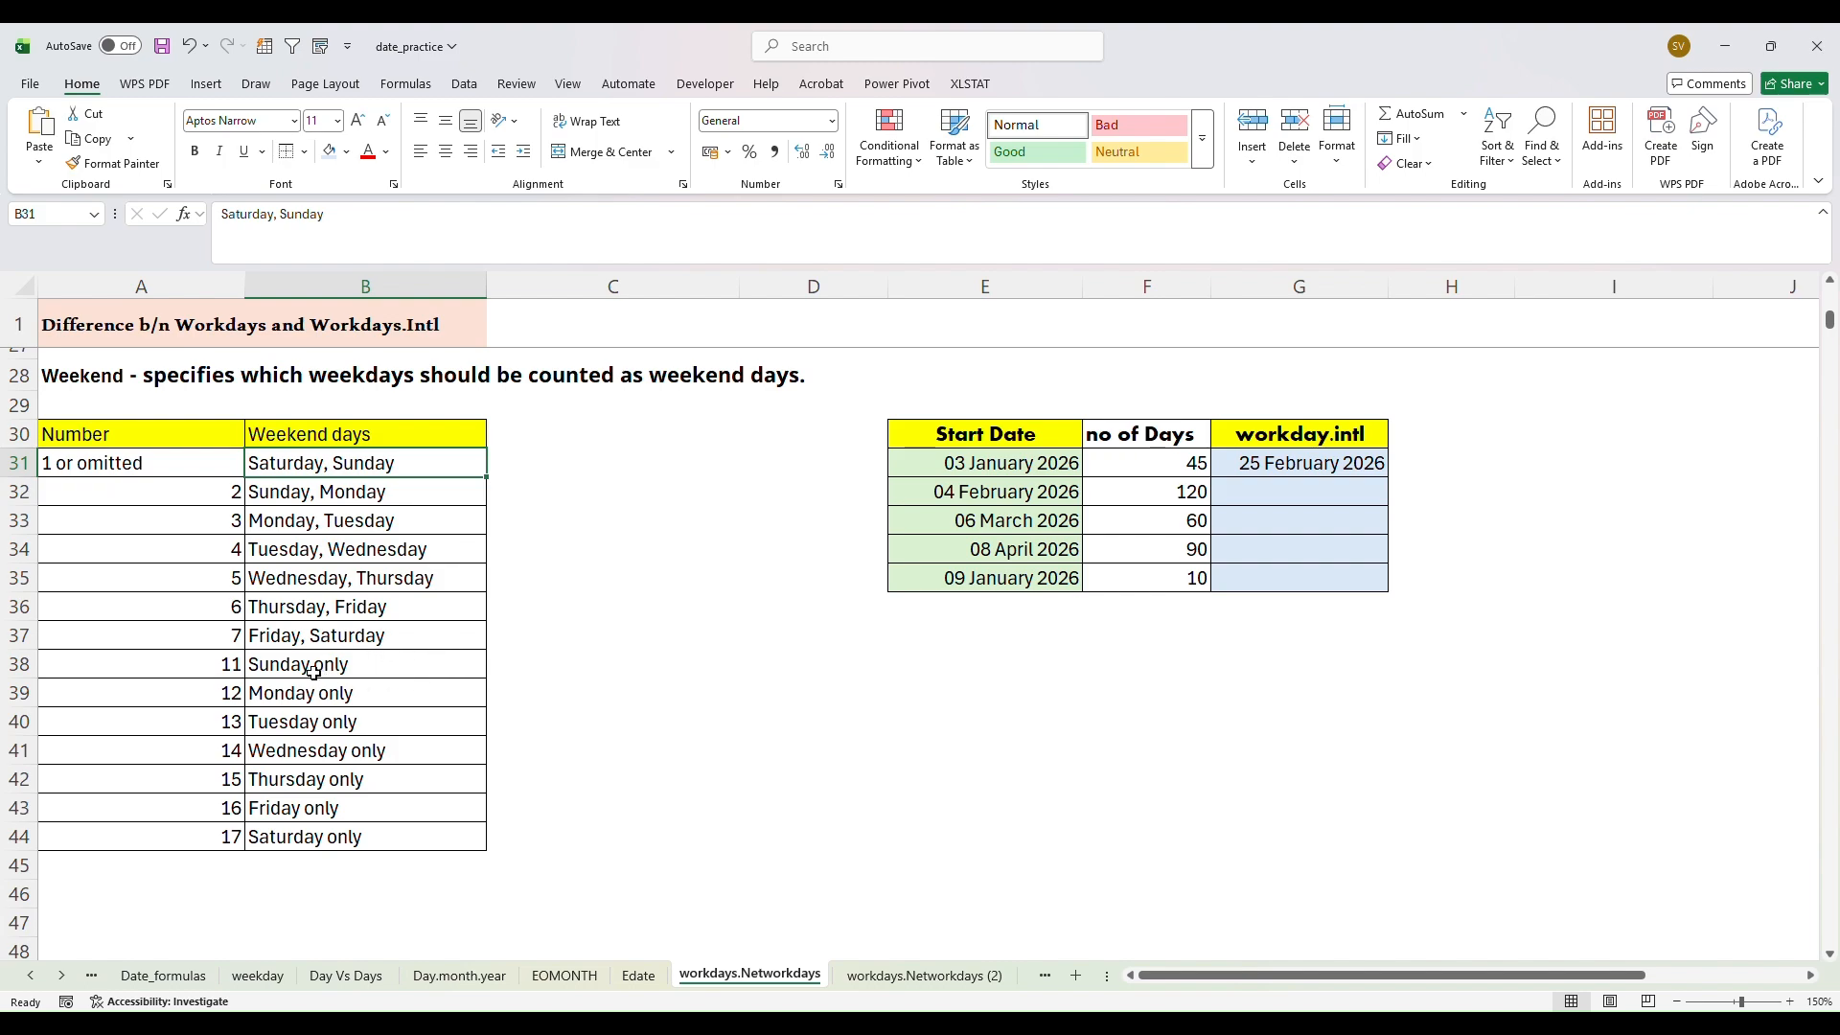
key("Down")
key("Down")
key("Down")
key("Down")
key("Down")
key("Down")
key("Down")
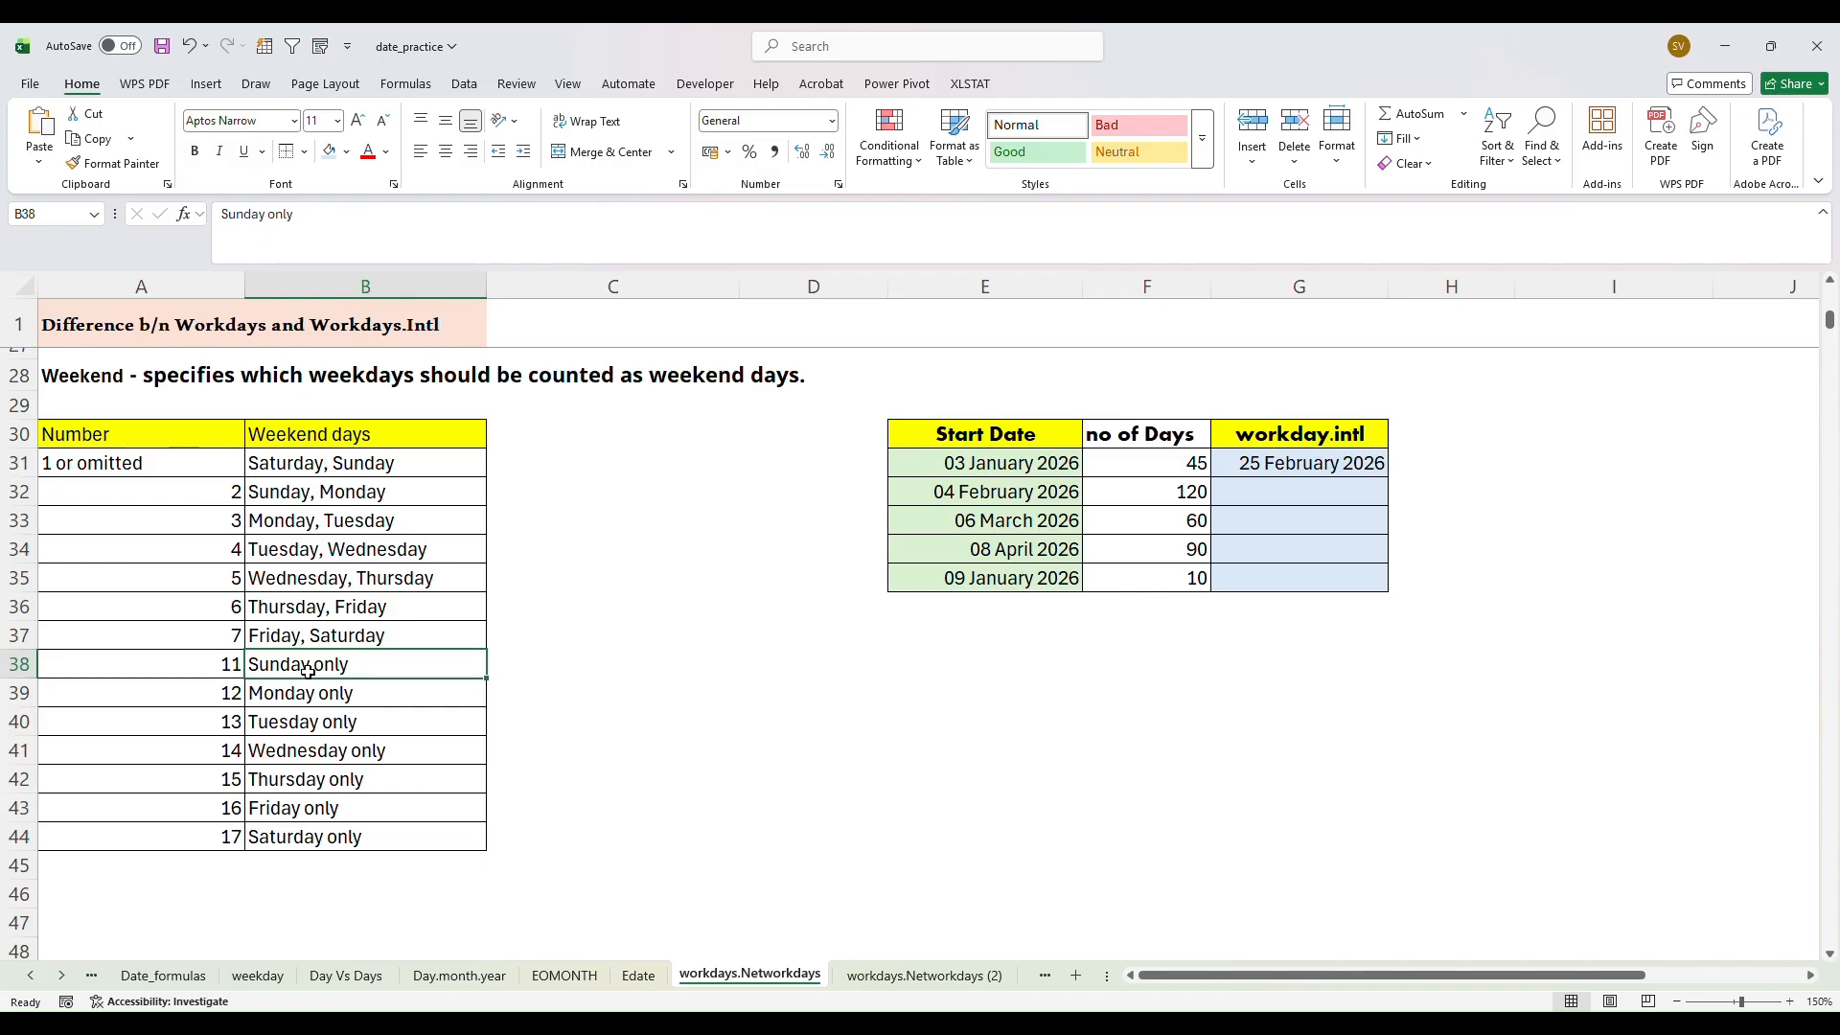
left_click(290, 837)
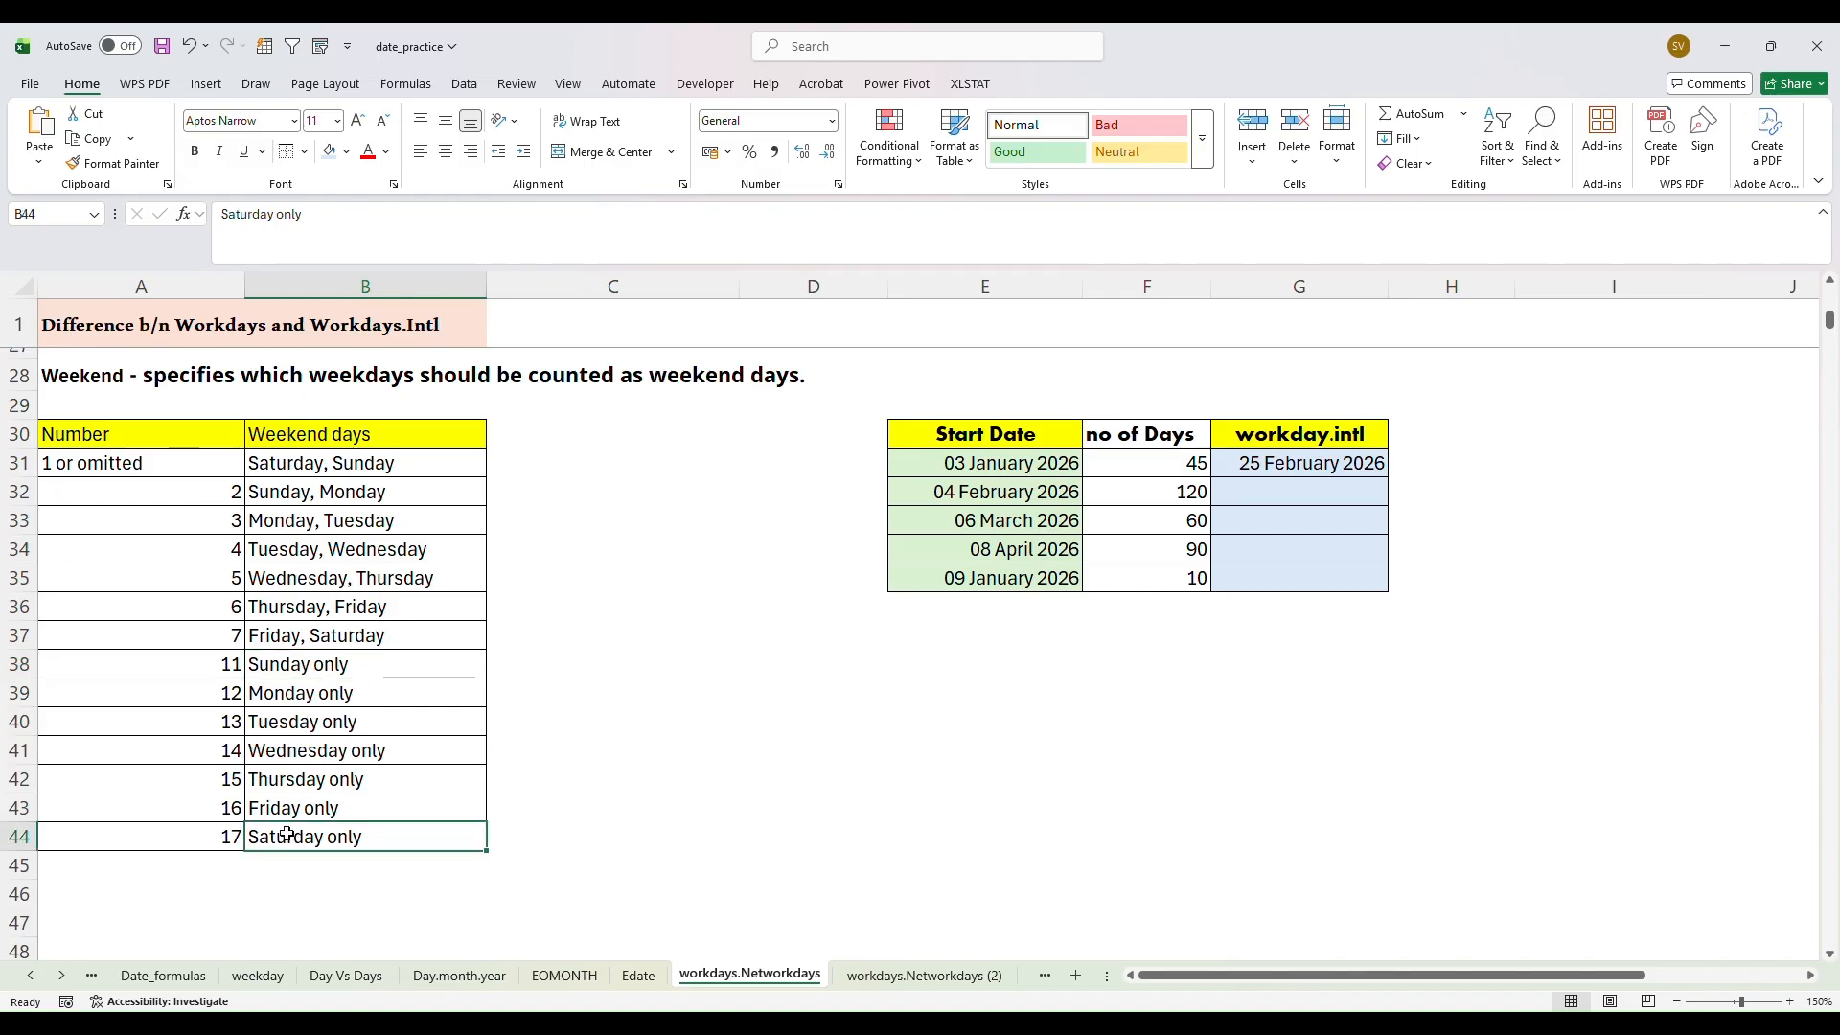
left_click(251, 671)
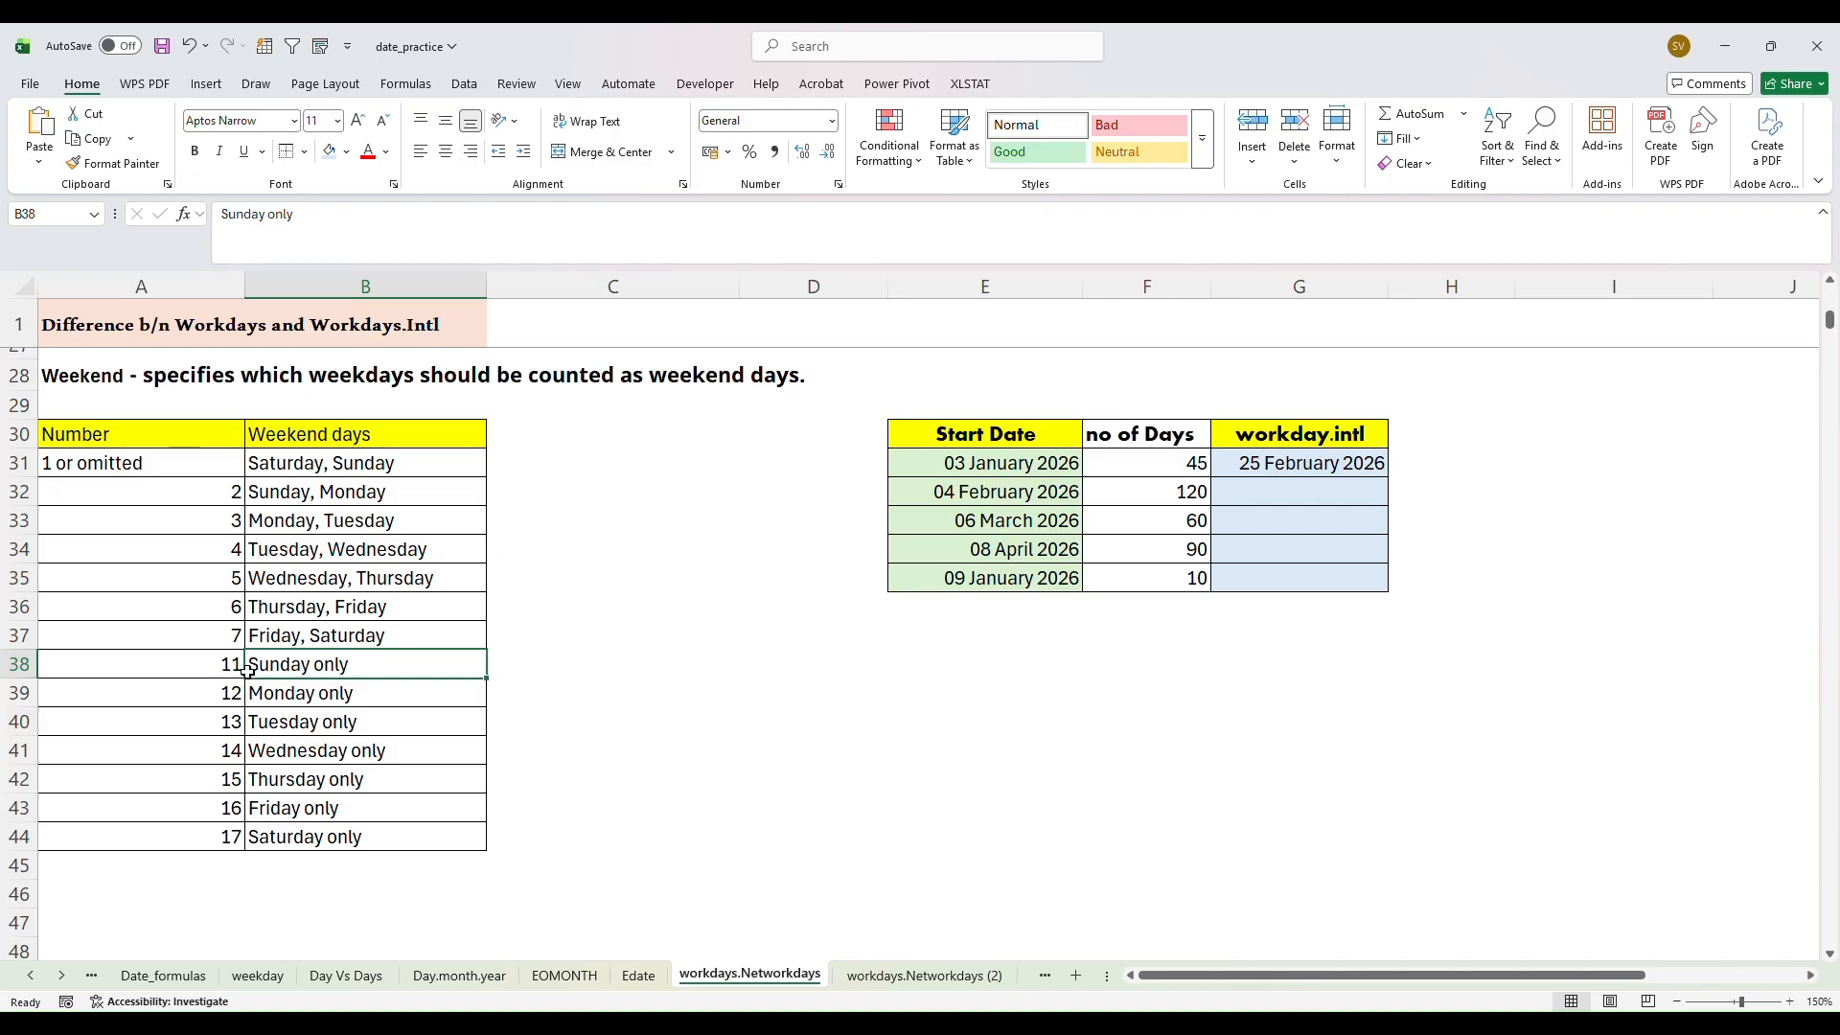
left_click(225, 674)
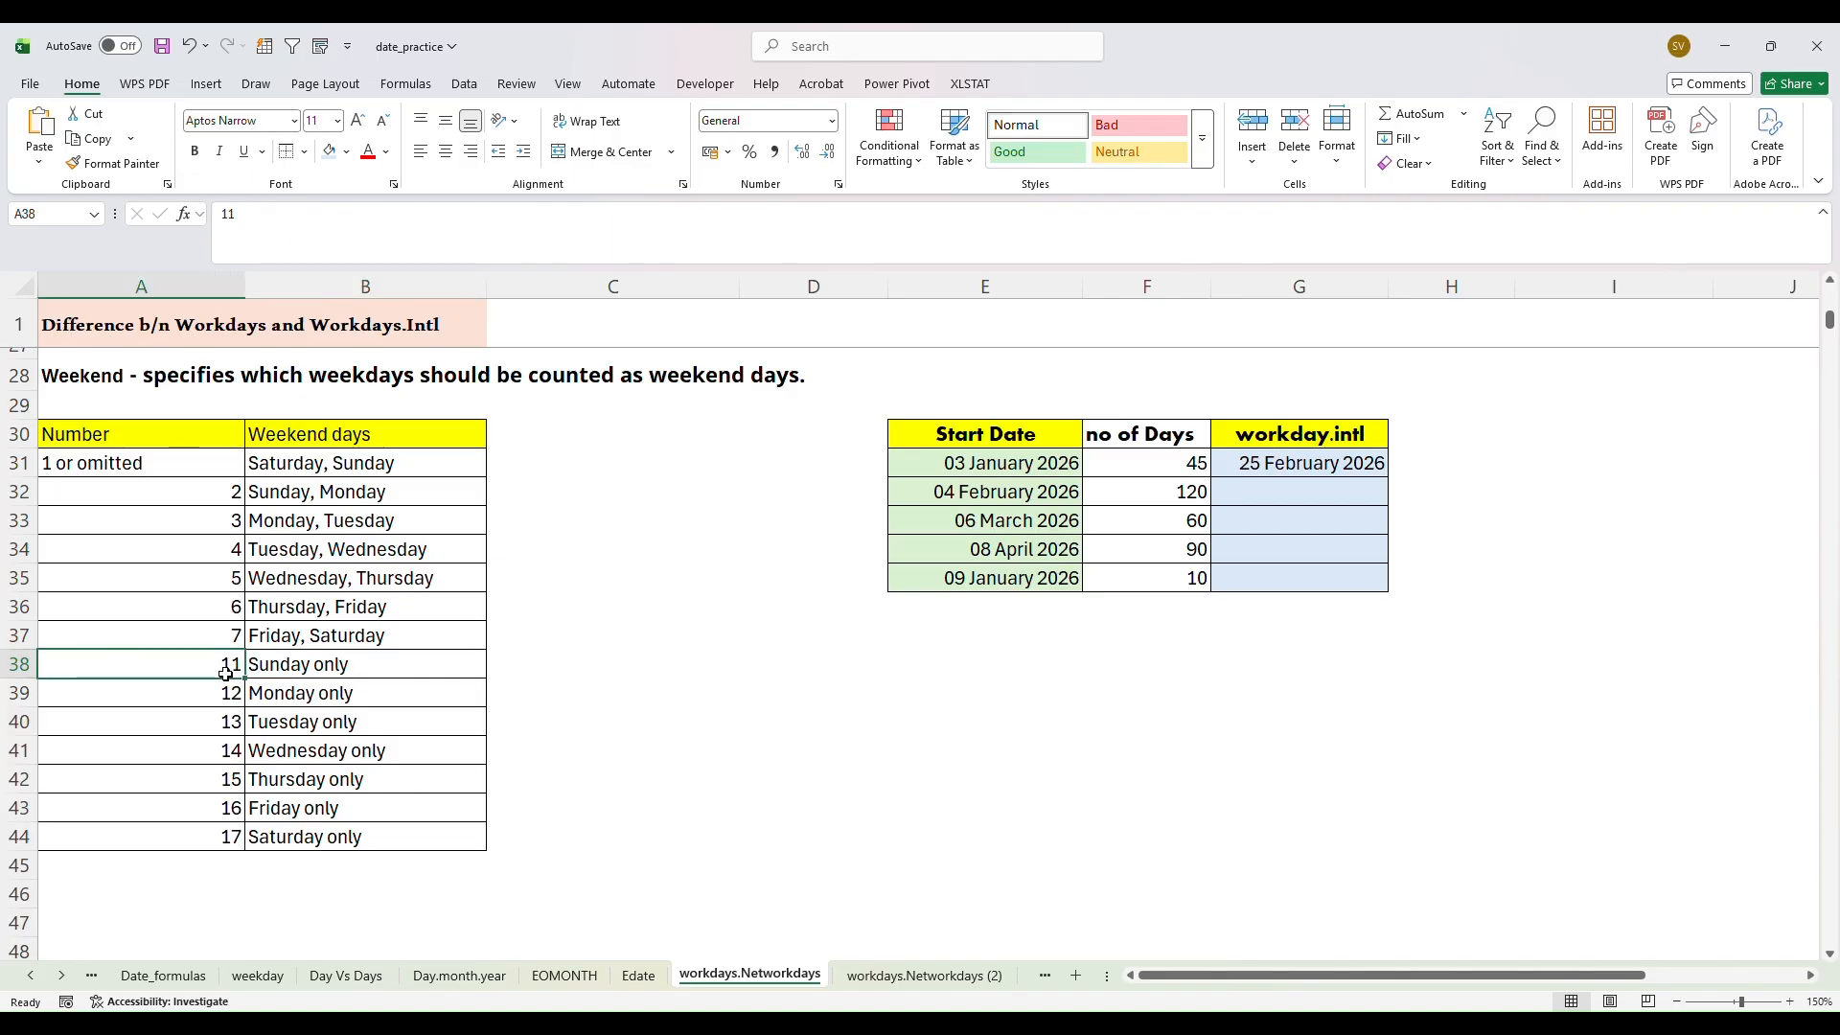
Check the weekend code for "Saturday only" in row 44, and return to the WORKDAY project table at the sheet's beginning
left_click(306, 844)
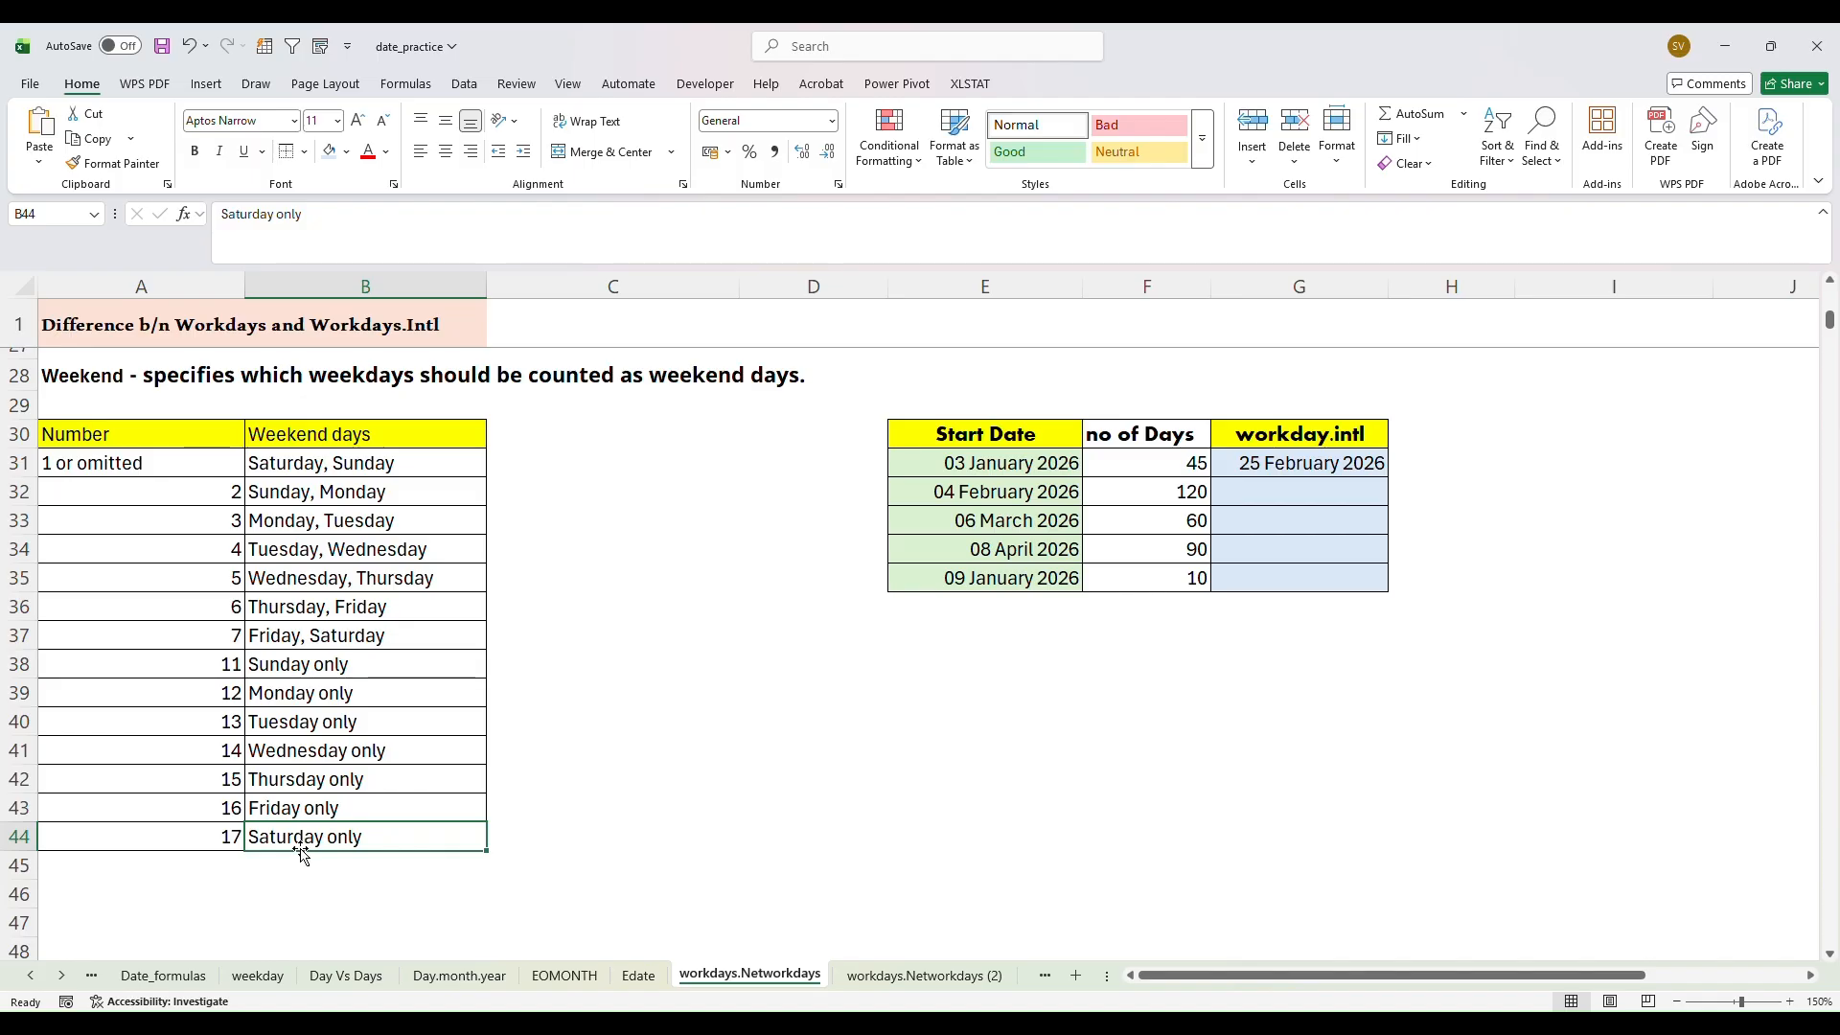
left_click(231, 836)
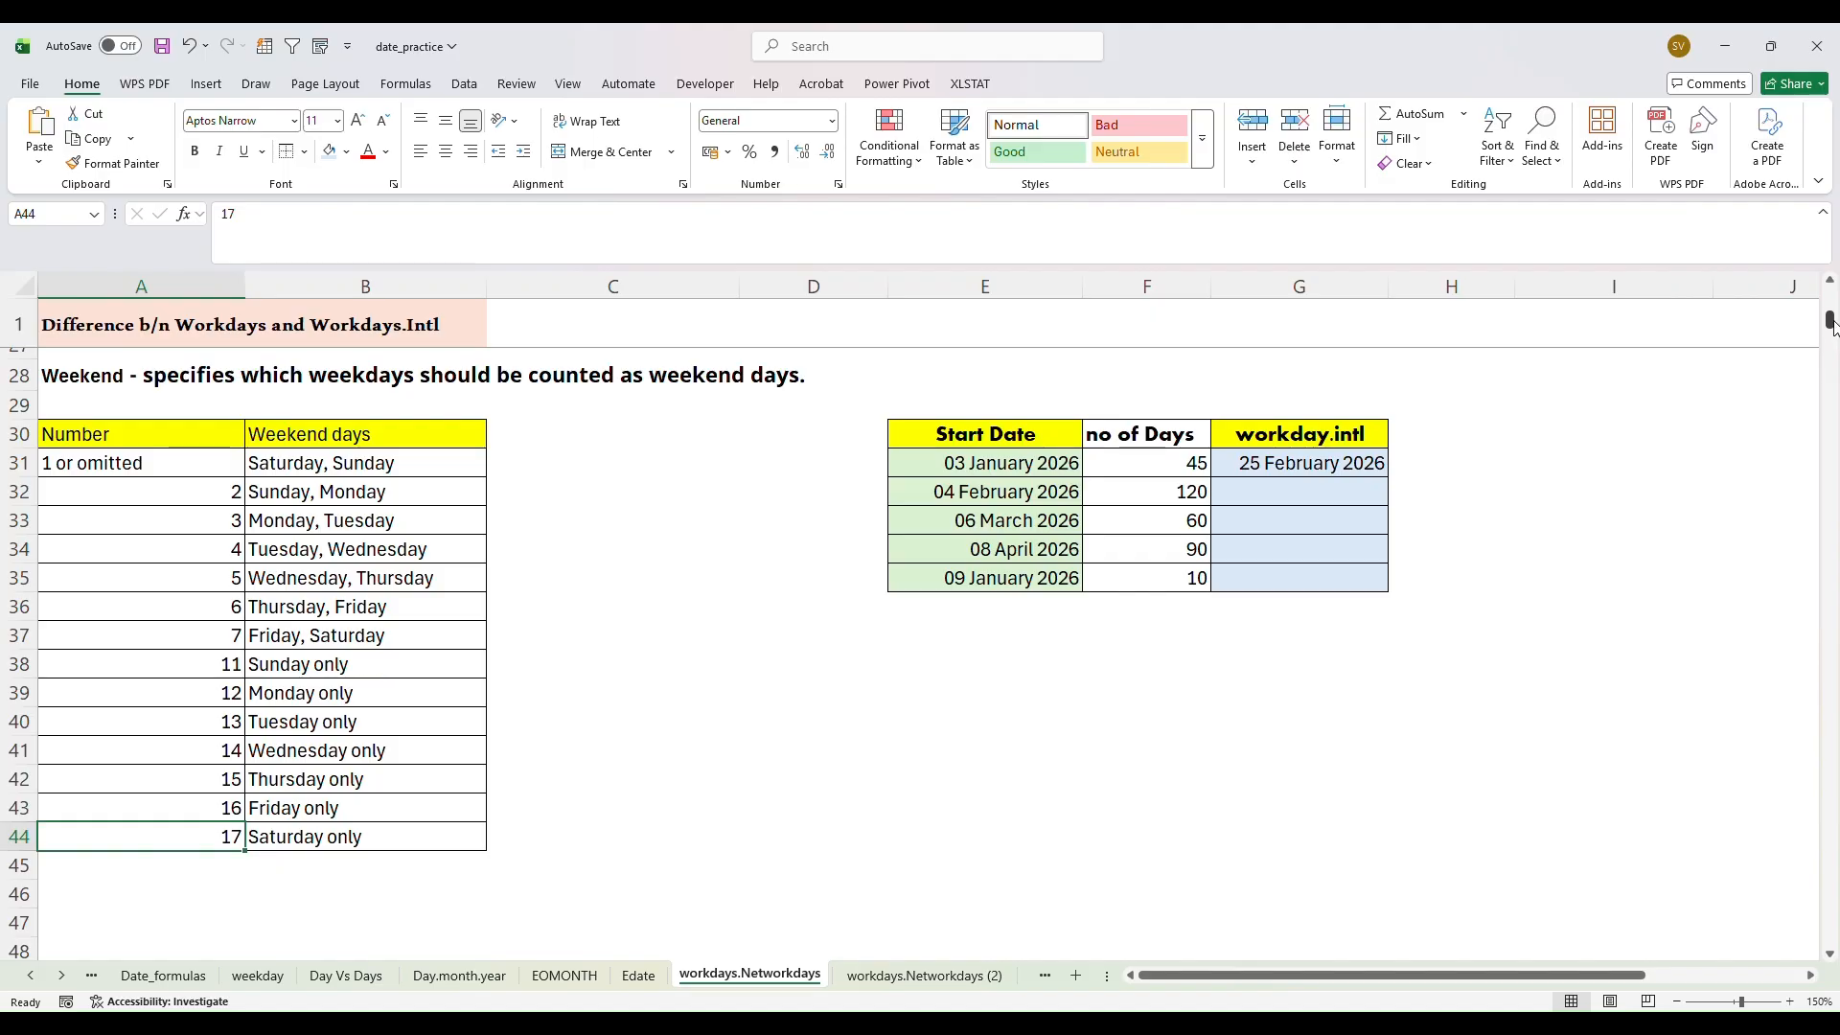
scroll(1831, 323, "up", 2)
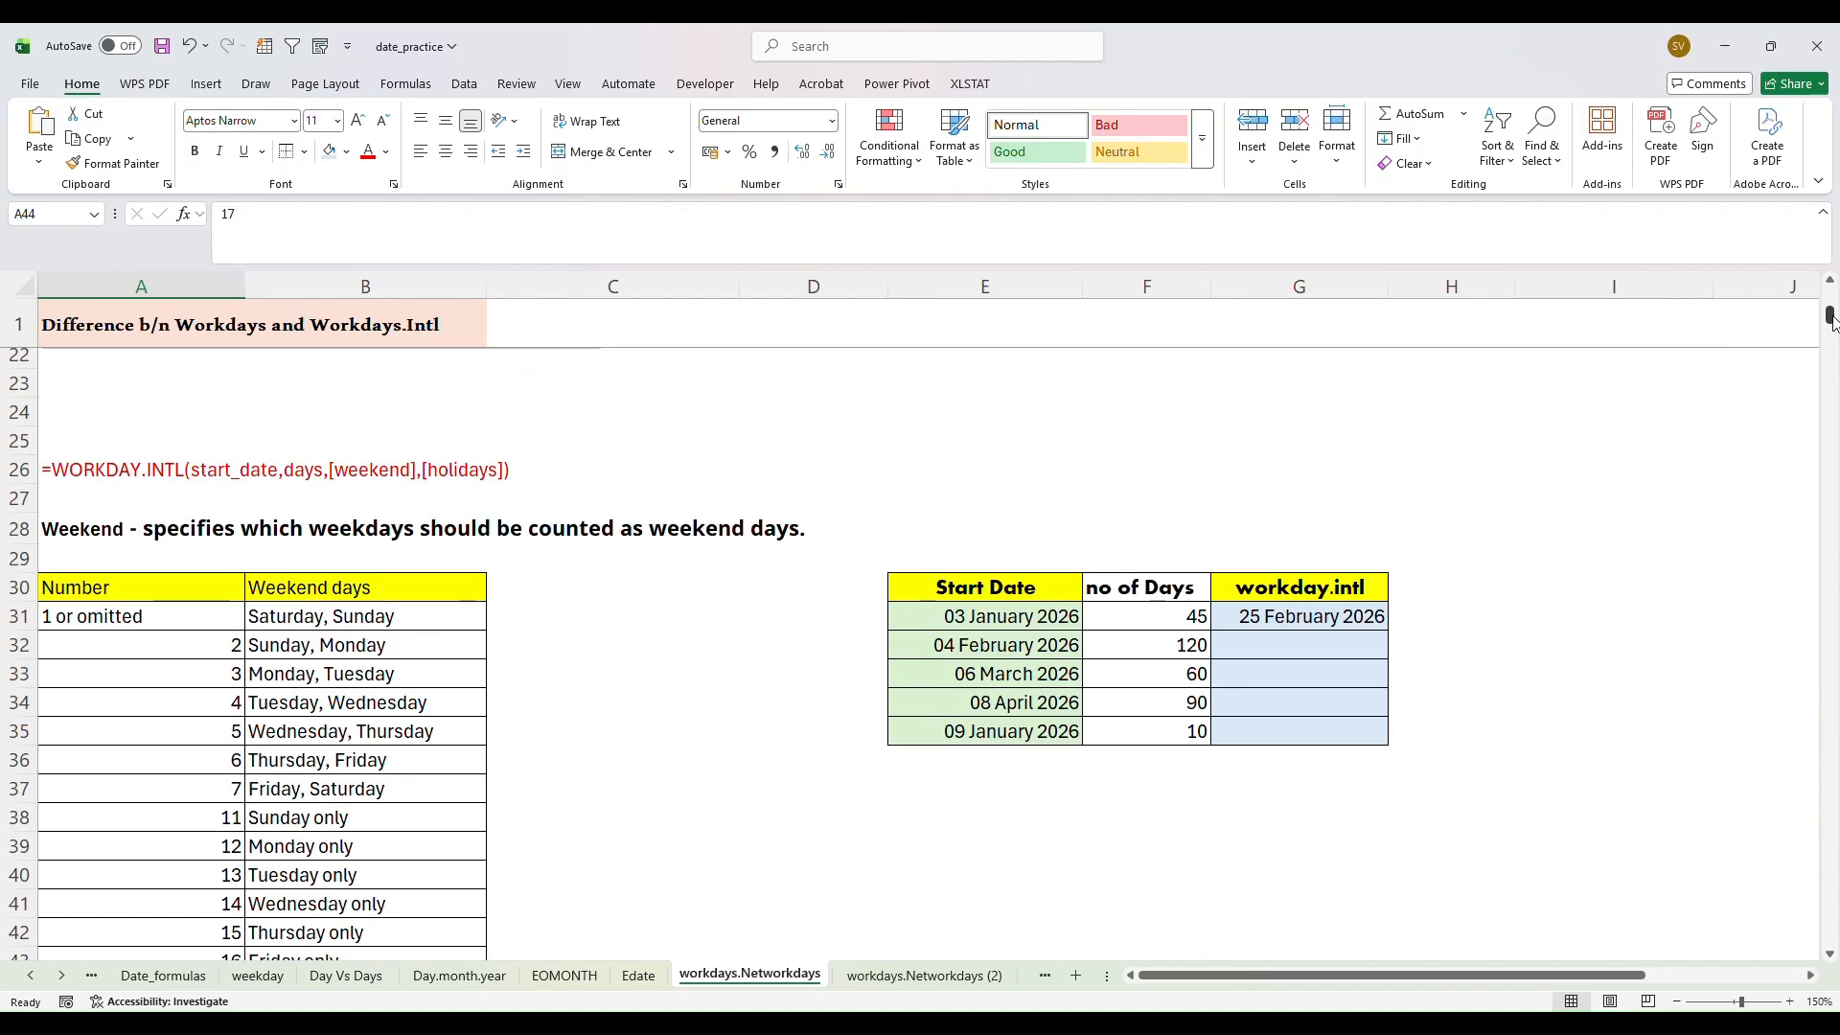
scroll(1831, 323, "up", 6)
scroll(1831, 323, "down", 7)
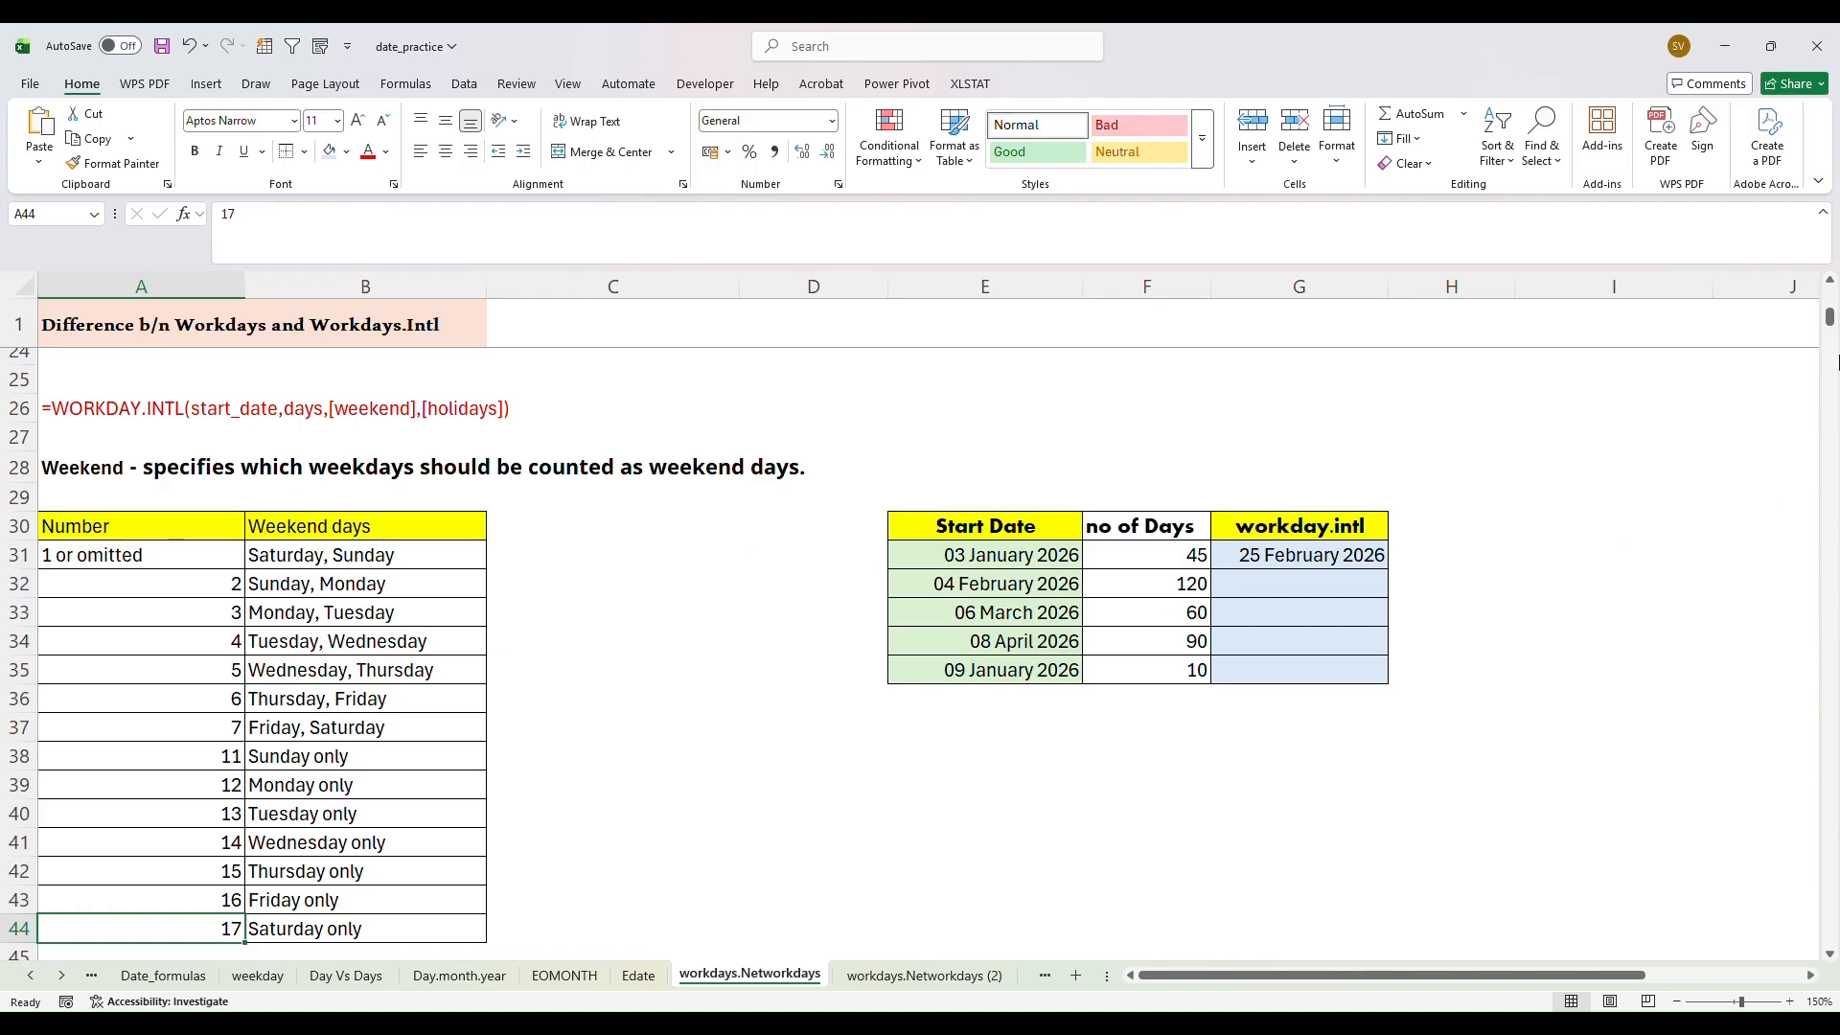
left_click_drag(1830, 320, 1833, 319)
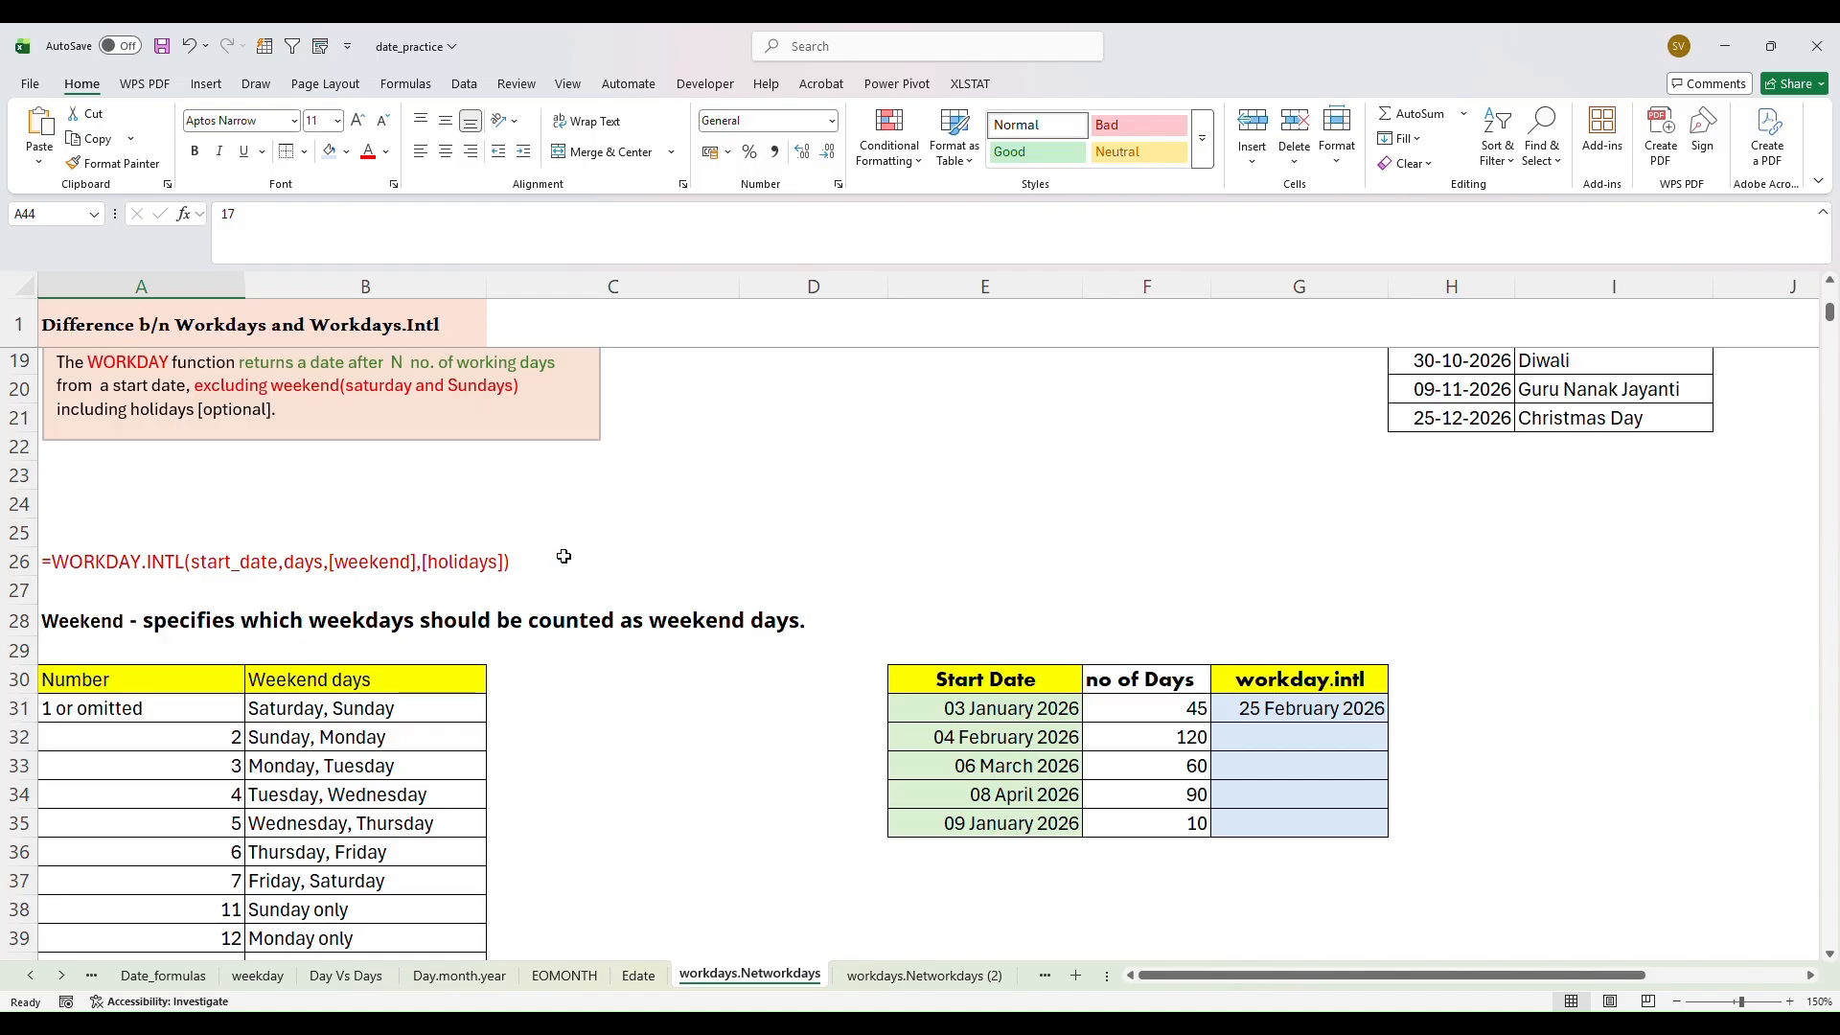
left_click_drag(1829, 314, 1830, 297)
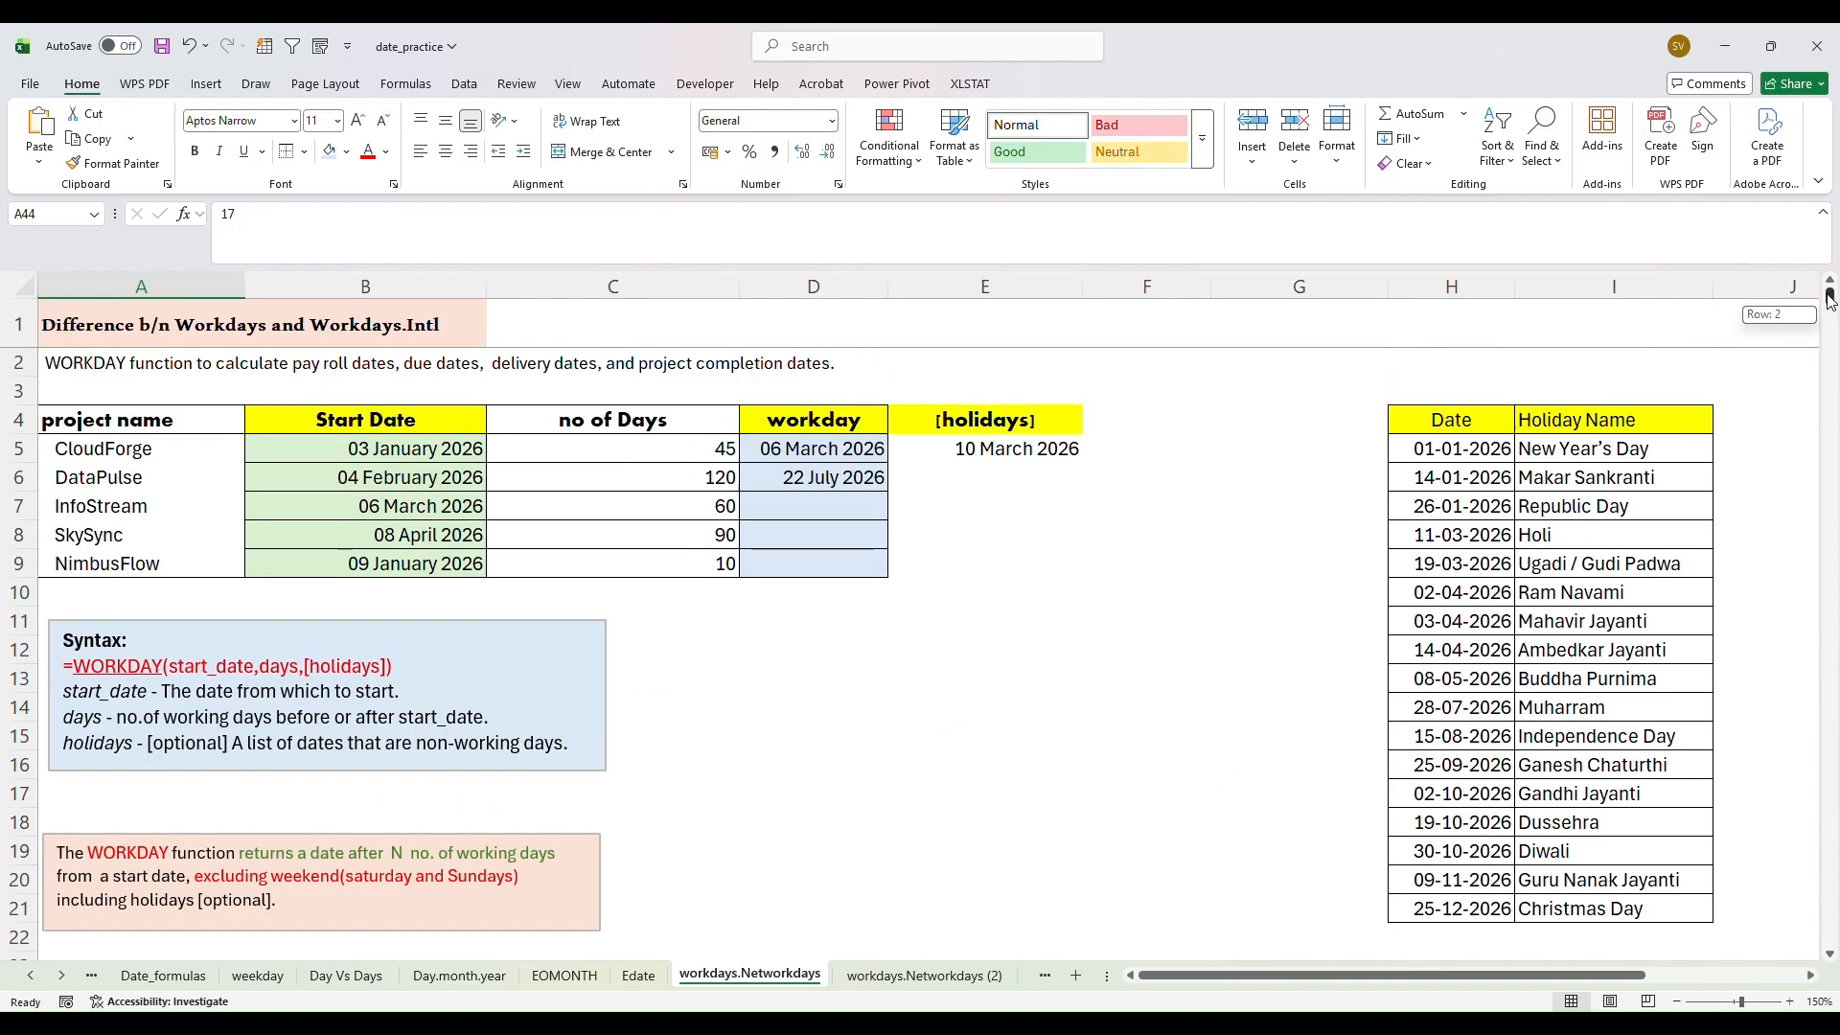
Compare CloudForge's WORKDAY formula in D5 with the holiday version in E5, examining the arguments of both
left_click(954, 448)
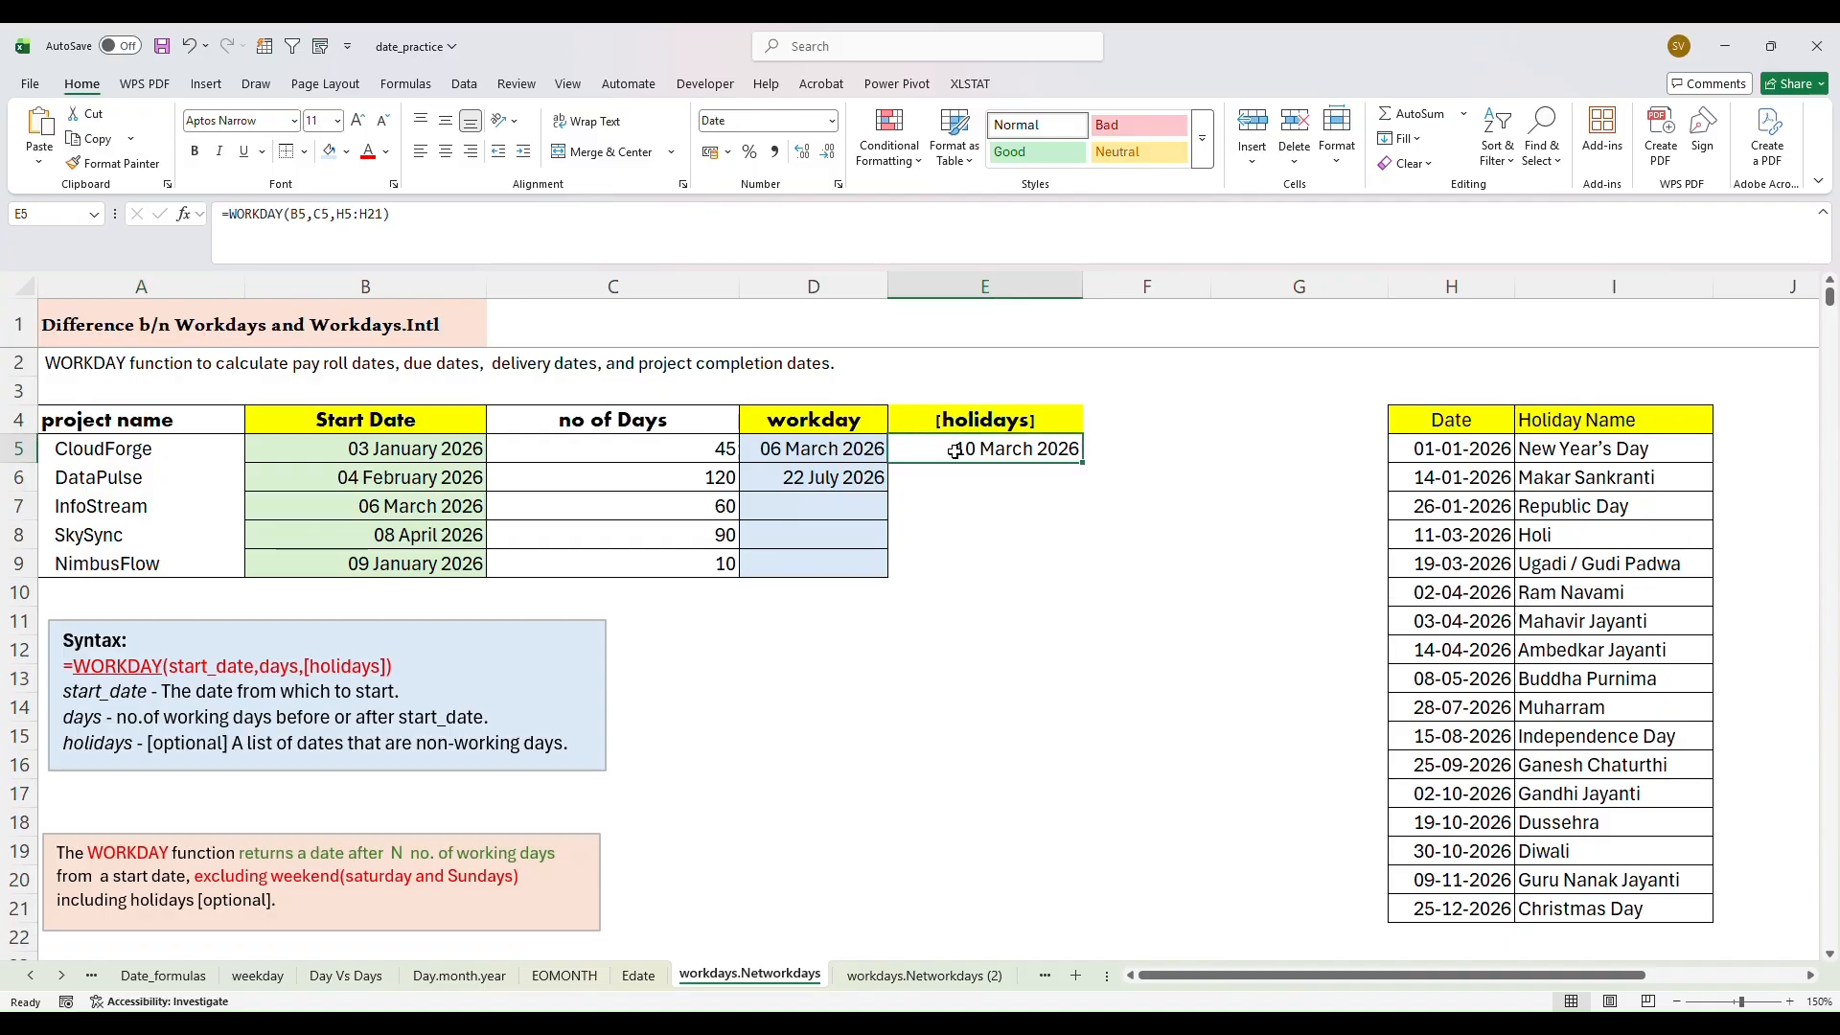
left_click(801, 449)
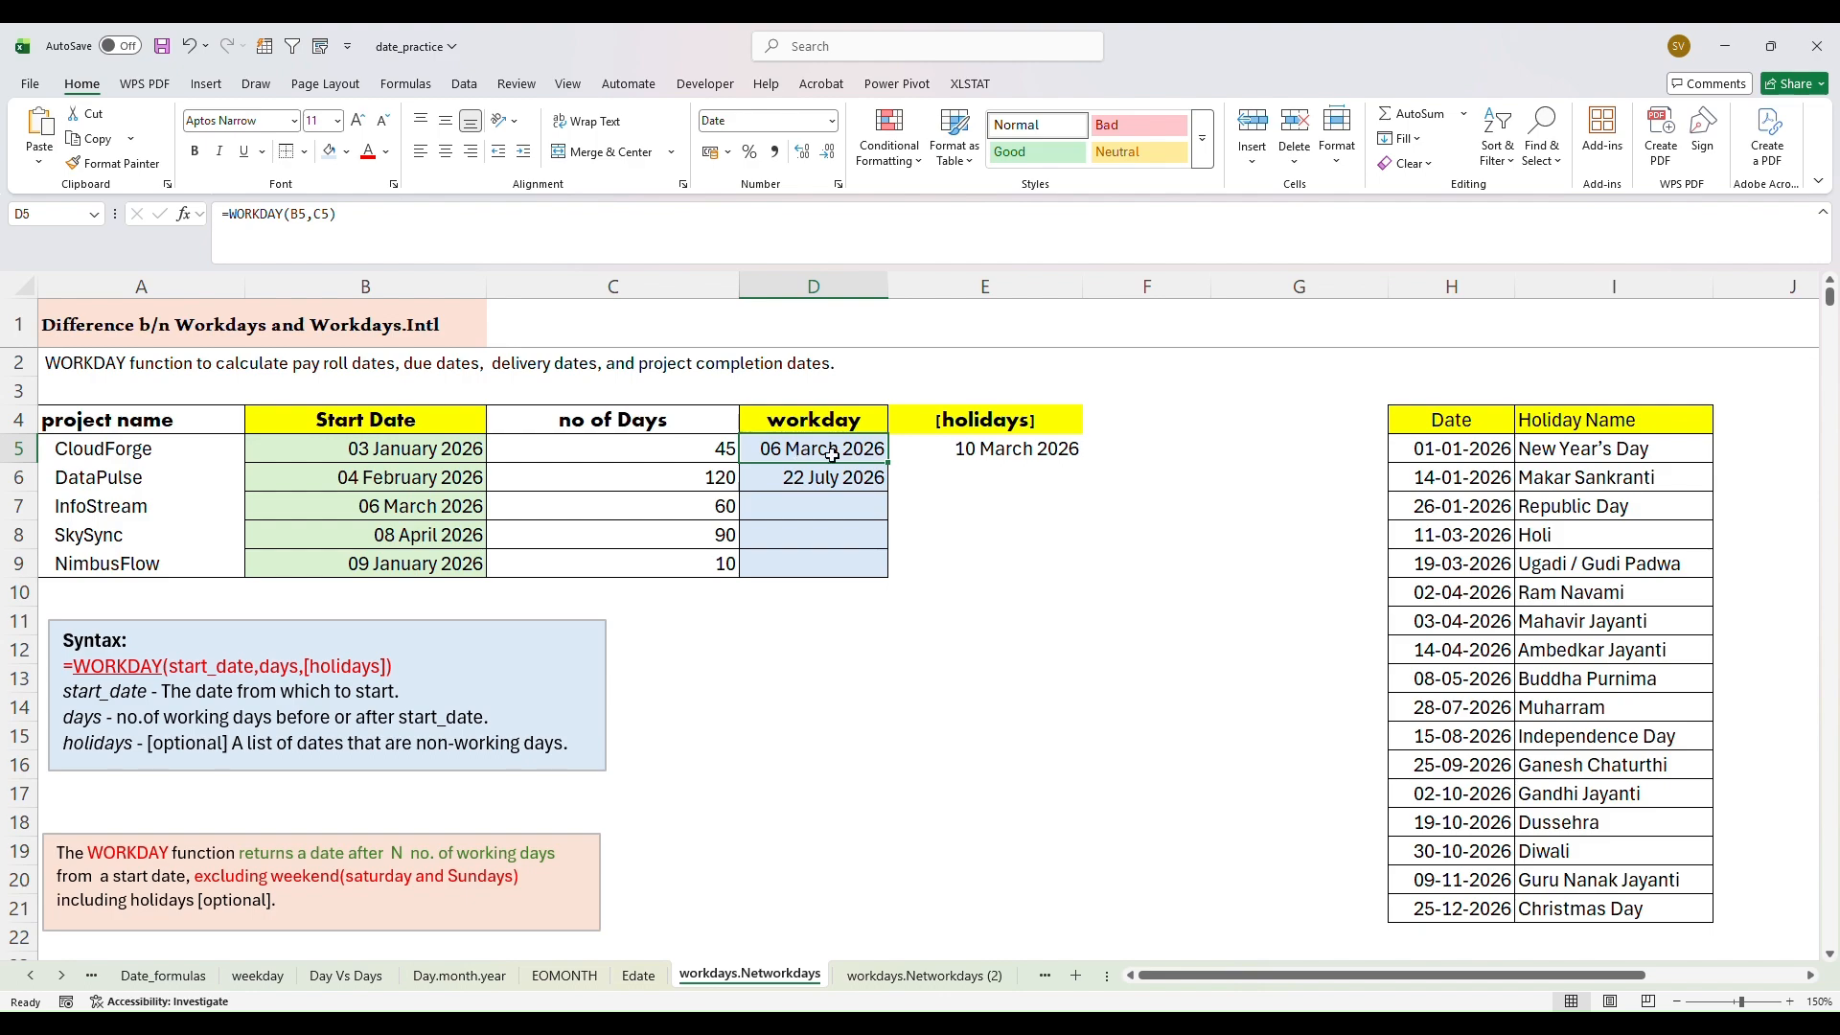
left_click(952, 452)
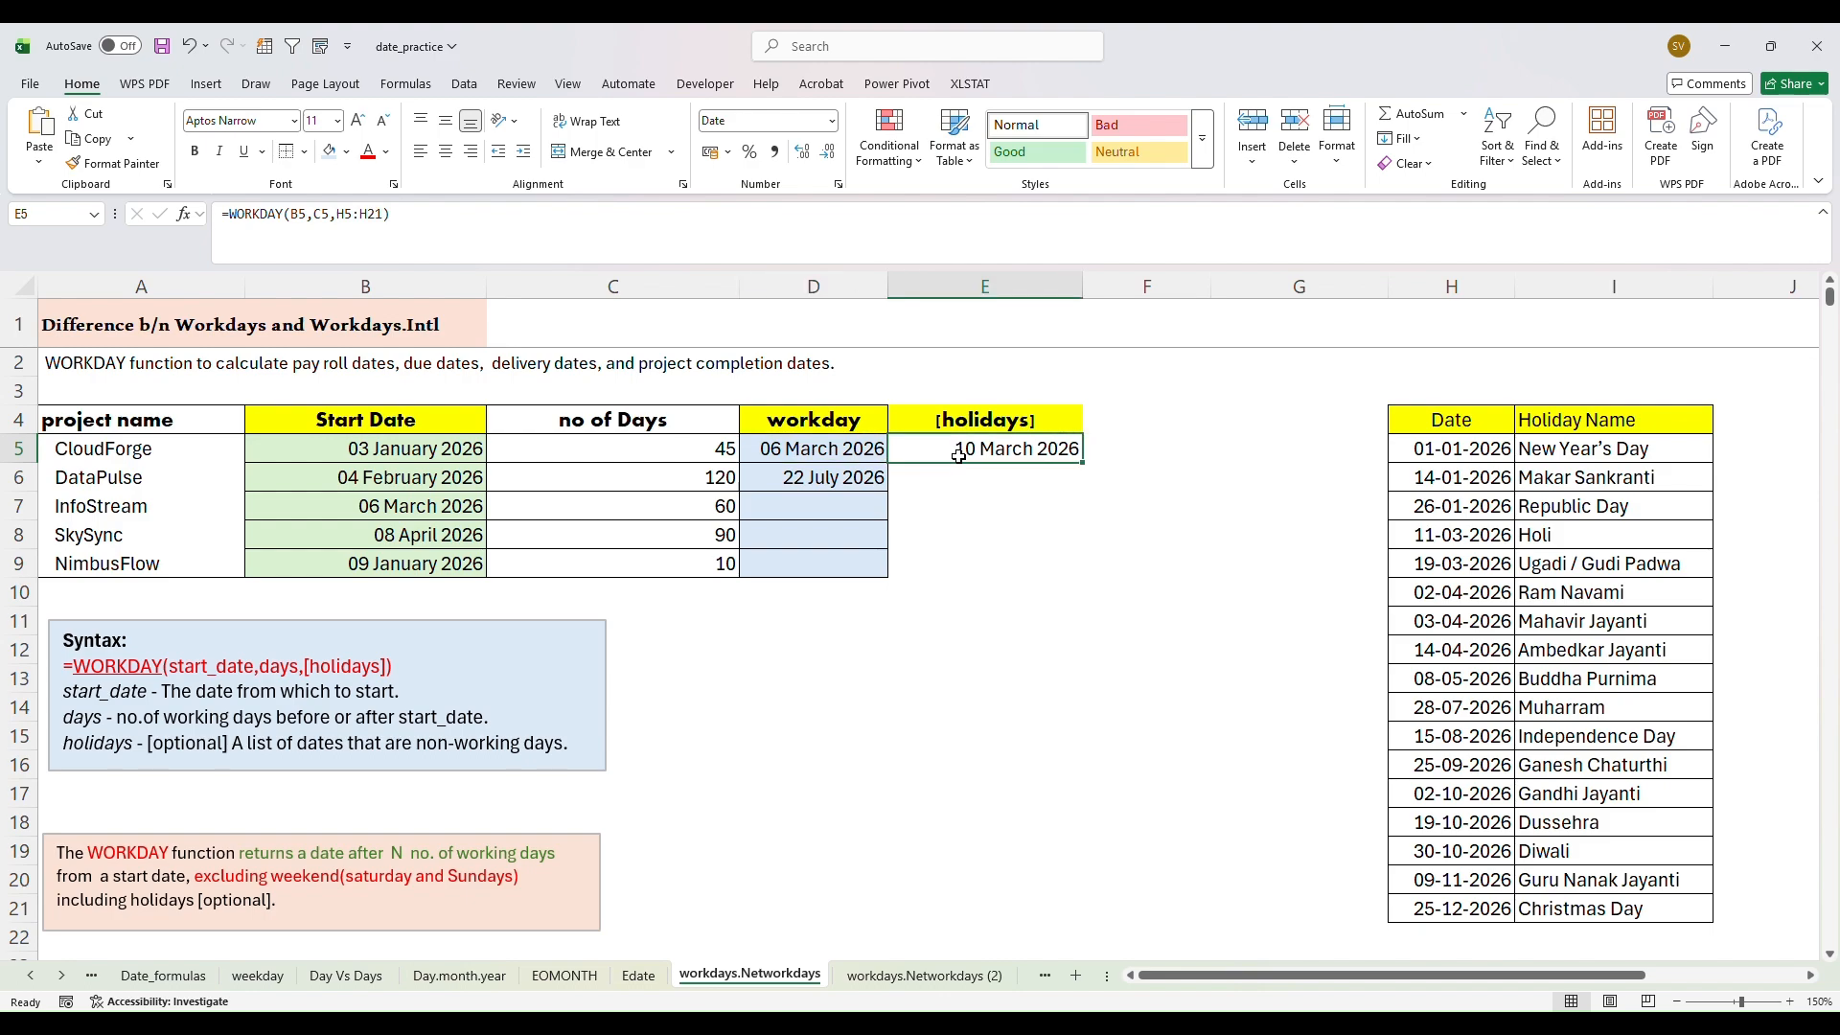
left_click(822, 453)
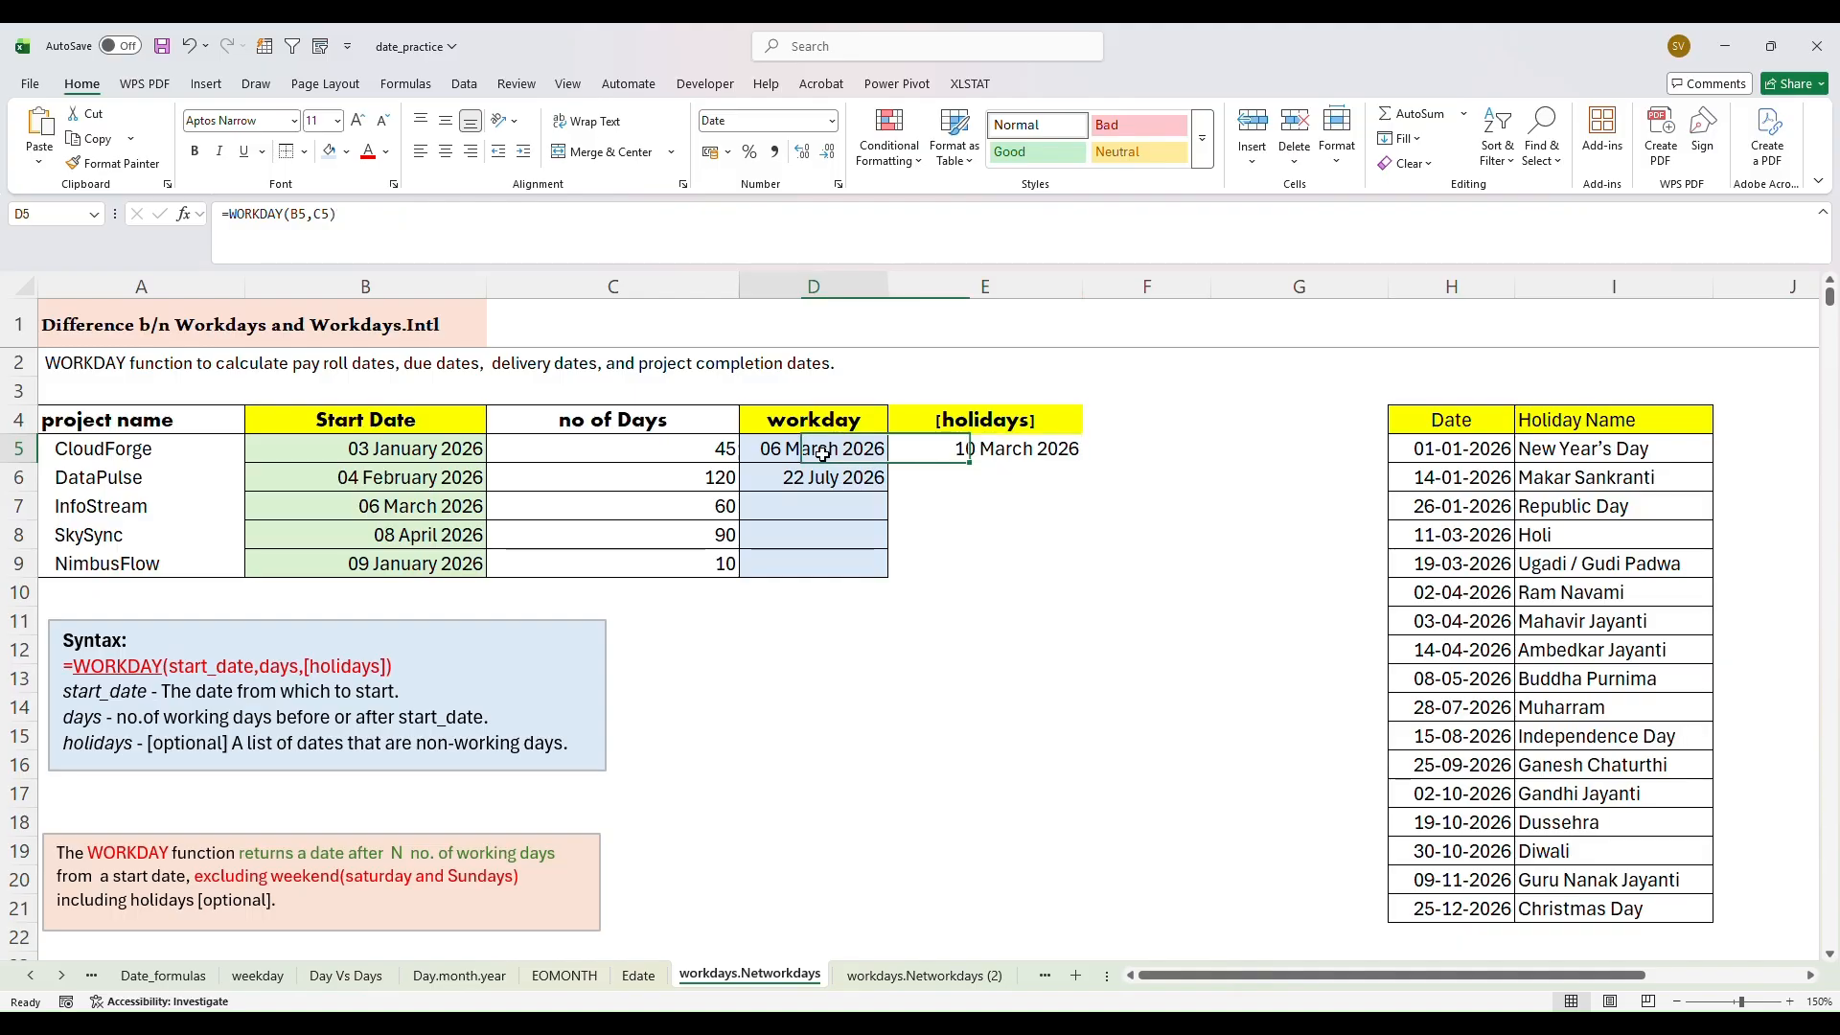
double_click(822, 453)
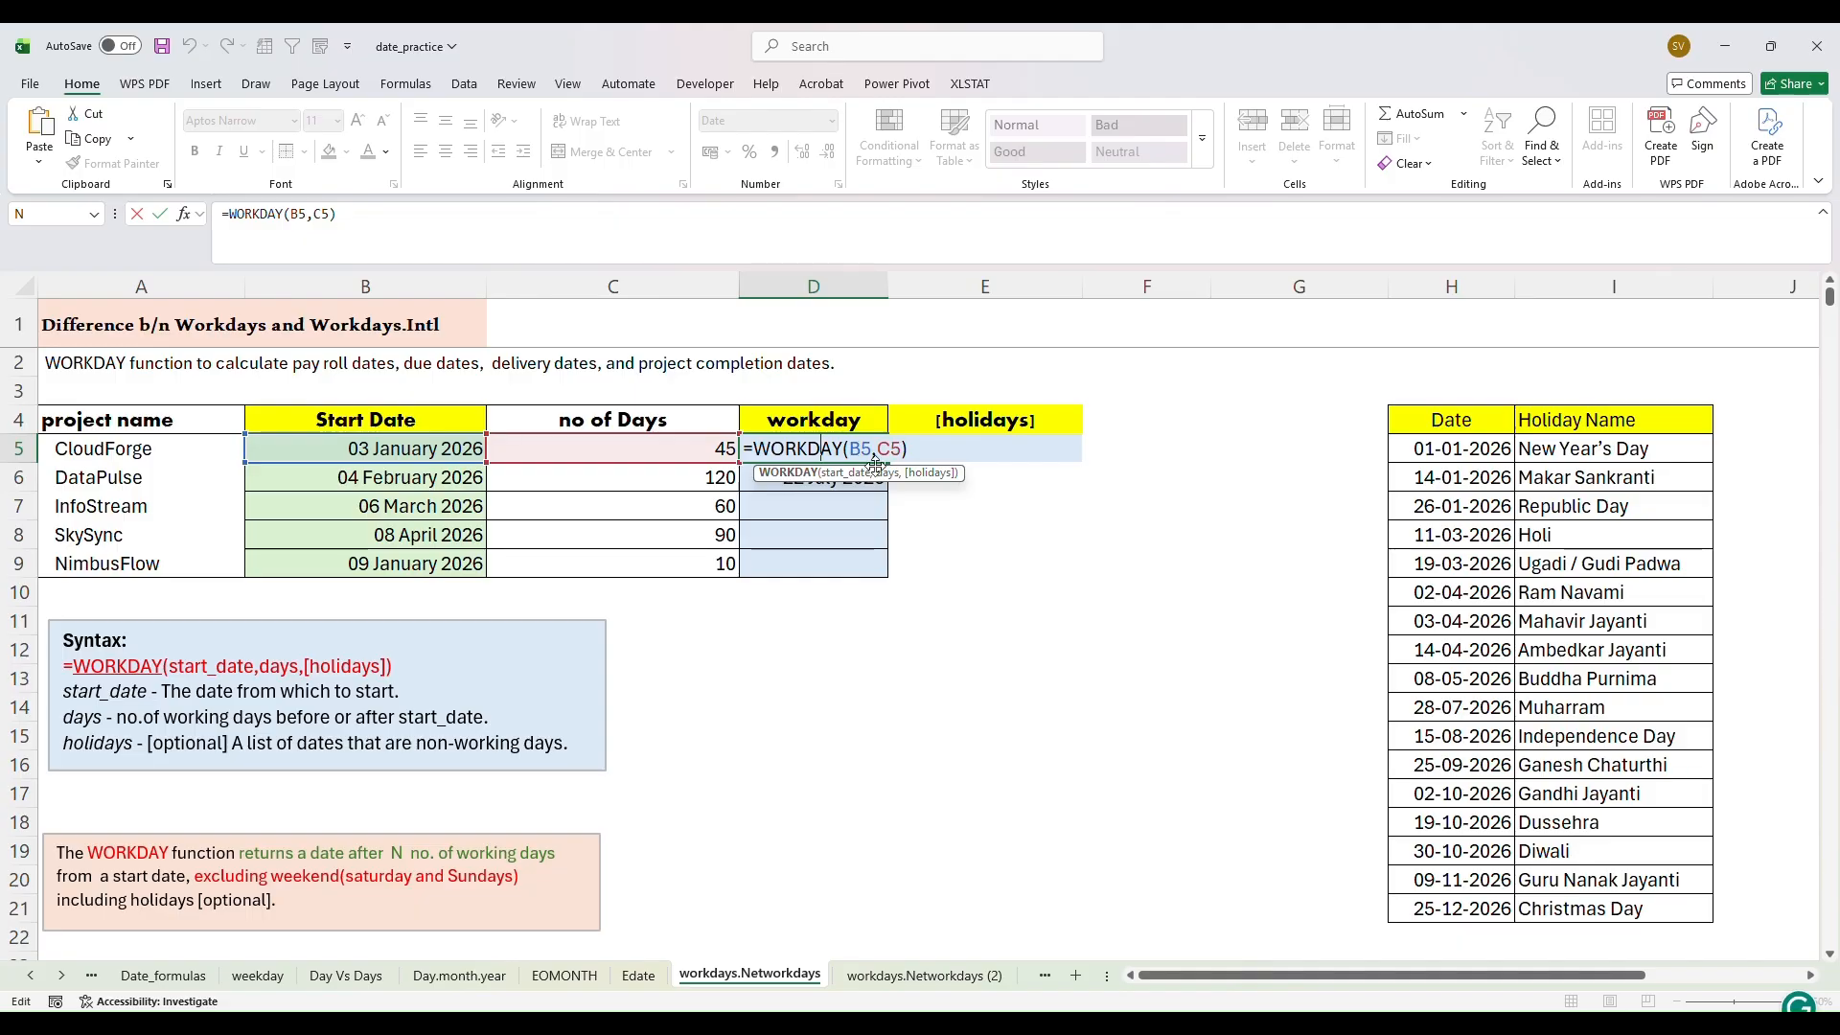
left_click(981, 448)
double_click(978, 449)
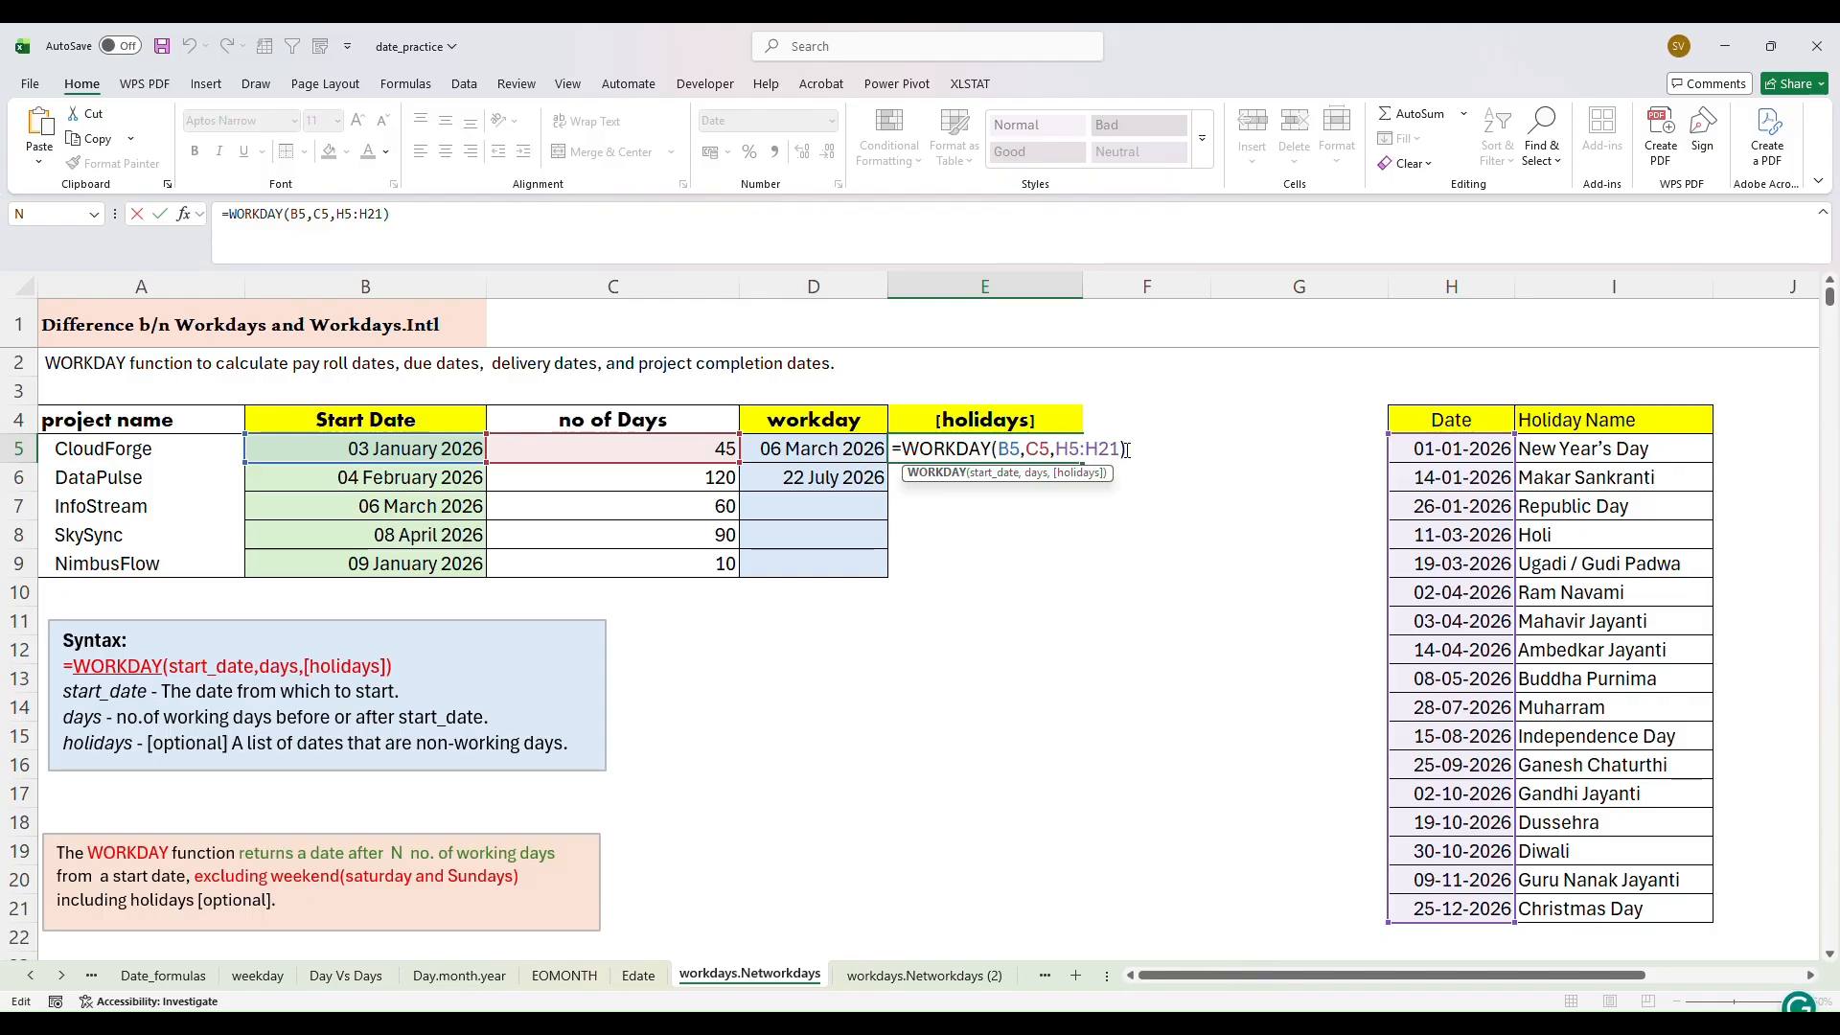
left_click(1127, 450)
key("Return")
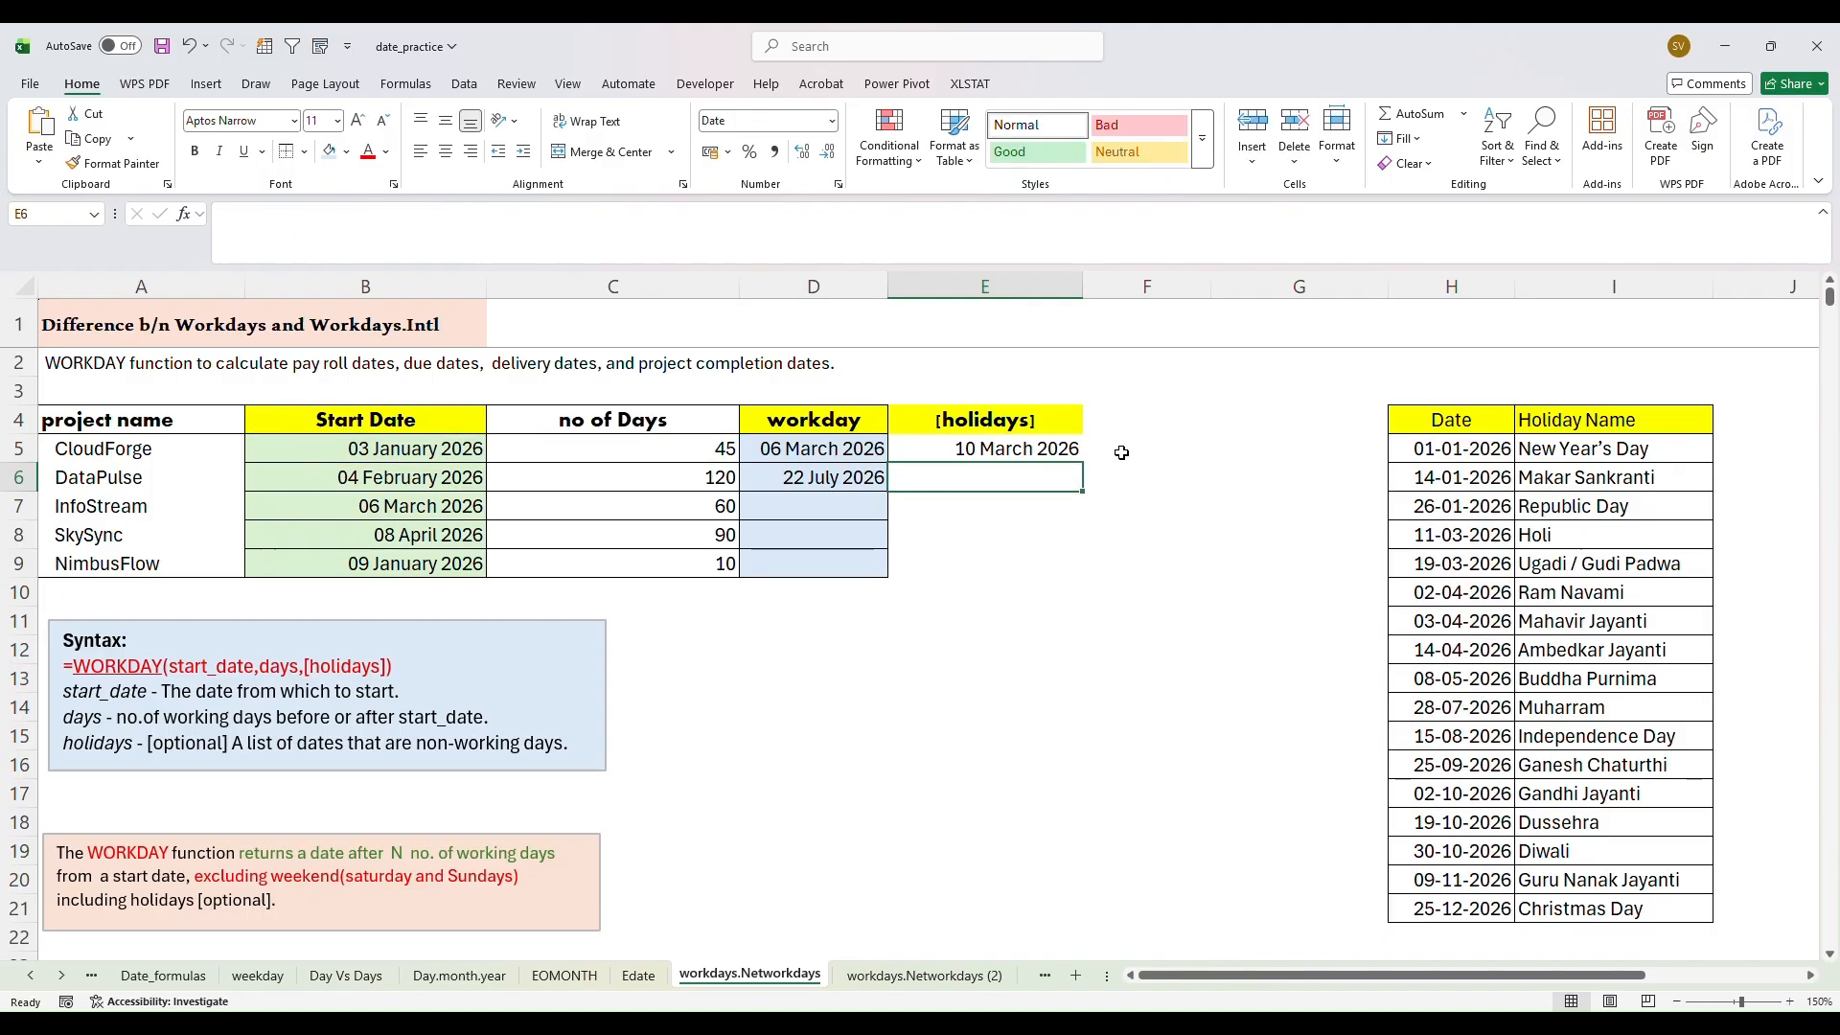
left_click(968, 450)
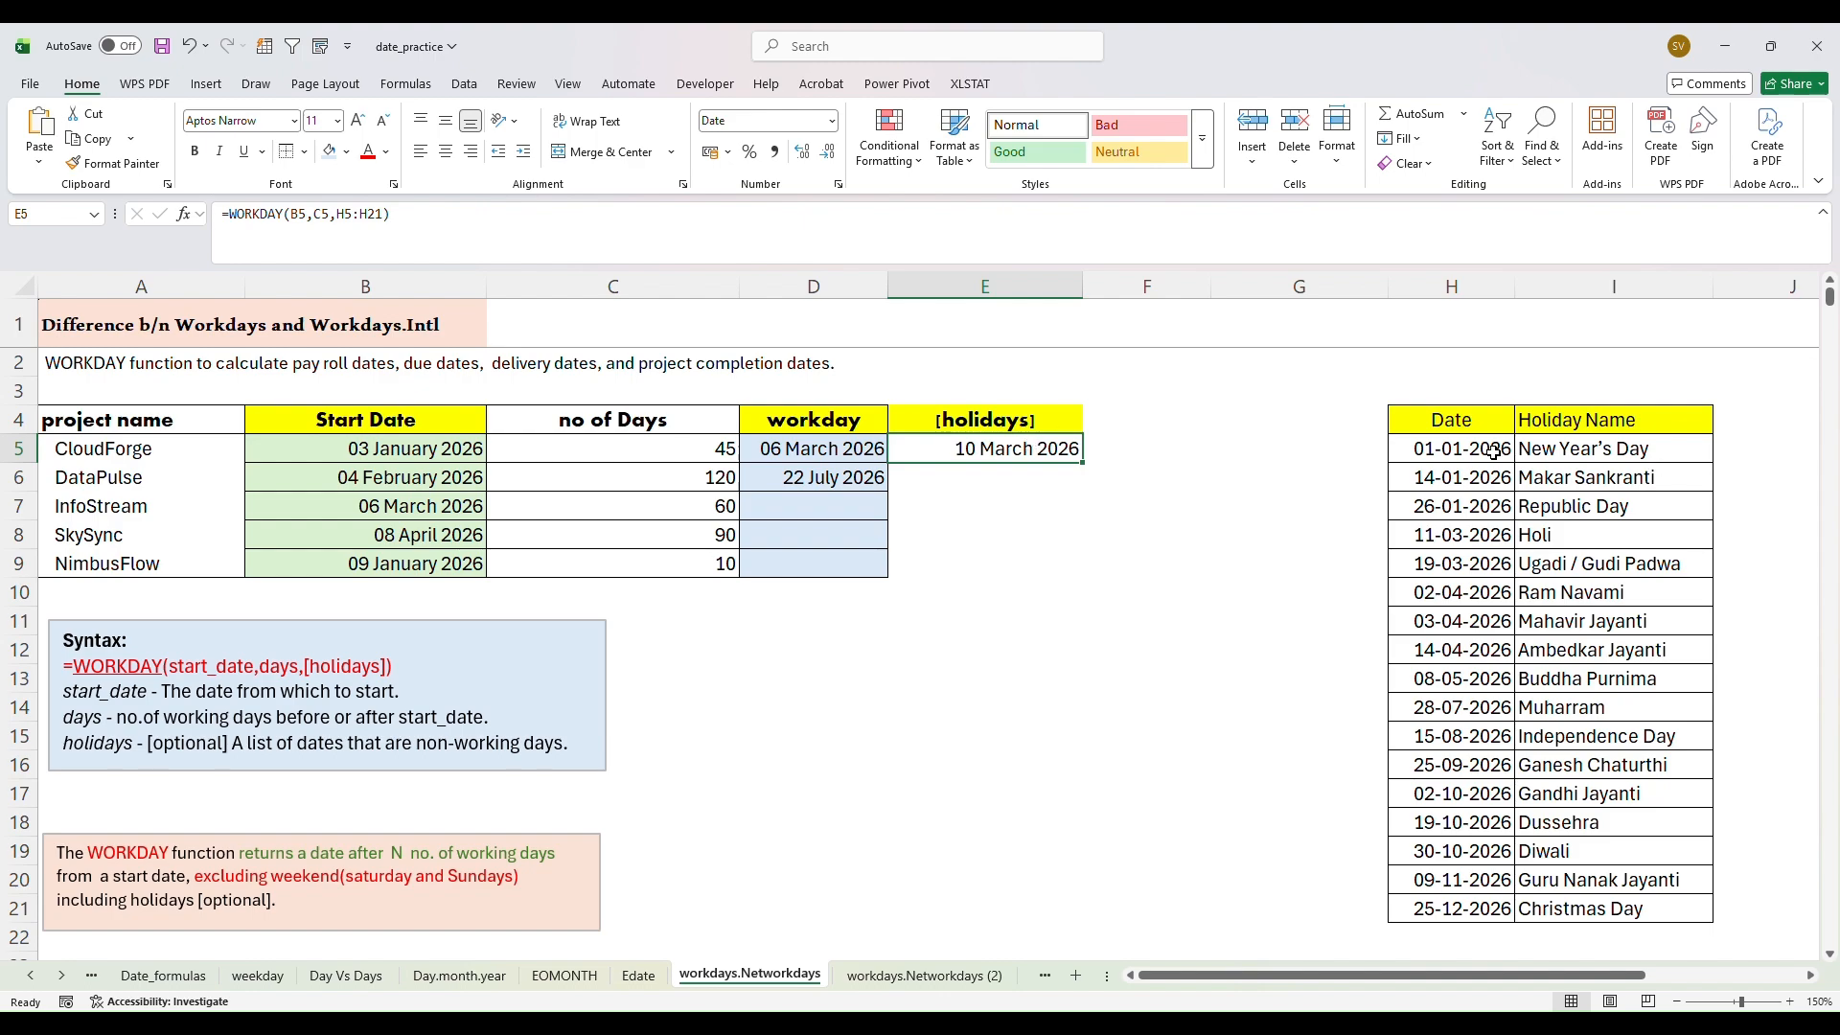
Enter a WORKDAY formula in E6 for DataPulse, using B6 as the start date and 120 as the days
left_click(991, 473)
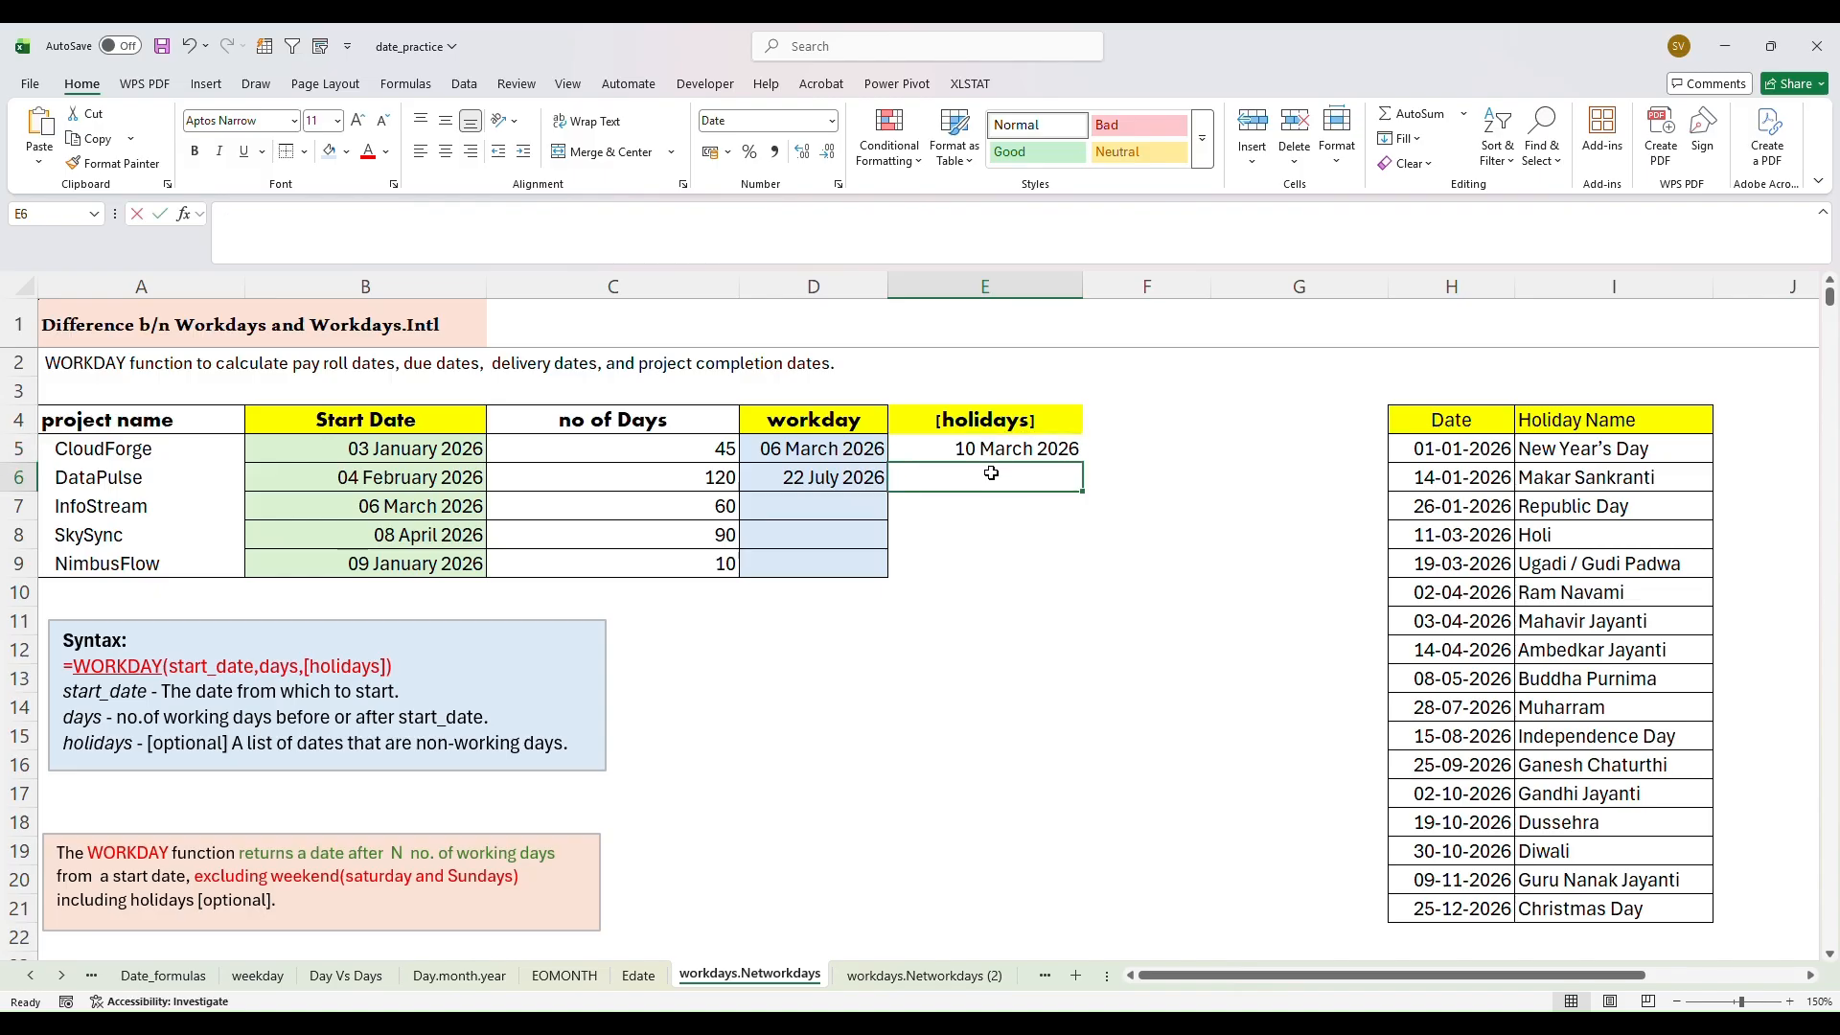
type("=w")
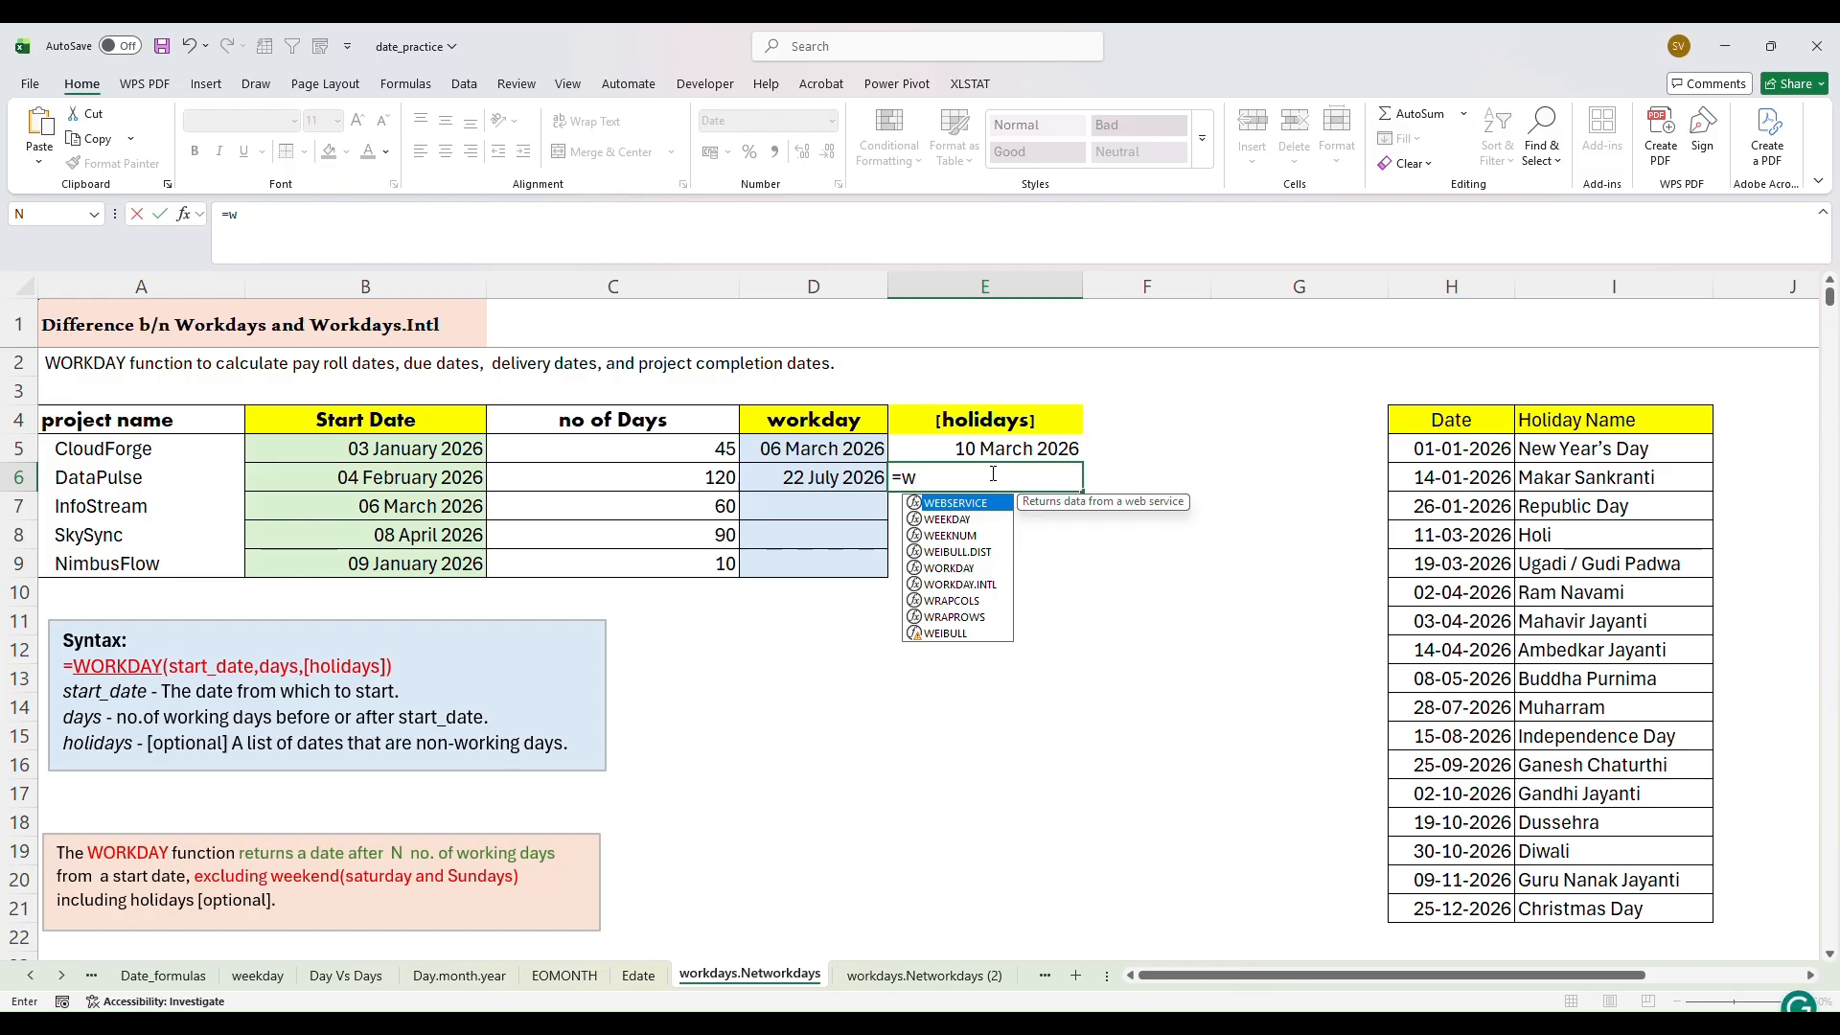
type("orkda")
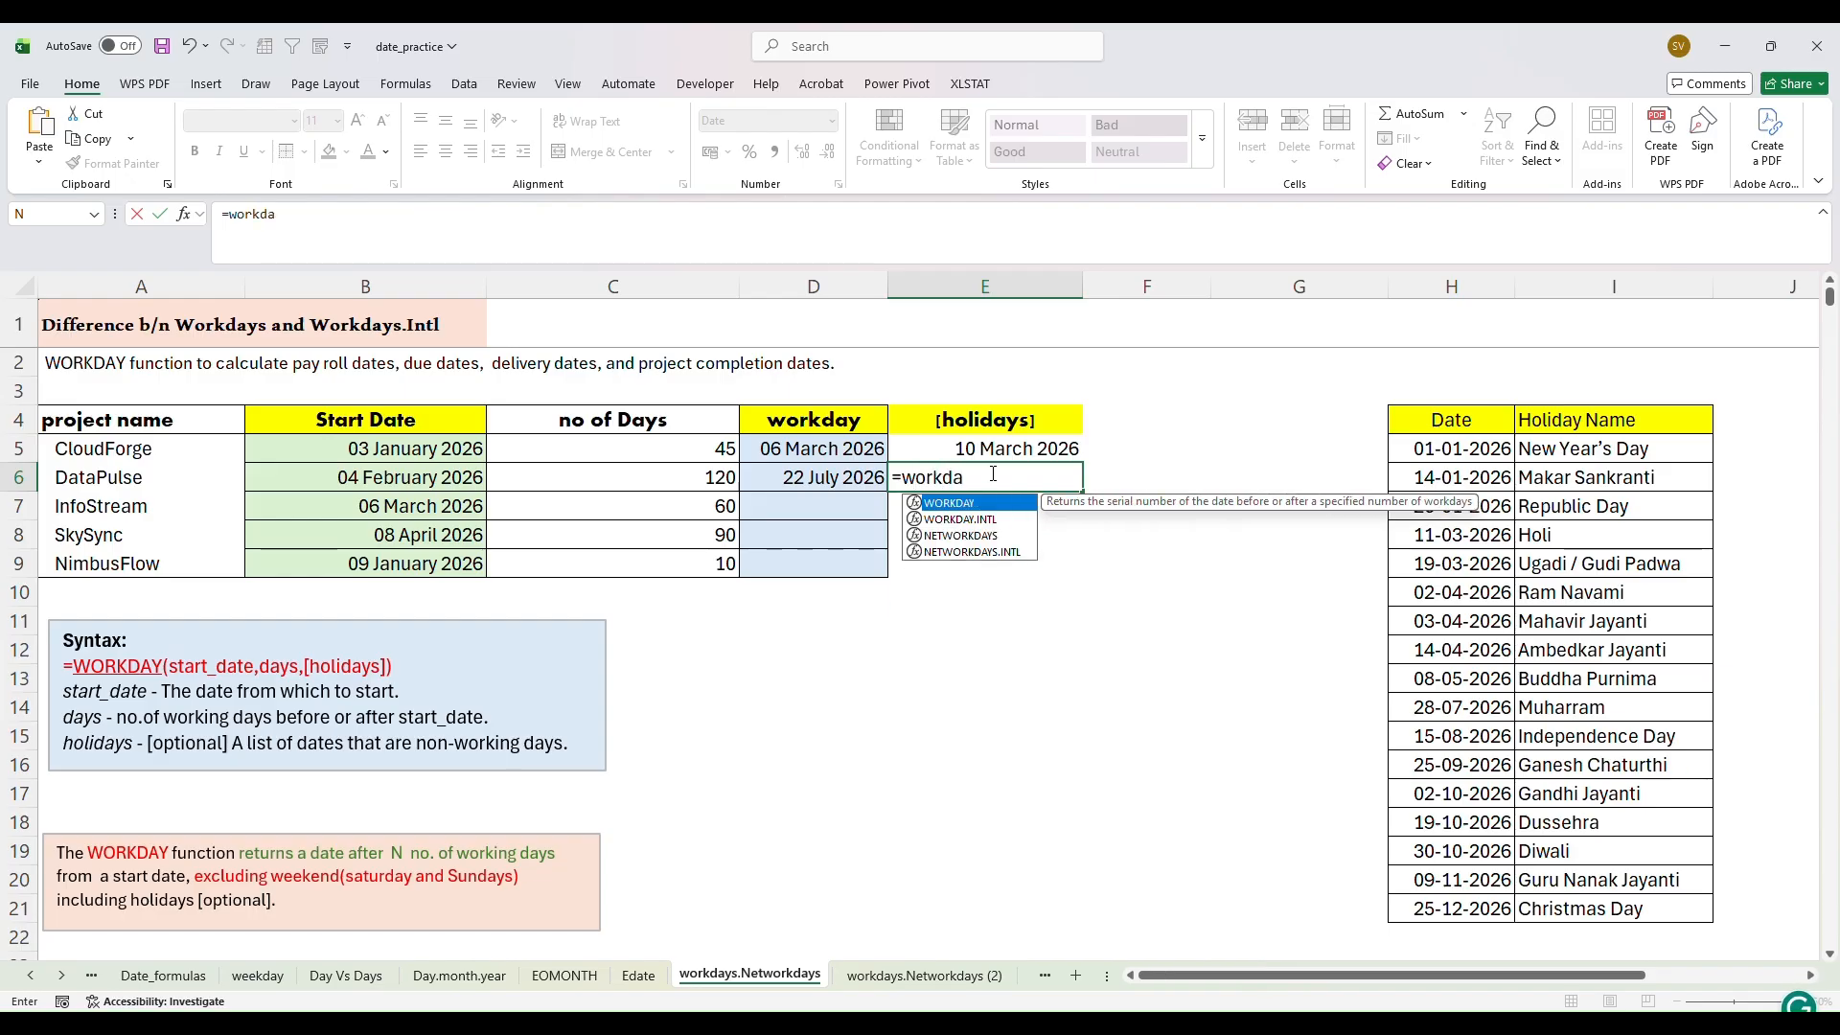
type("y(")
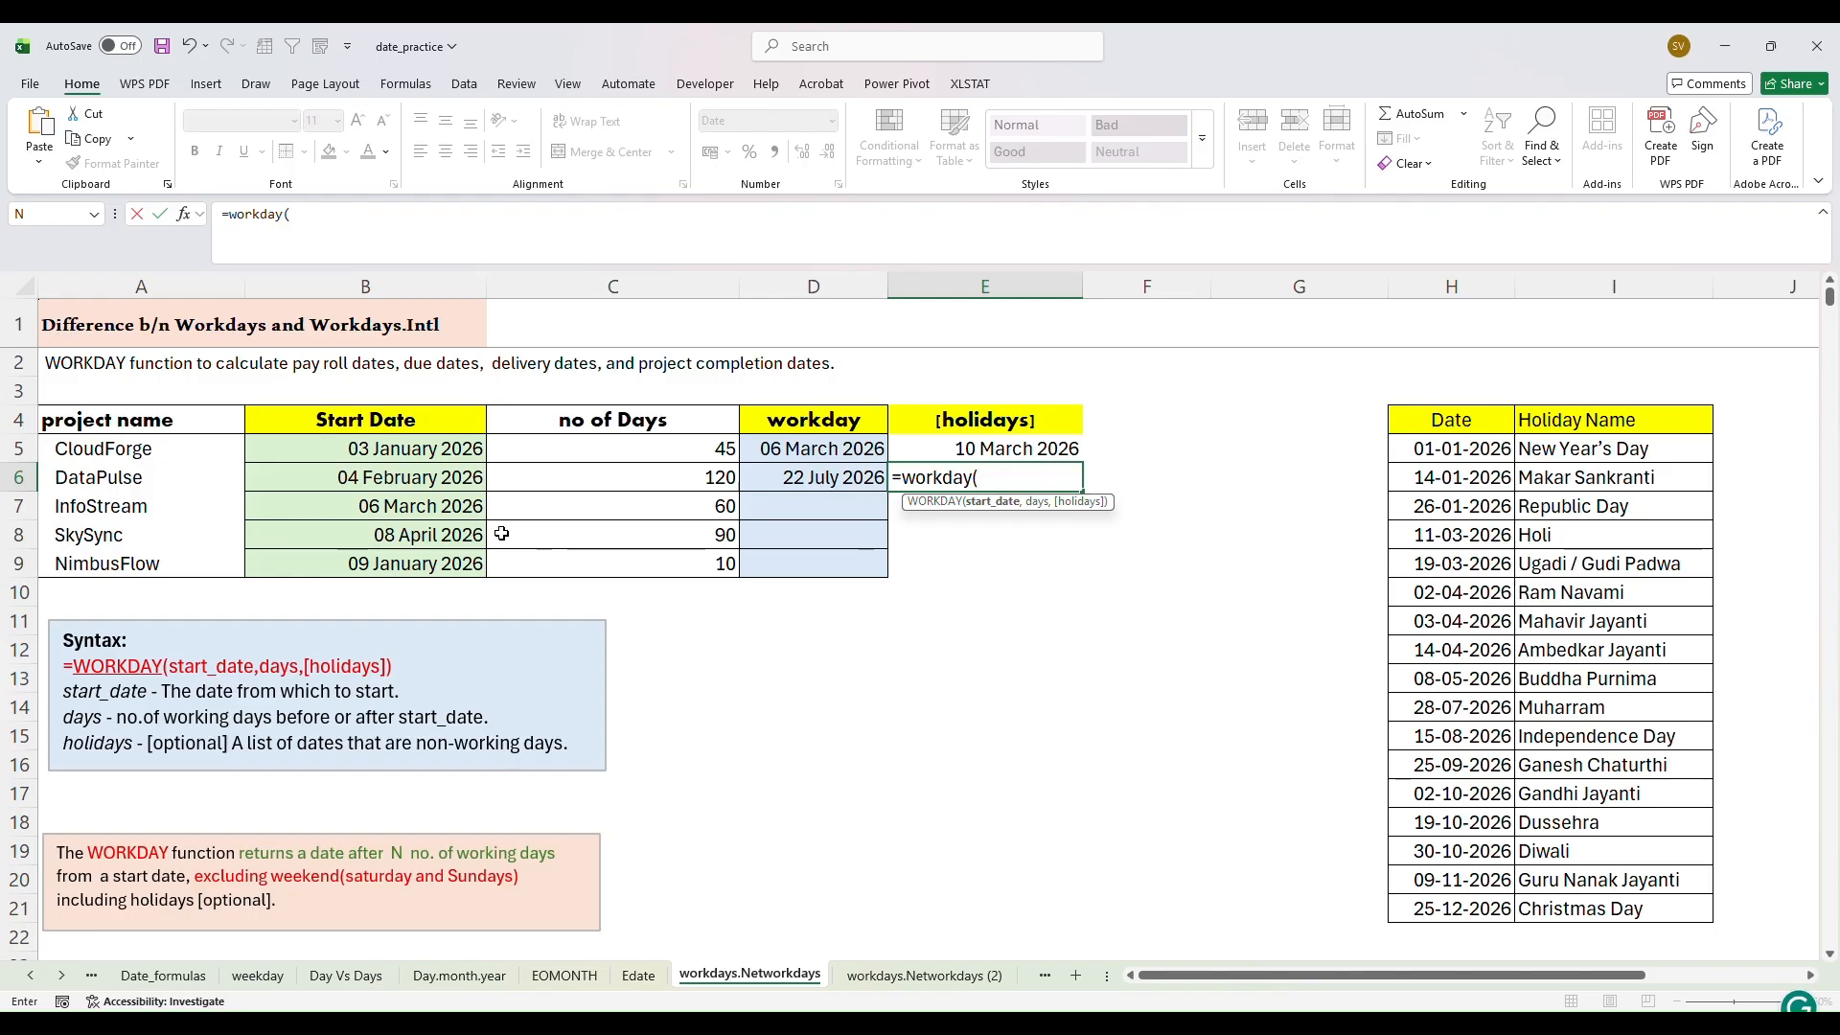
left_click(444, 483)
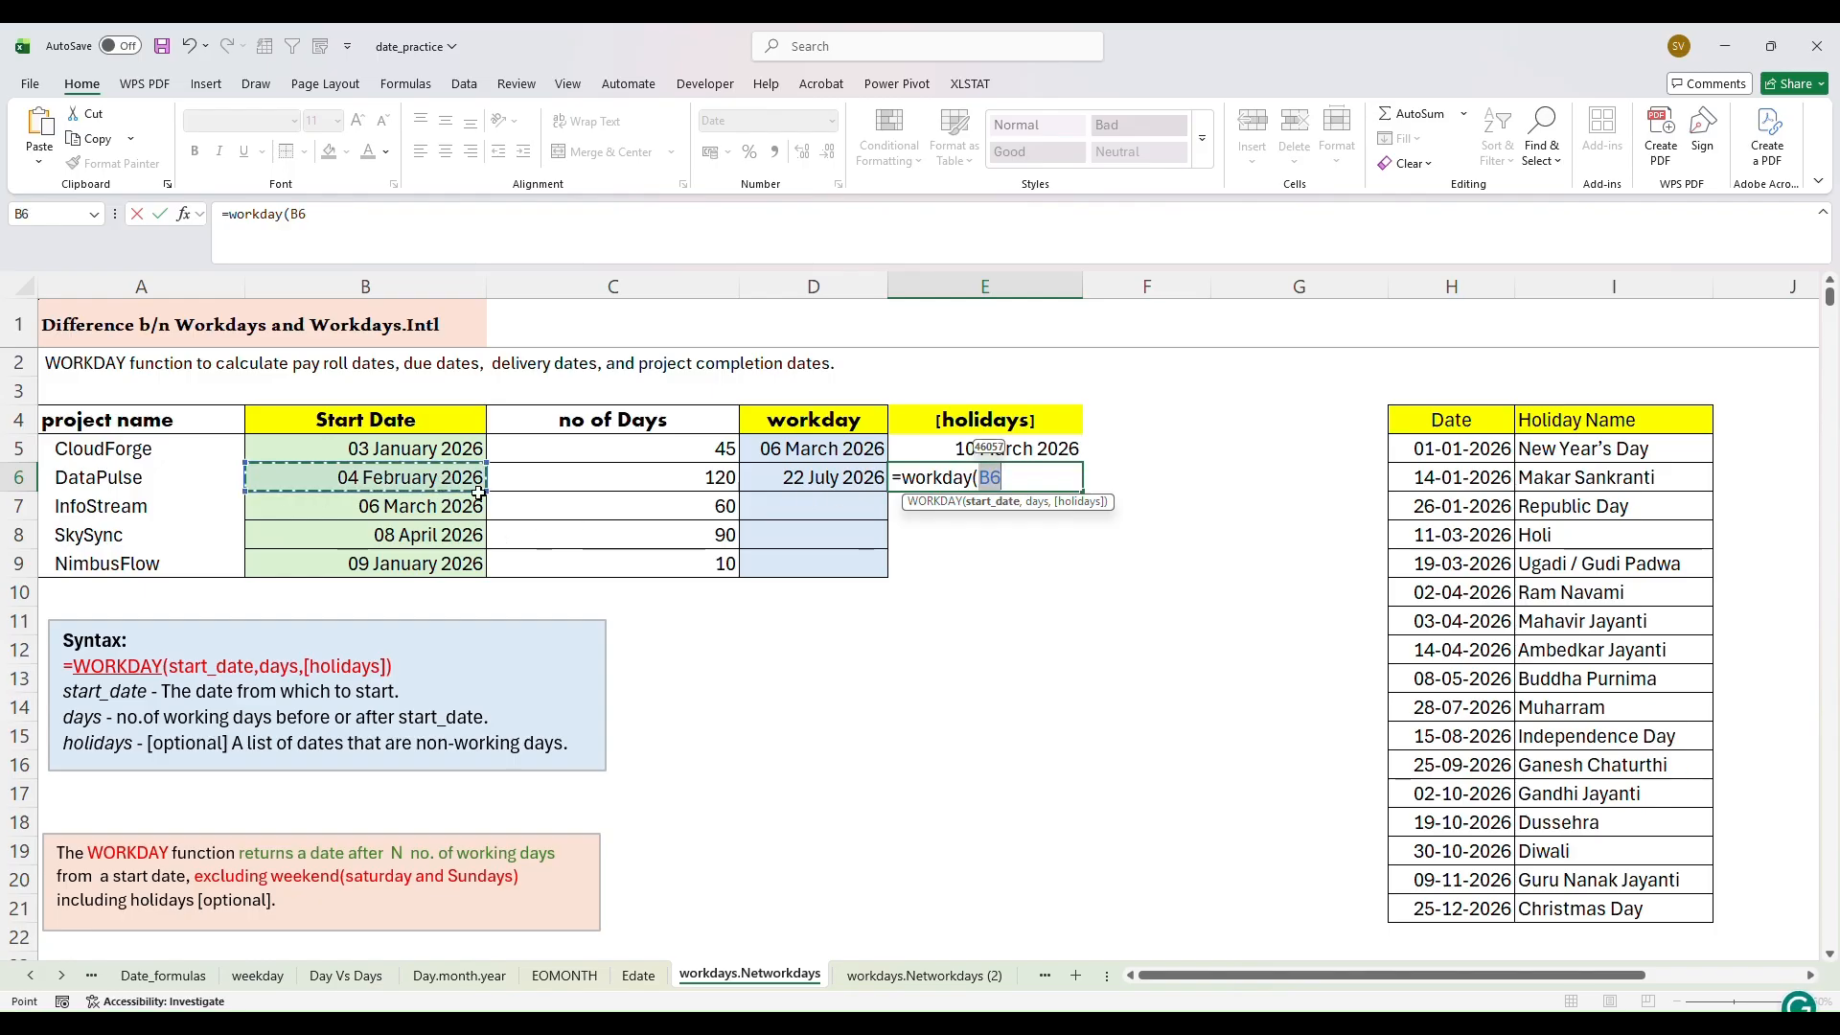
type(",")
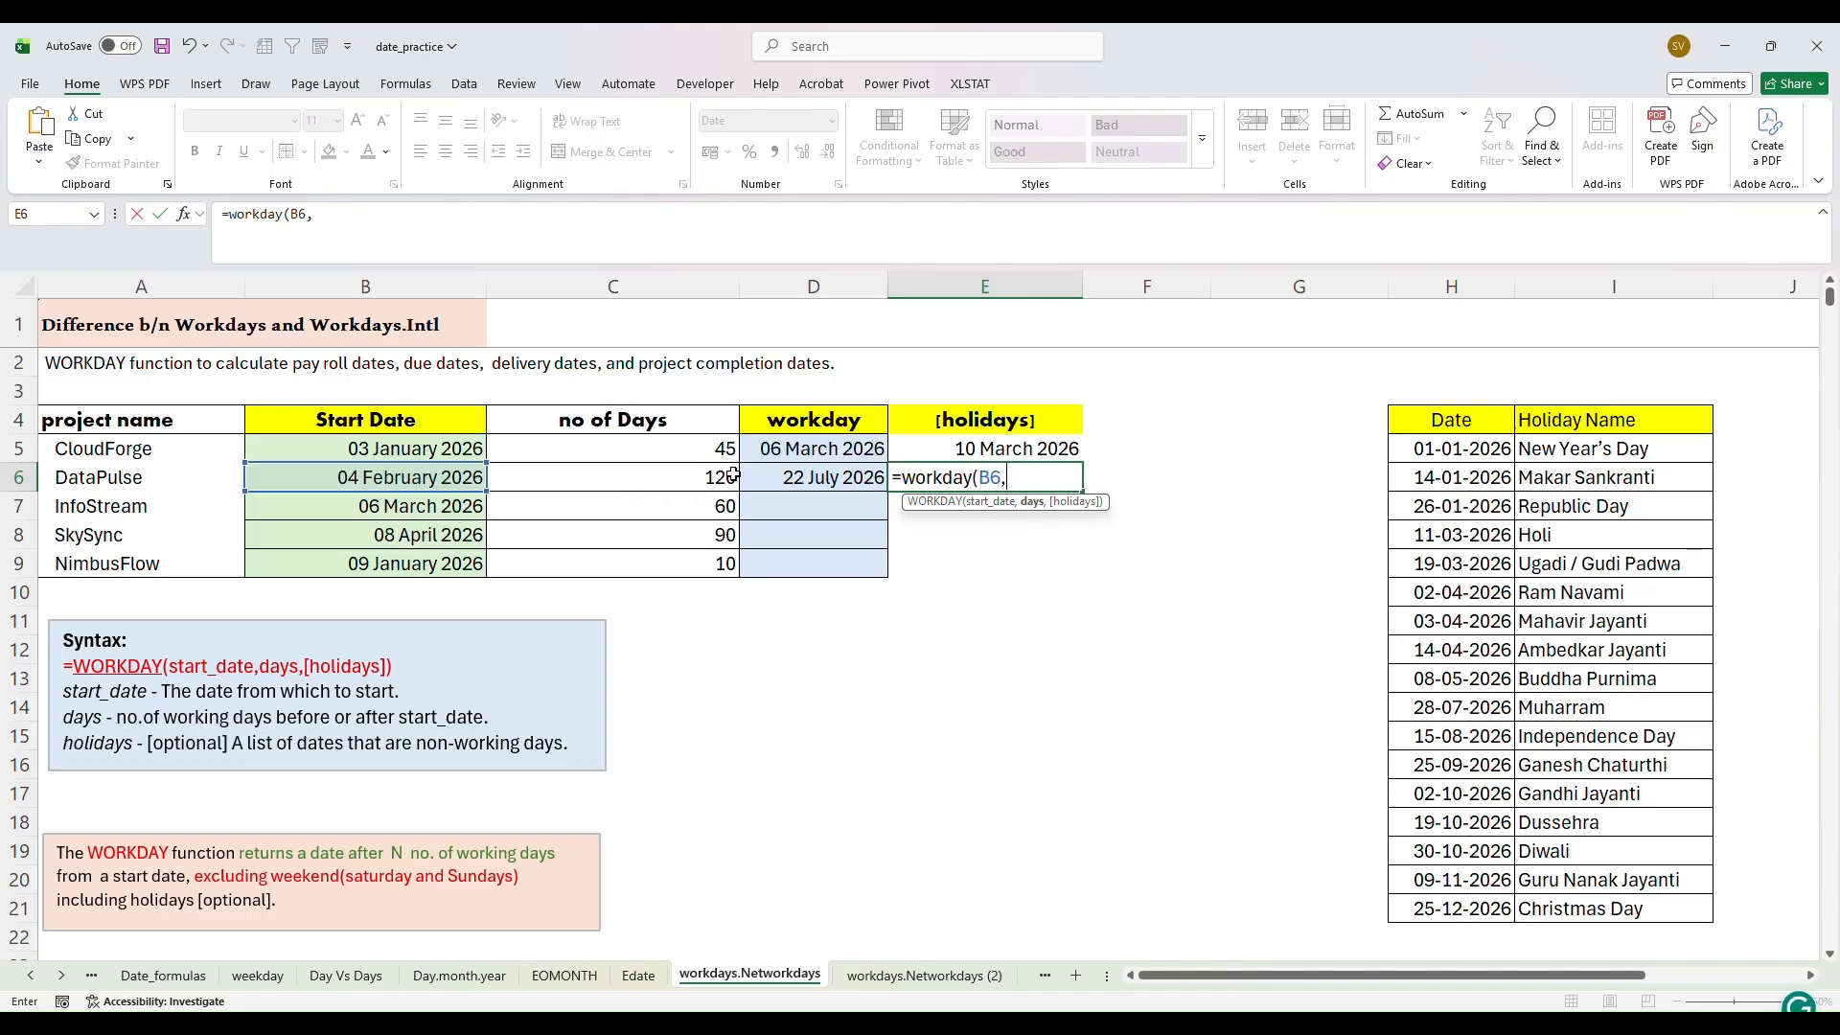
type("120")
key("Return")
Replace the typed number of days in the E6 formula with a reference to C6, followed by a comma for the holidays argument
left_click(991, 477)
double_click(992, 479)
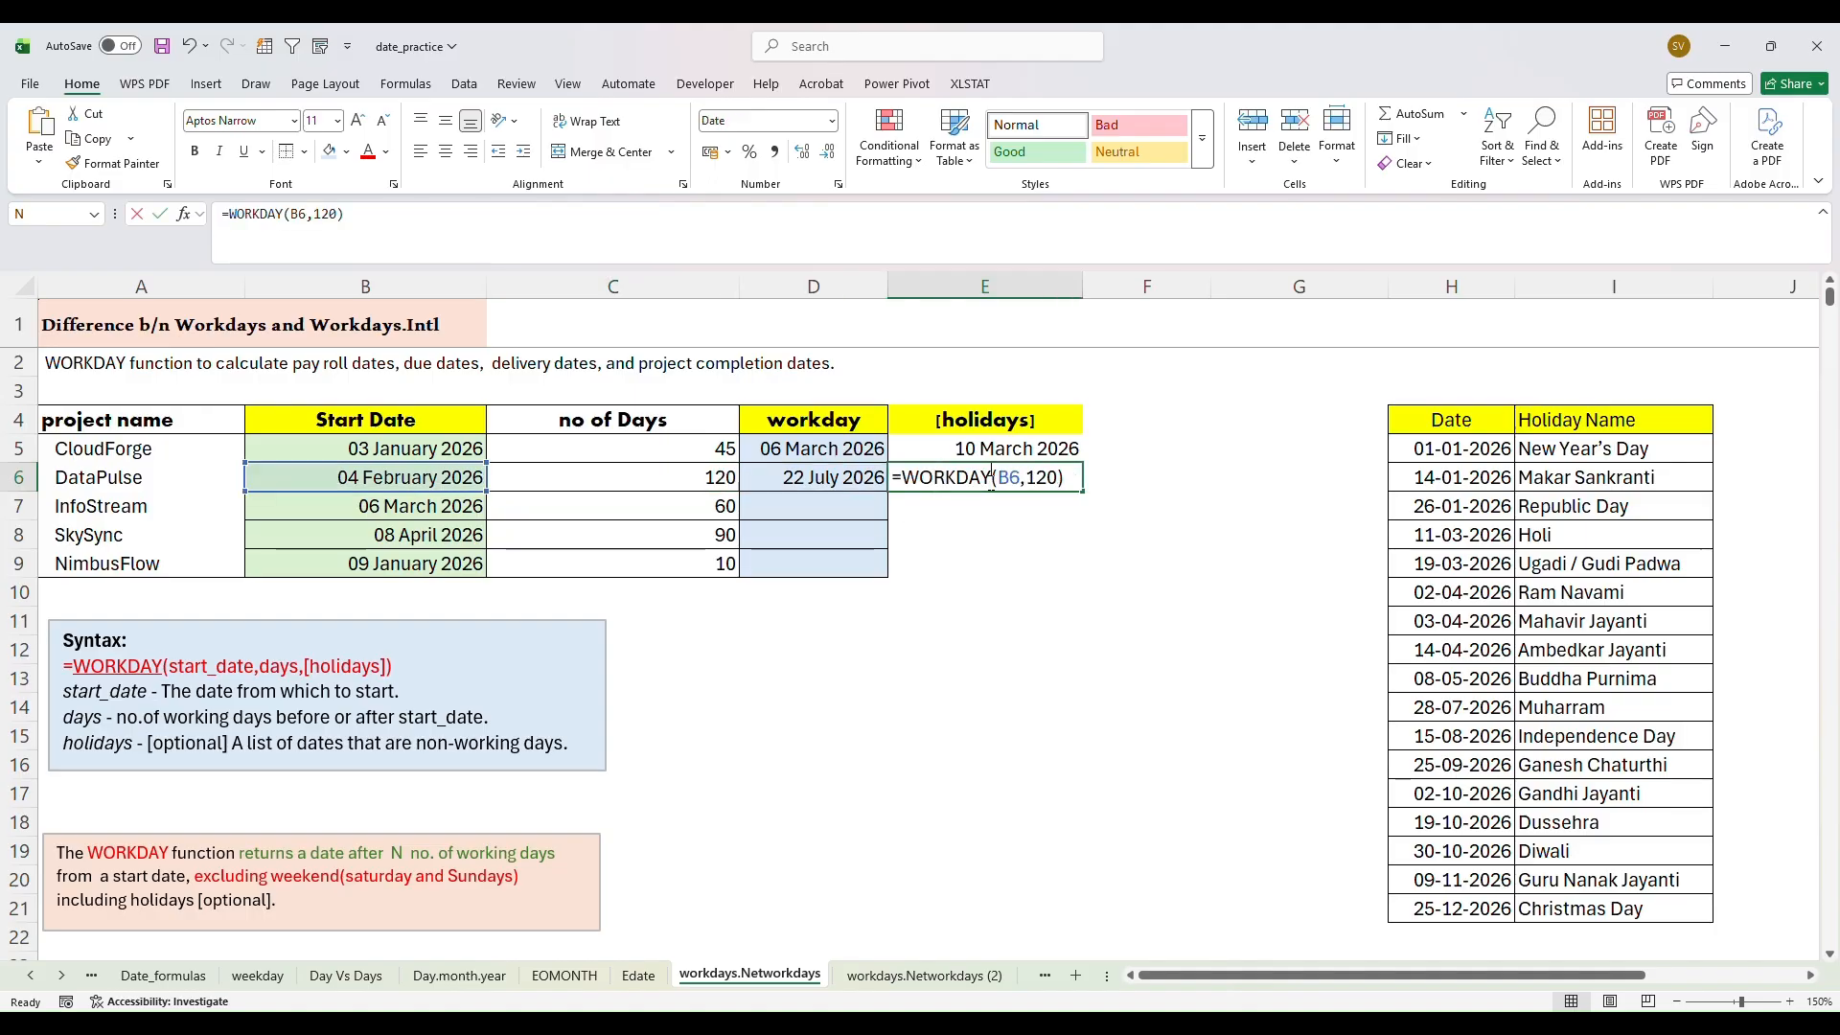
left_click(1059, 478)
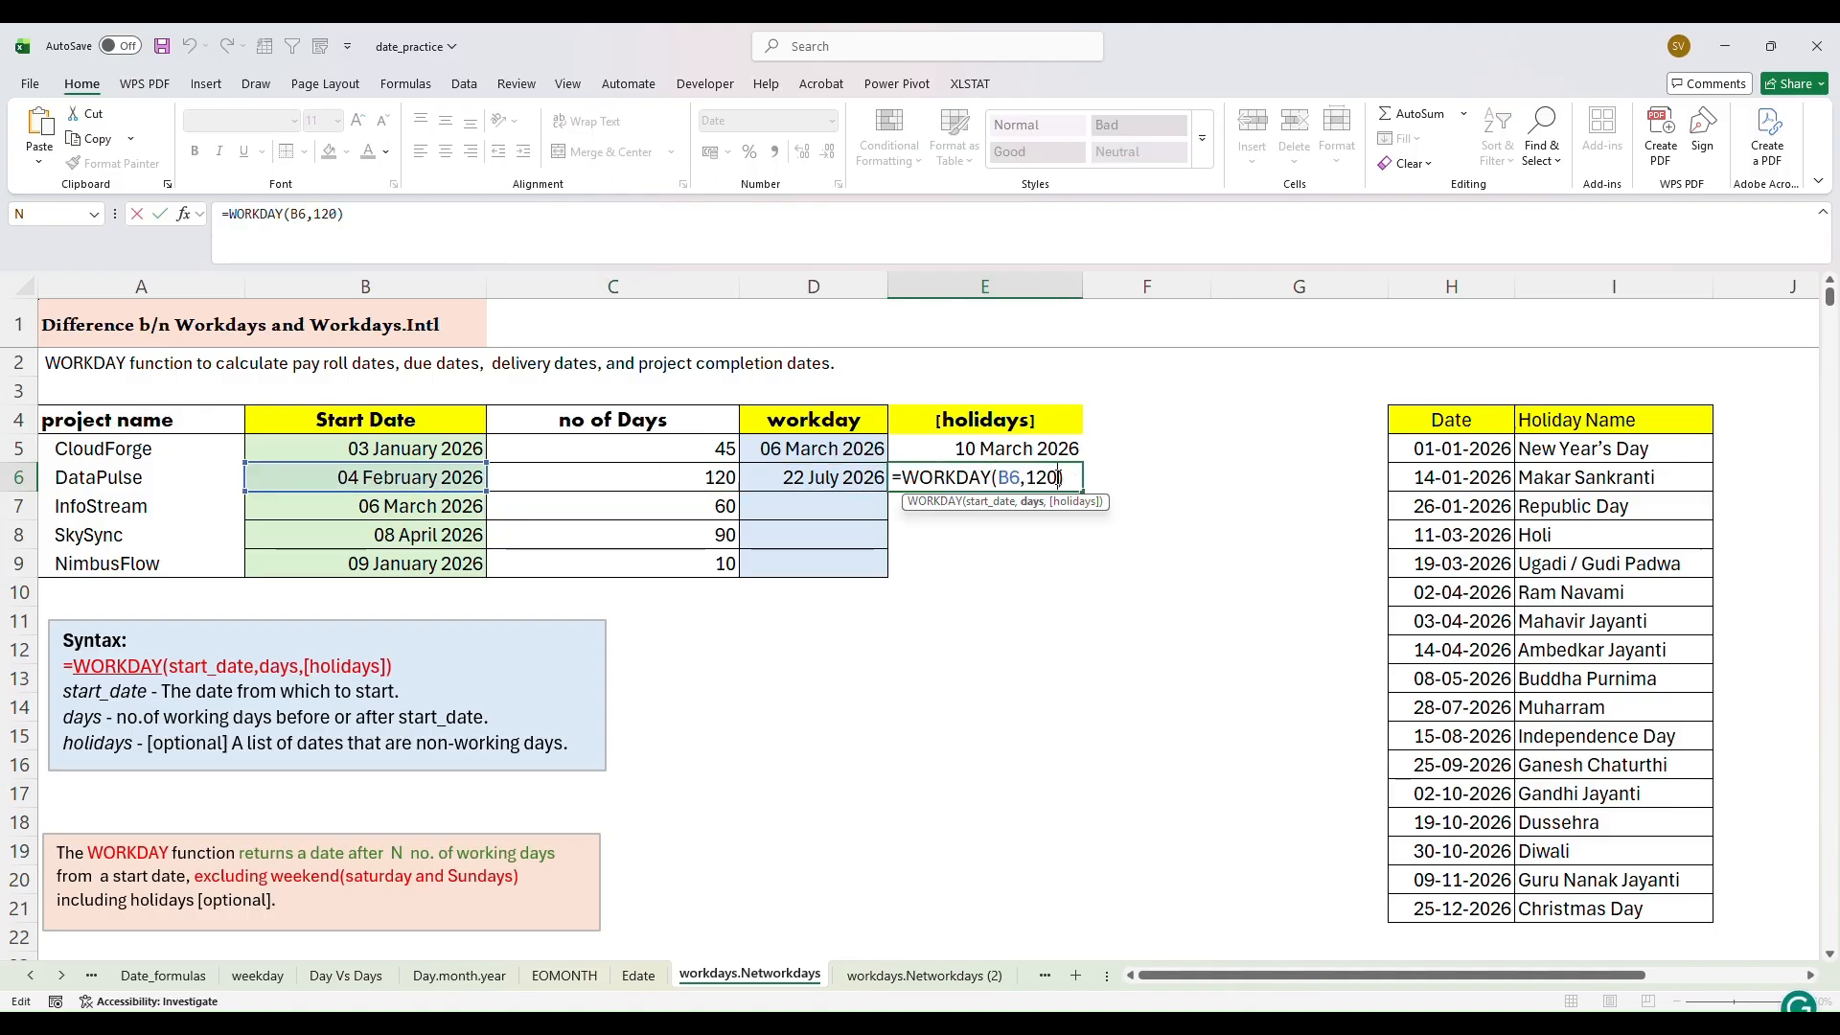
key("BackSpace")
key("BackSpace")
key("BackSpace")
left_click(714, 486)
type(",")
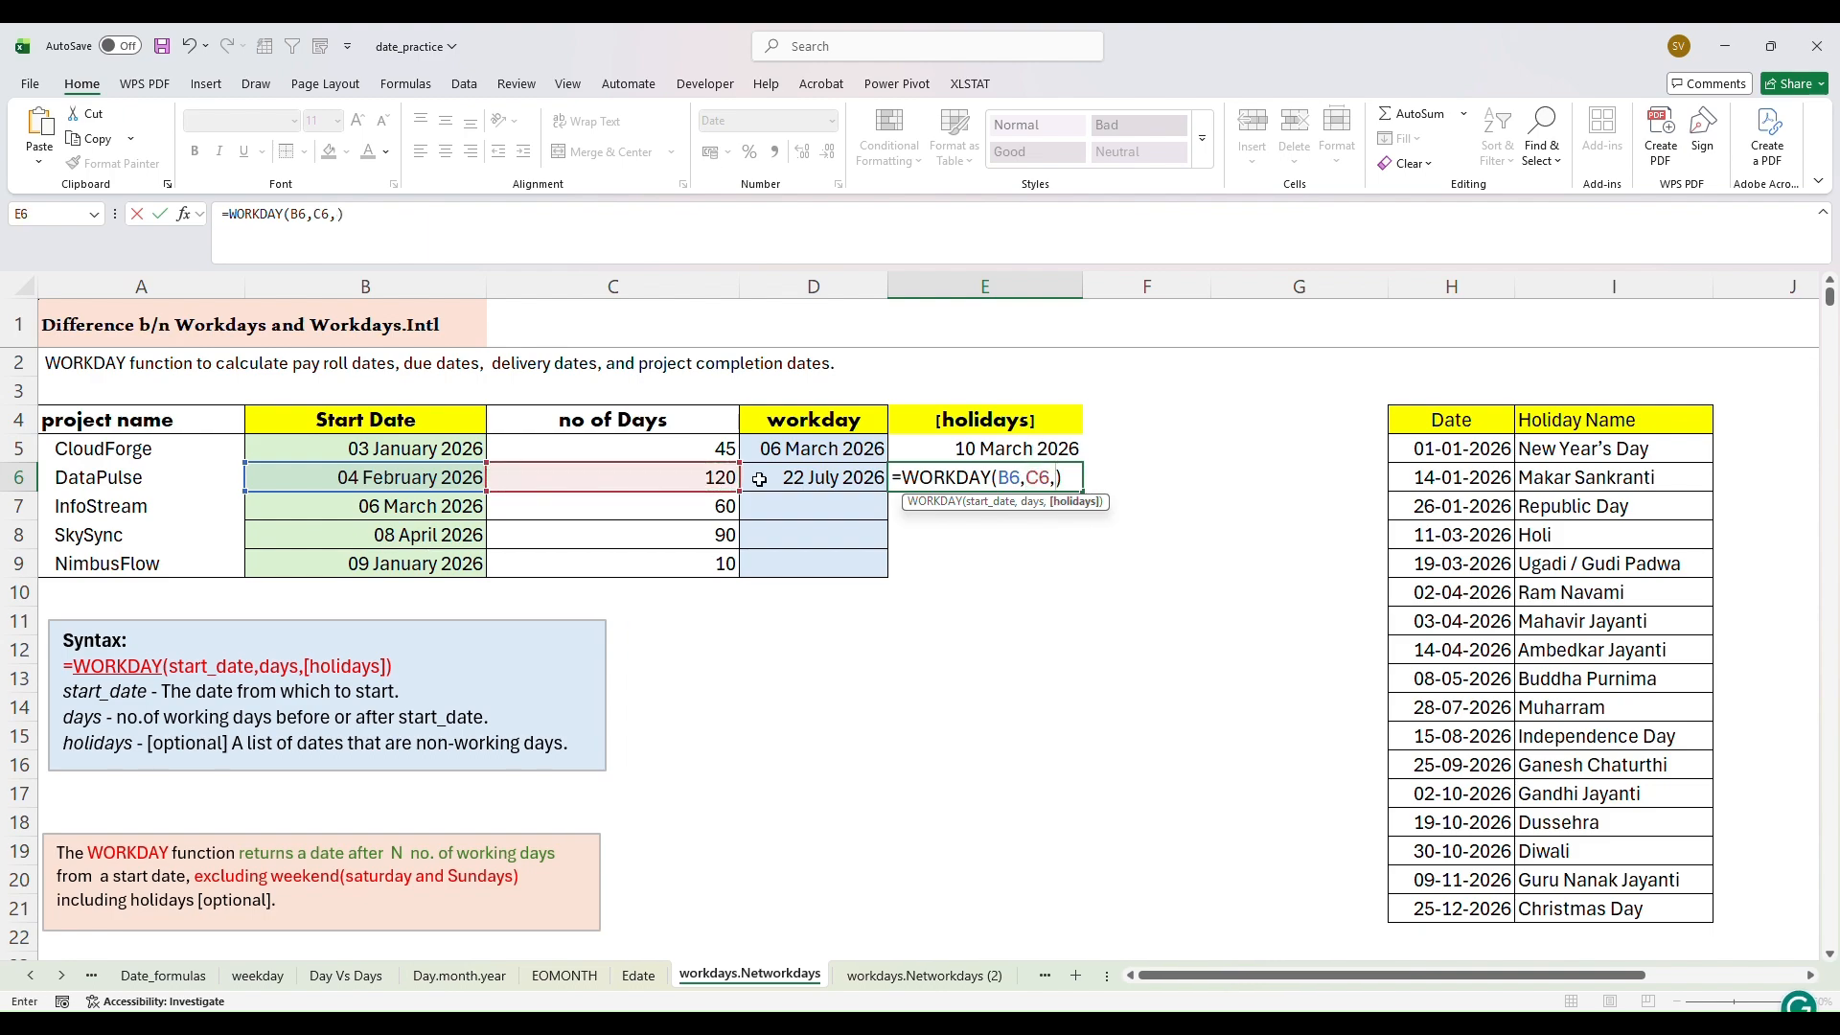
Complete the E6 formula as =WORKDAY(B6,C6,H5:H21) with the holiday dates, and compare its result with D6
left_click(1071, 479)
key("BackSpace")
left_click_drag(1436, 449, 1457, 905)
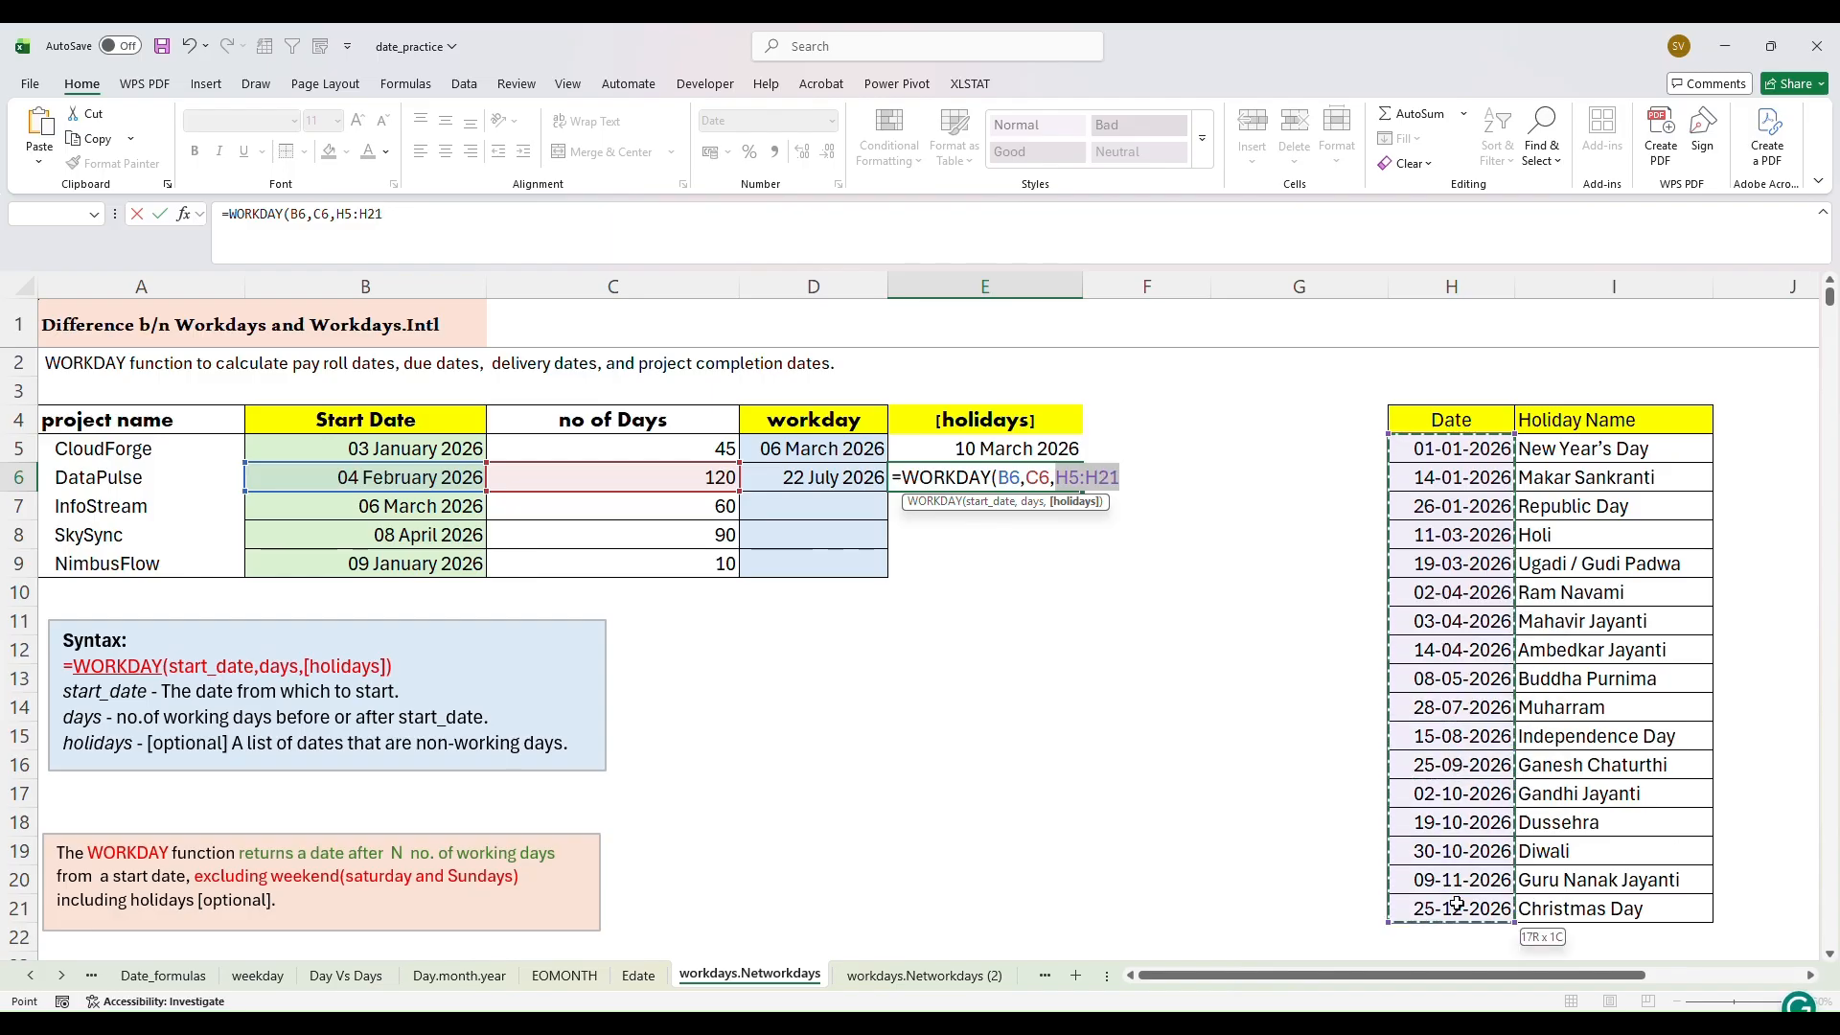
left_click(1140, 477)
type(")")
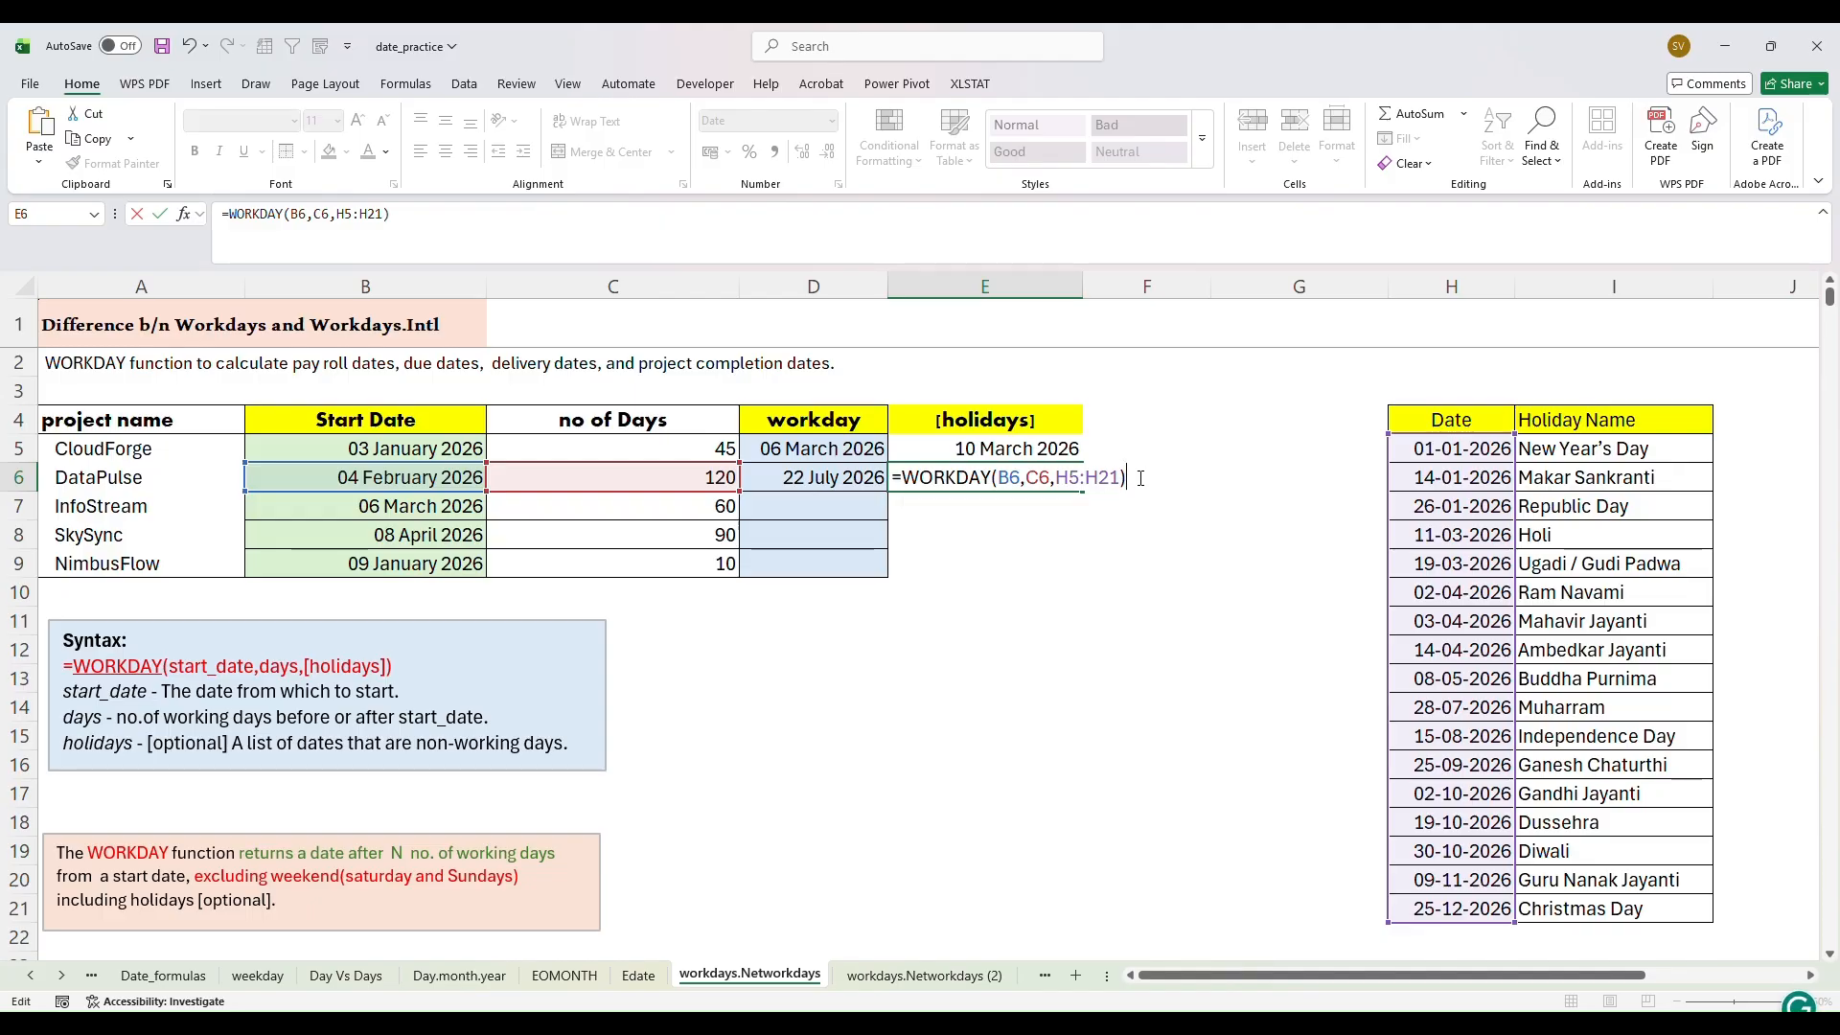
key("Return")
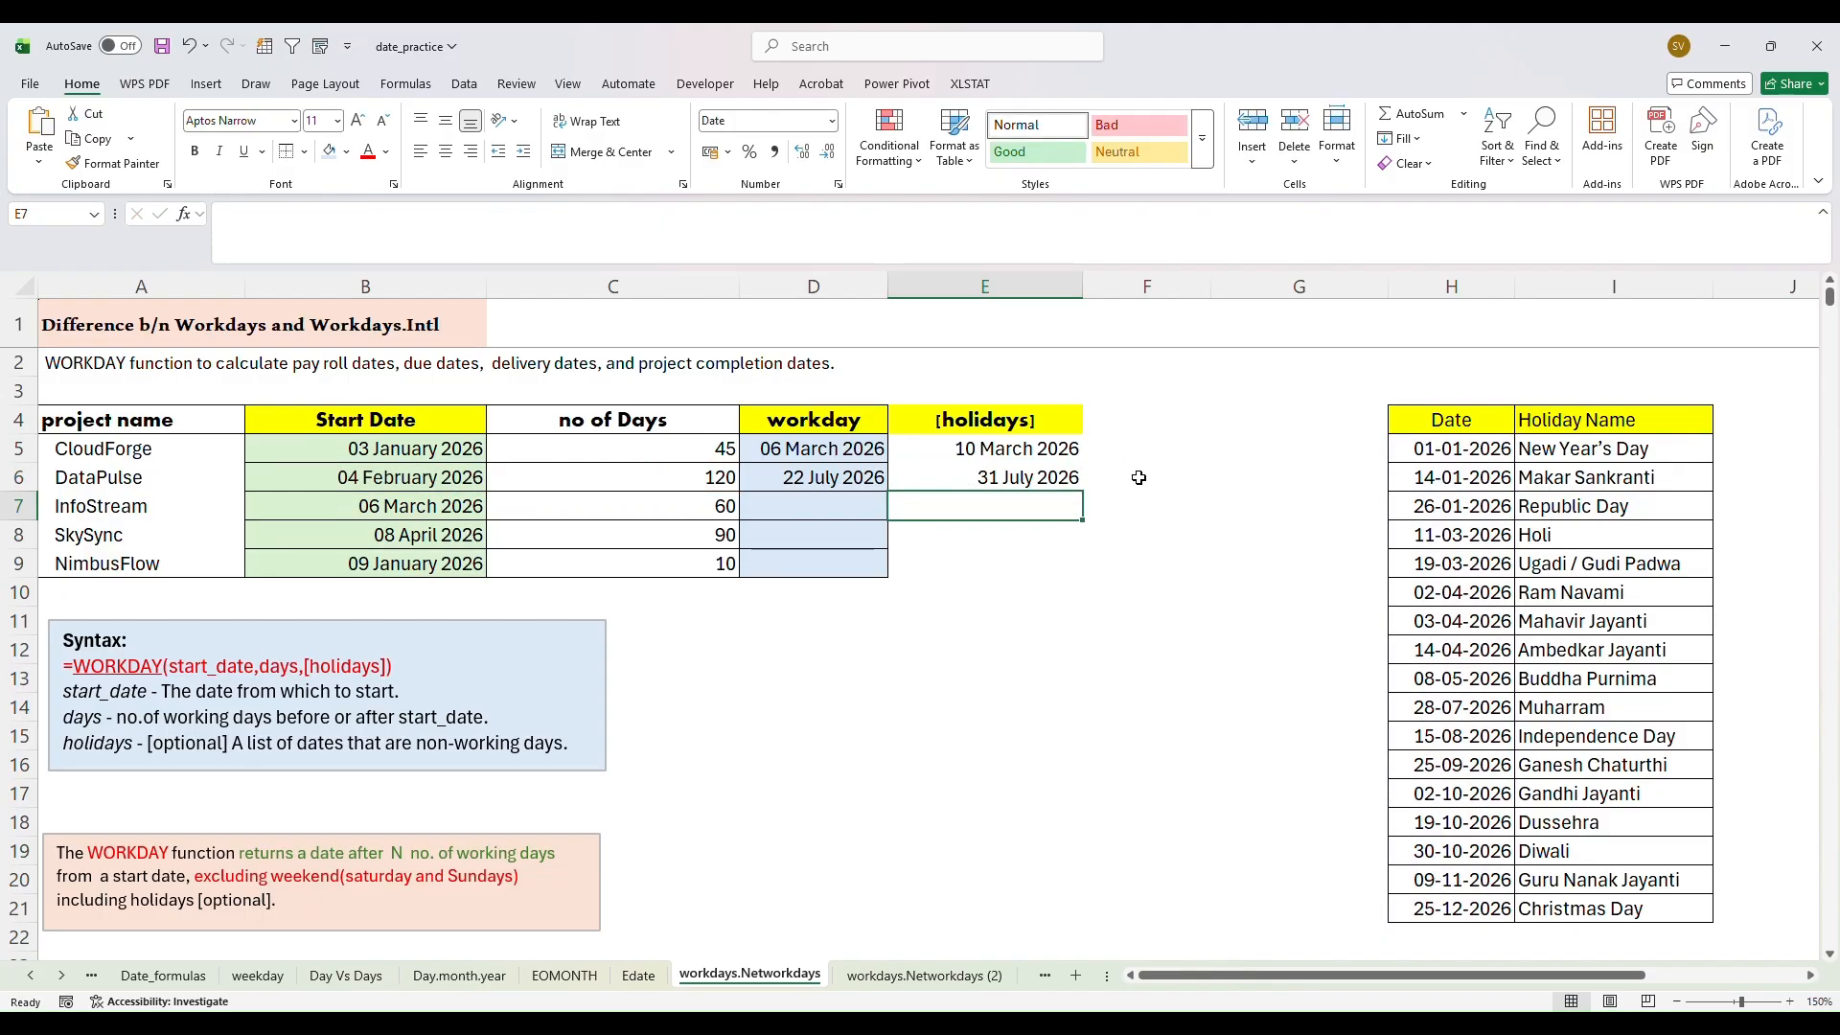
left_click(984, 481)
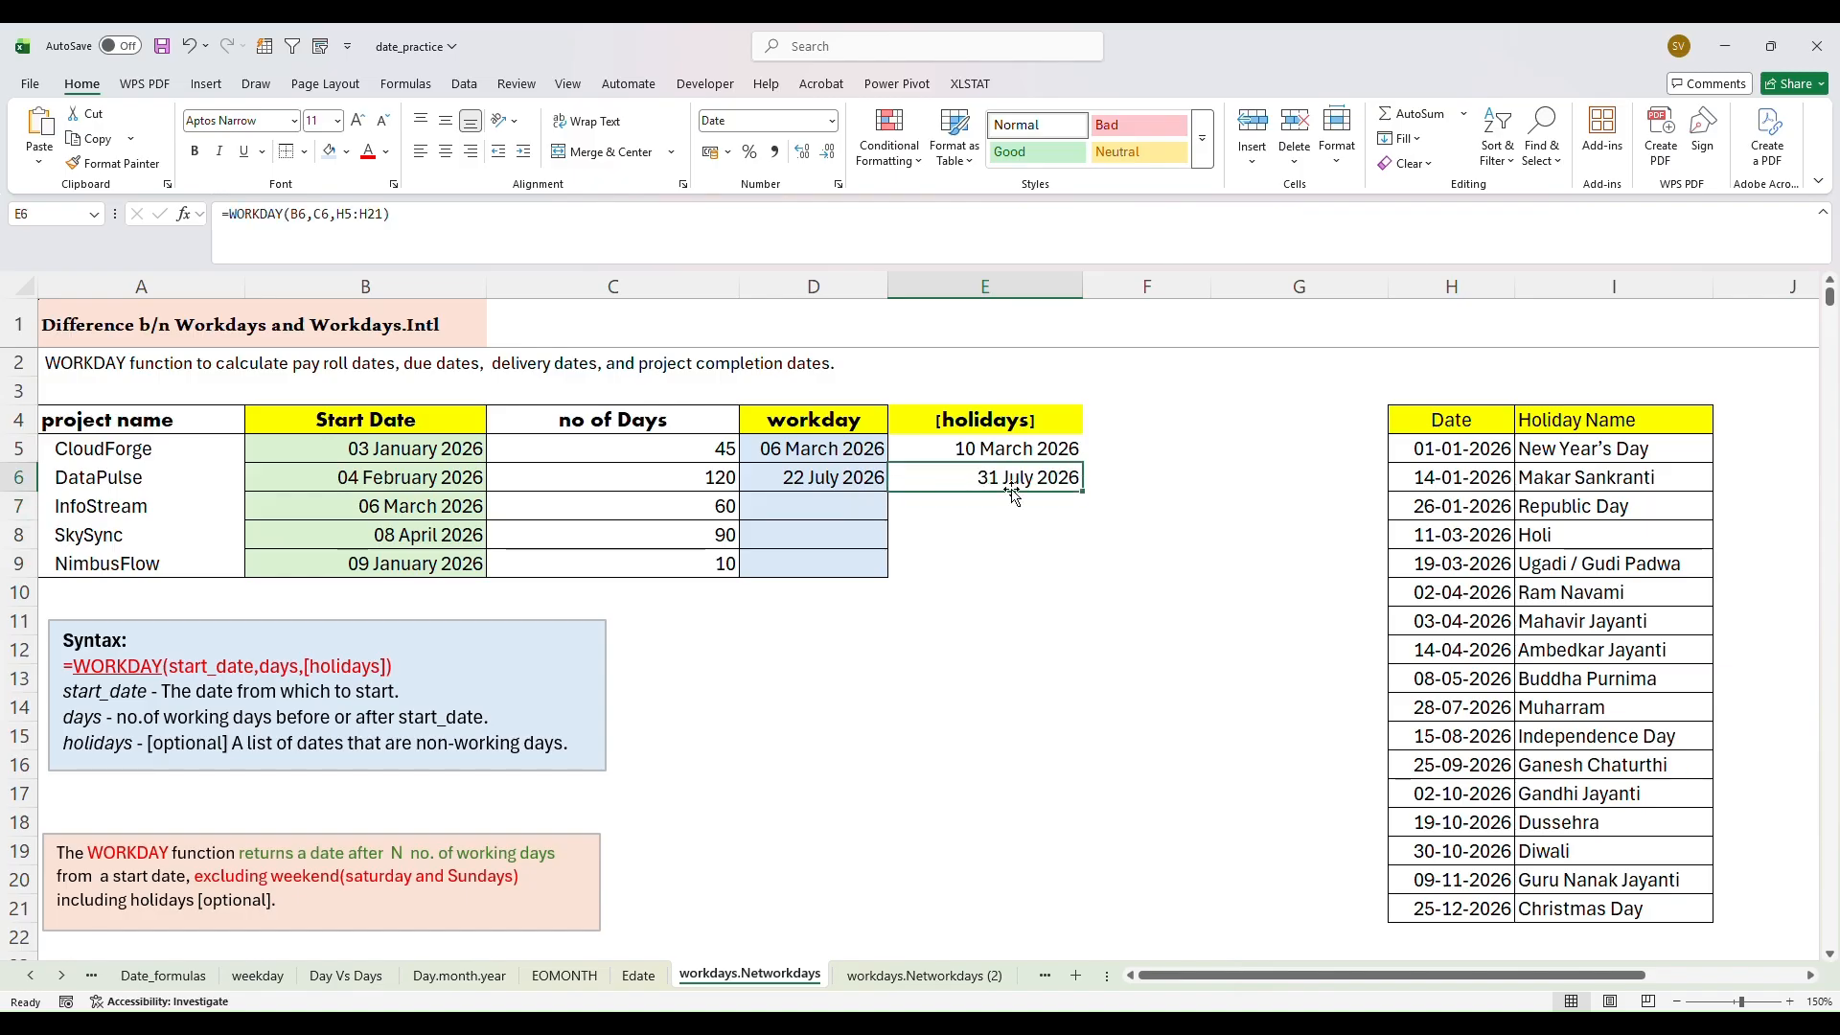
left_click(801, 481)
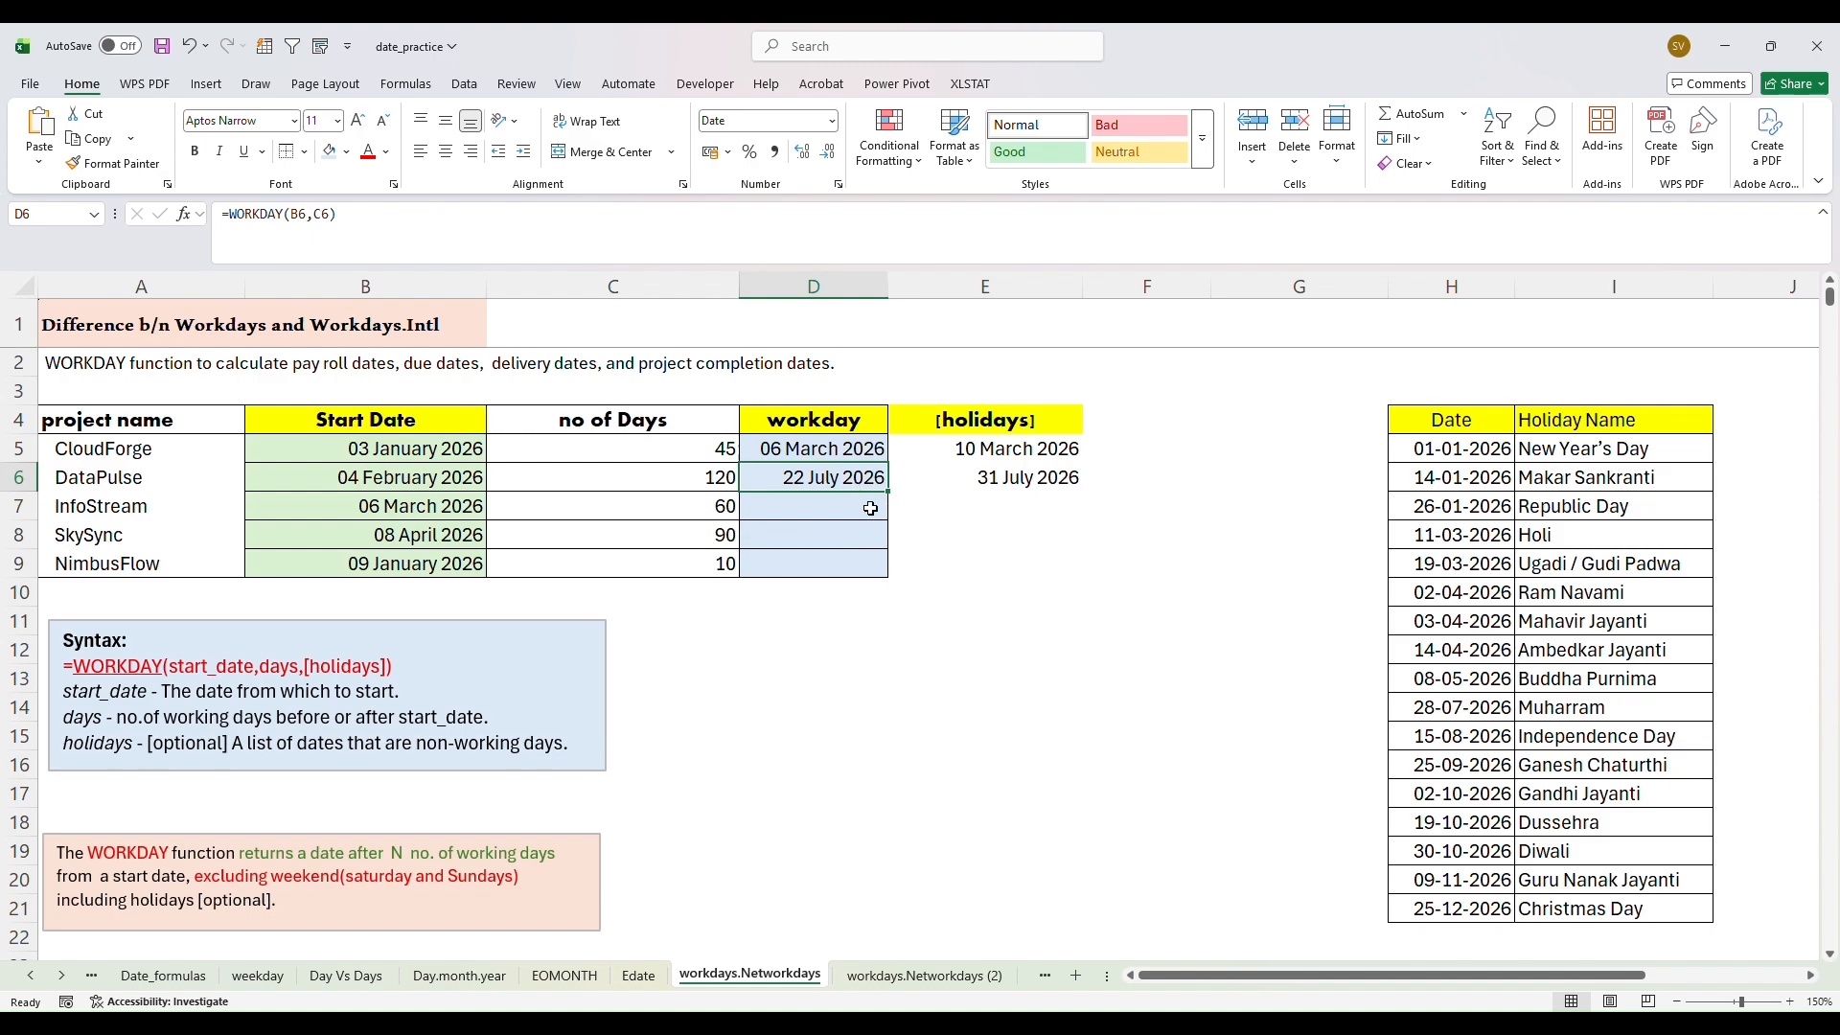
Fill the D5 and E5 WORKDAY formulas down their columns through row 9
left_click(868, 447)
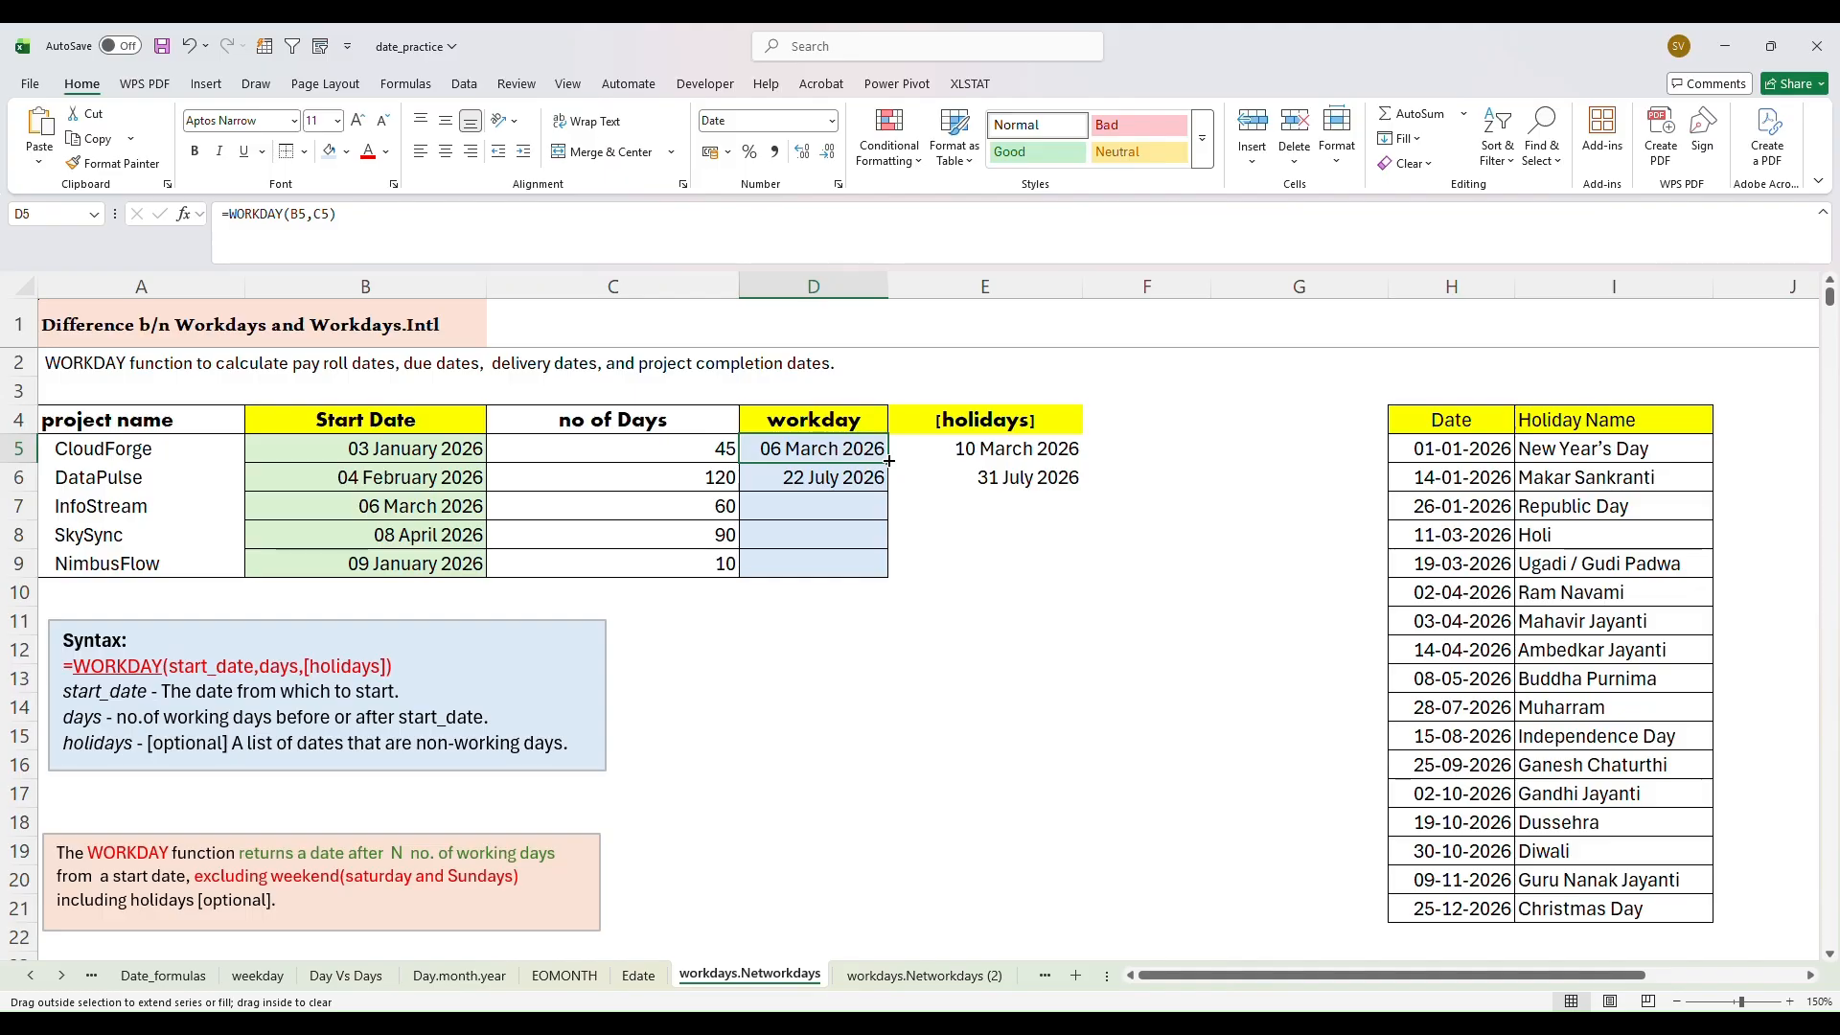
left_click_drag(889, 461, 889, 575)
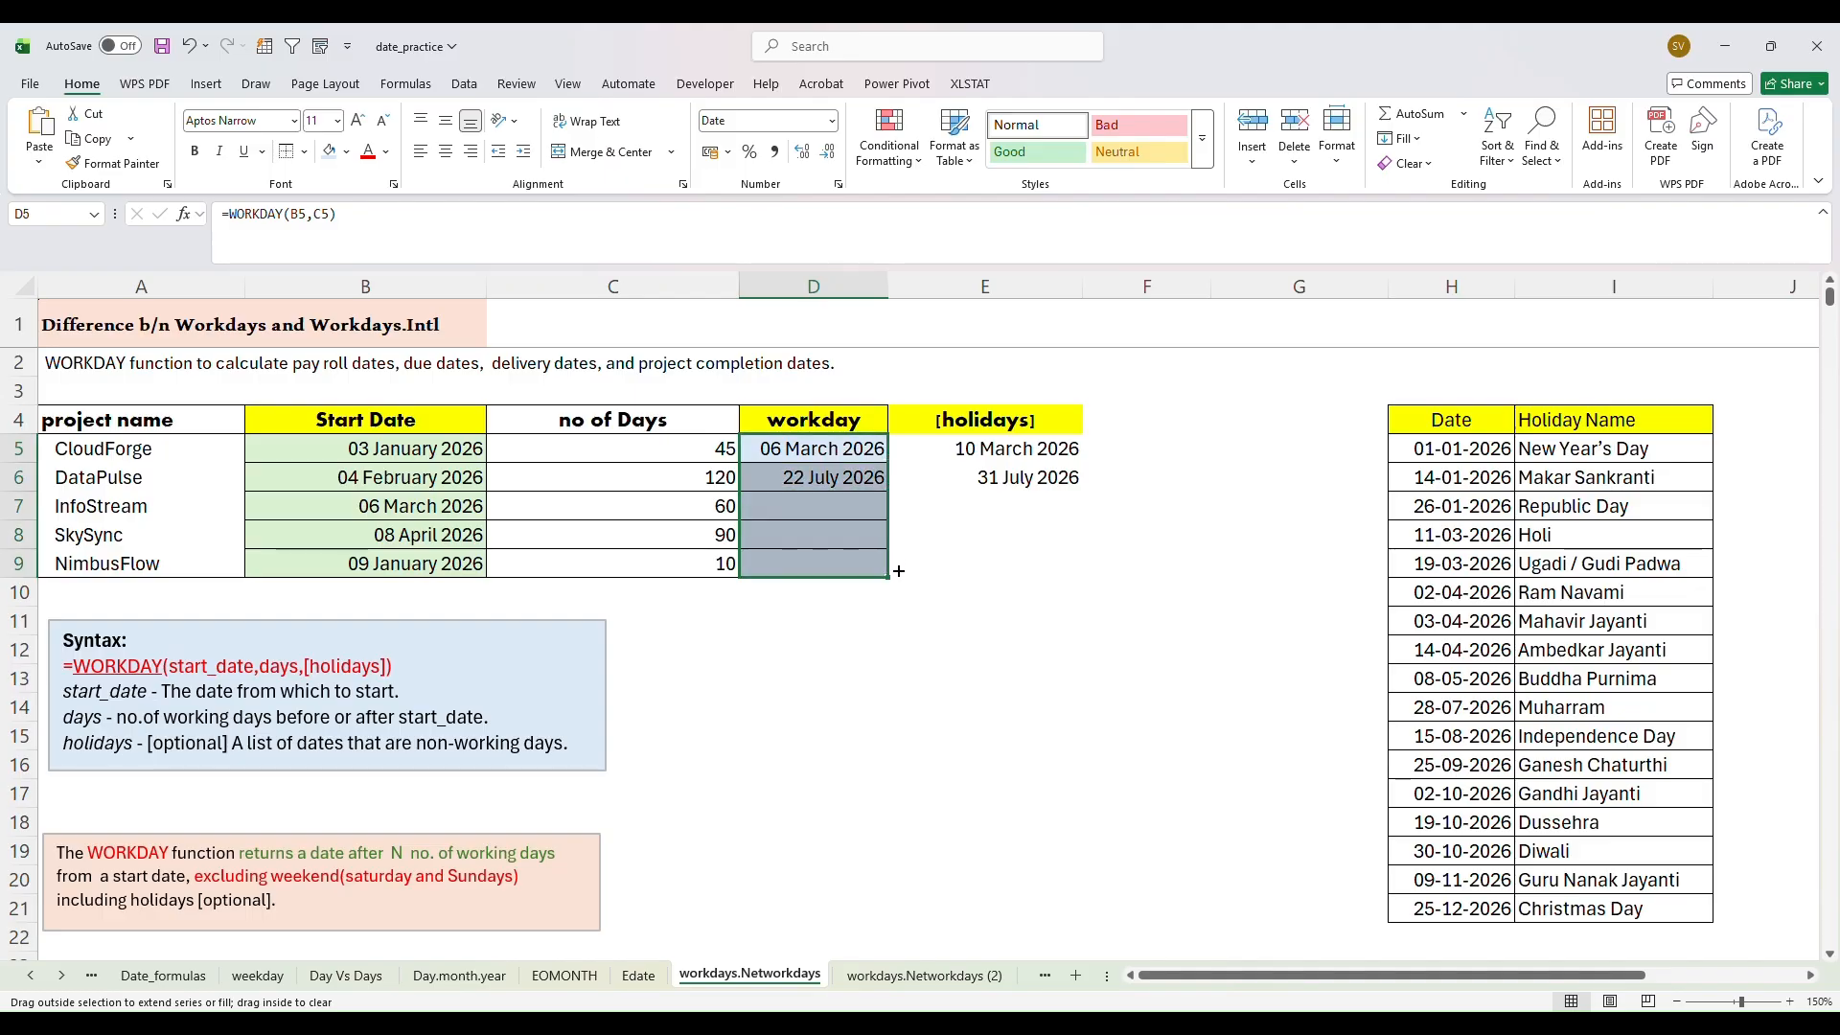
left_click(1013, 446)
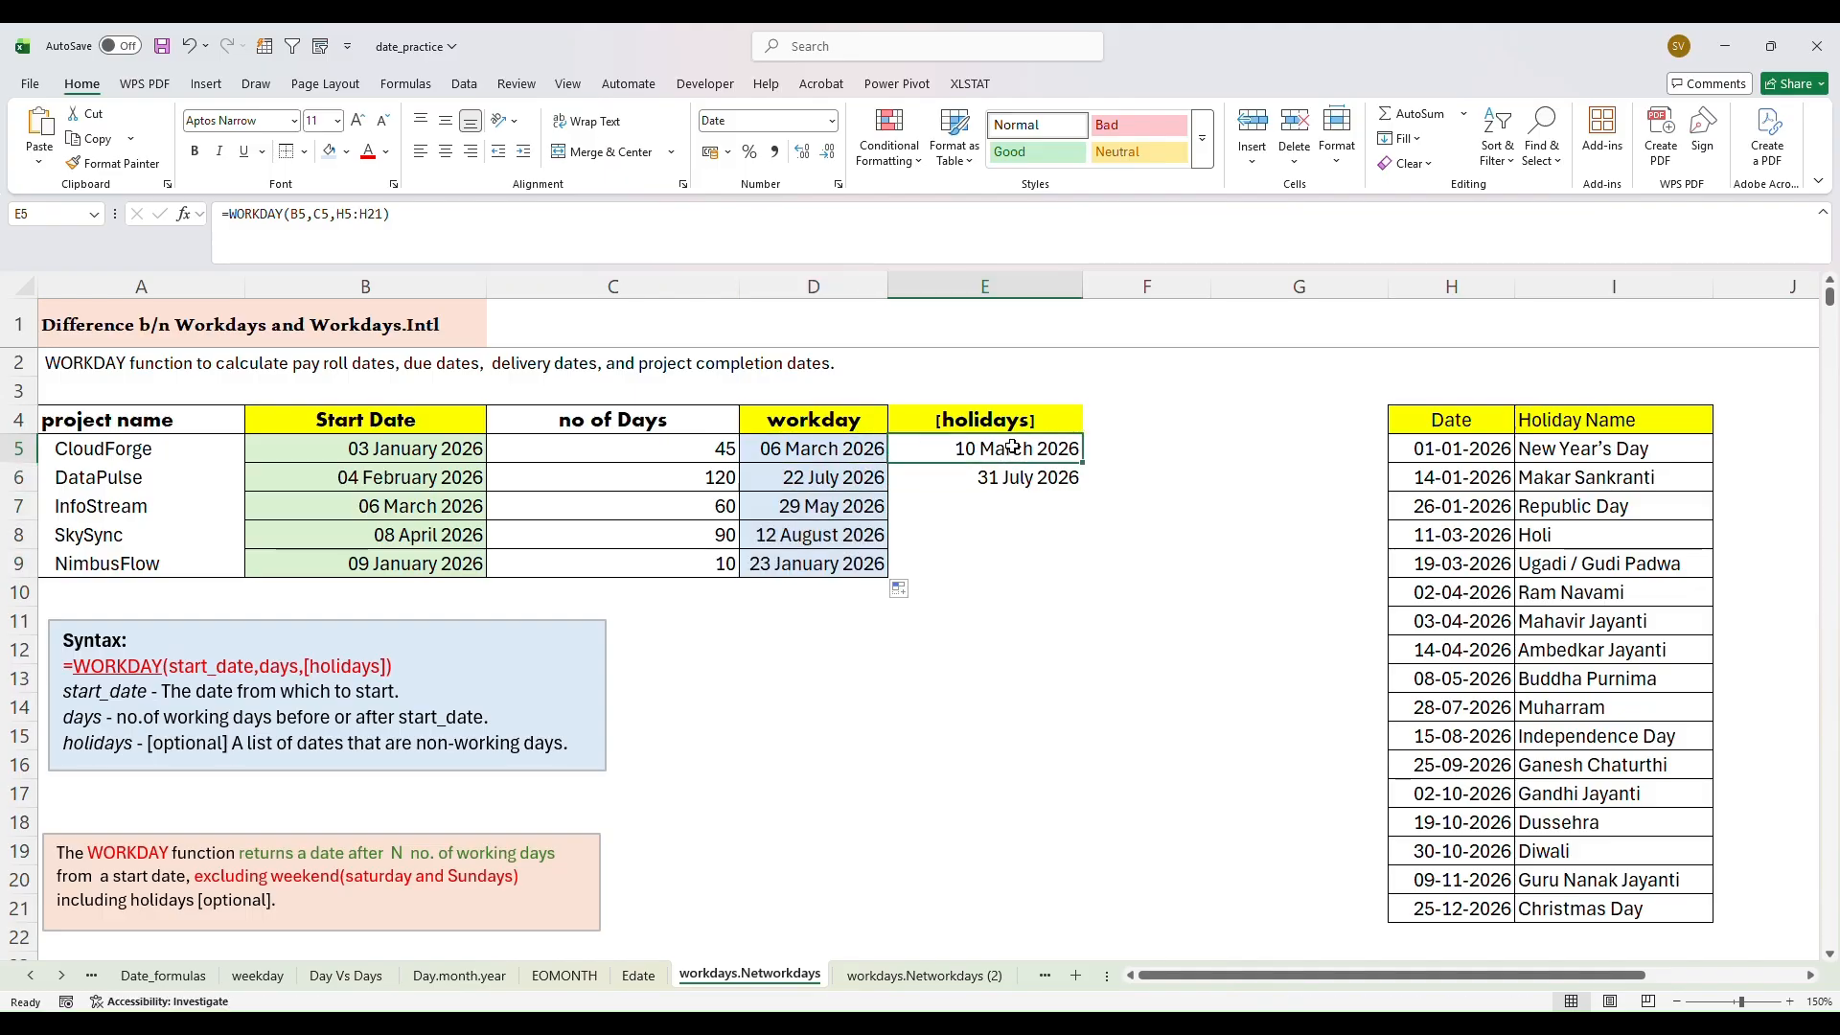
left_click_drag(1083, 462, 1088, 577)
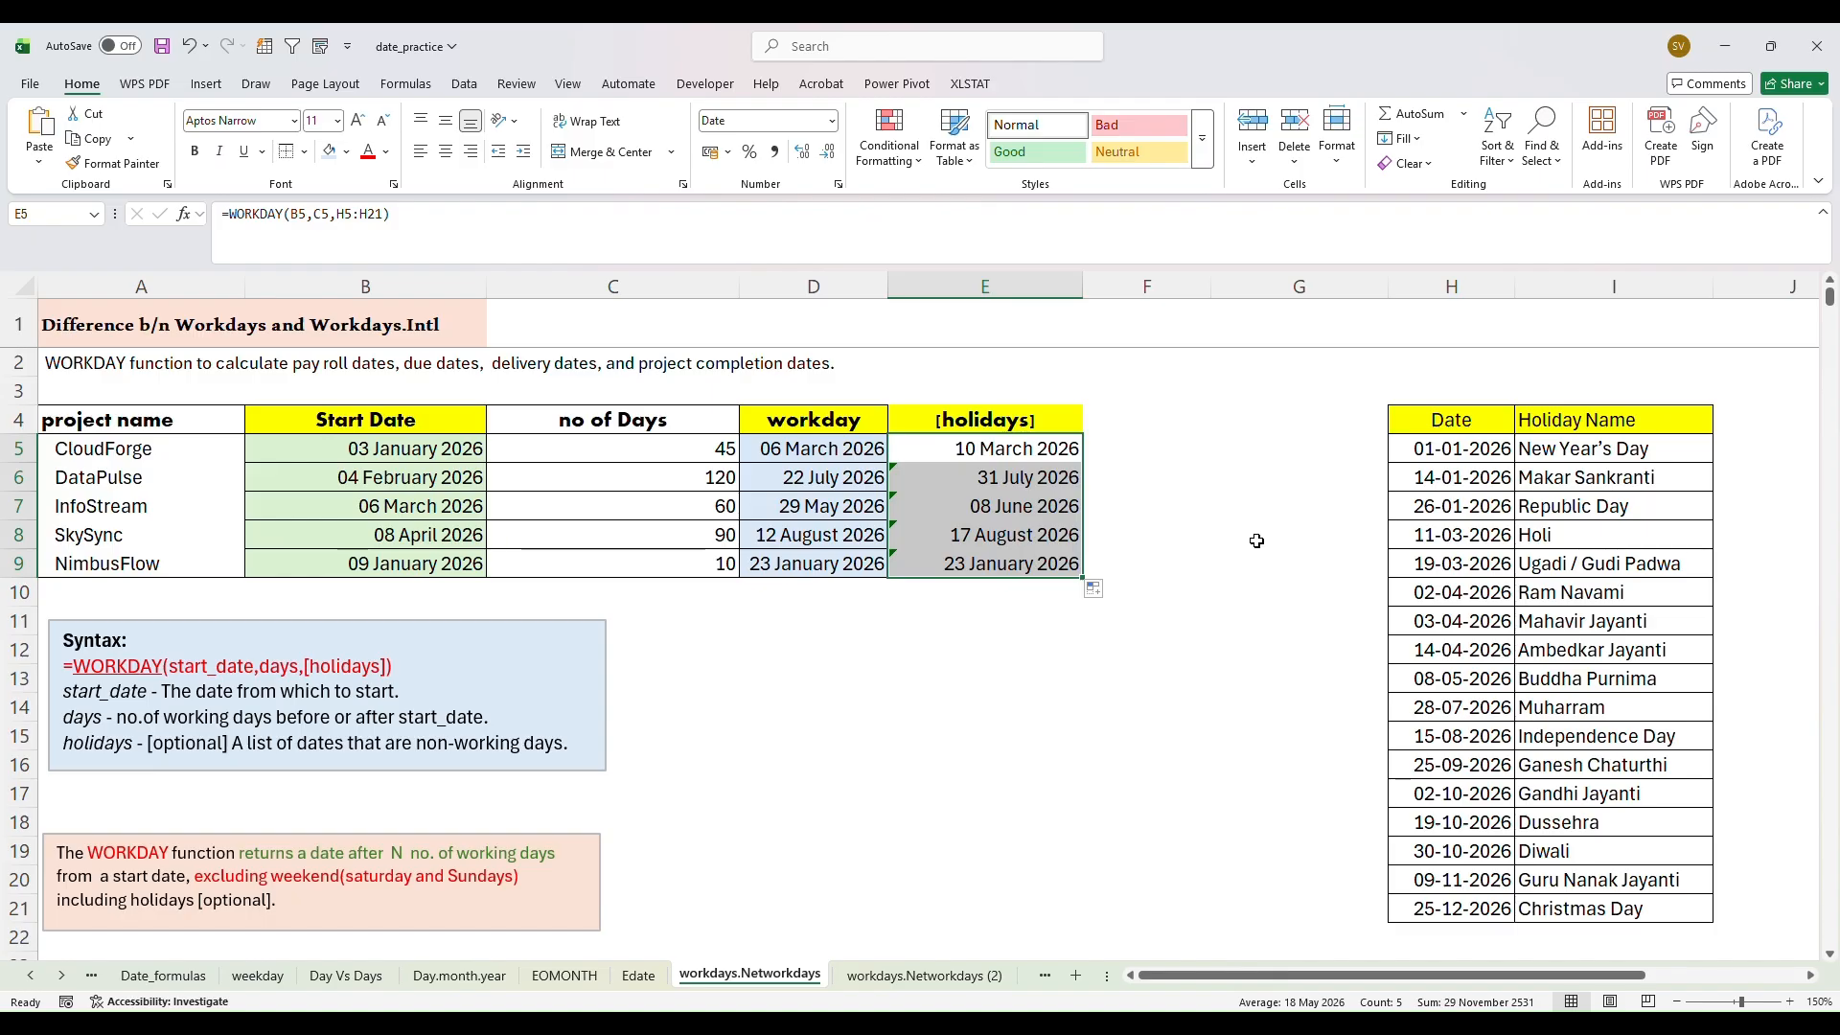
Examine the WORKDAY.INTL formula in G31 and match its weekend argument 11 to the "Sunday only" entry in row 38
left_click_drag(1829, 298, 1831, 318)
double_click(1286, 617)
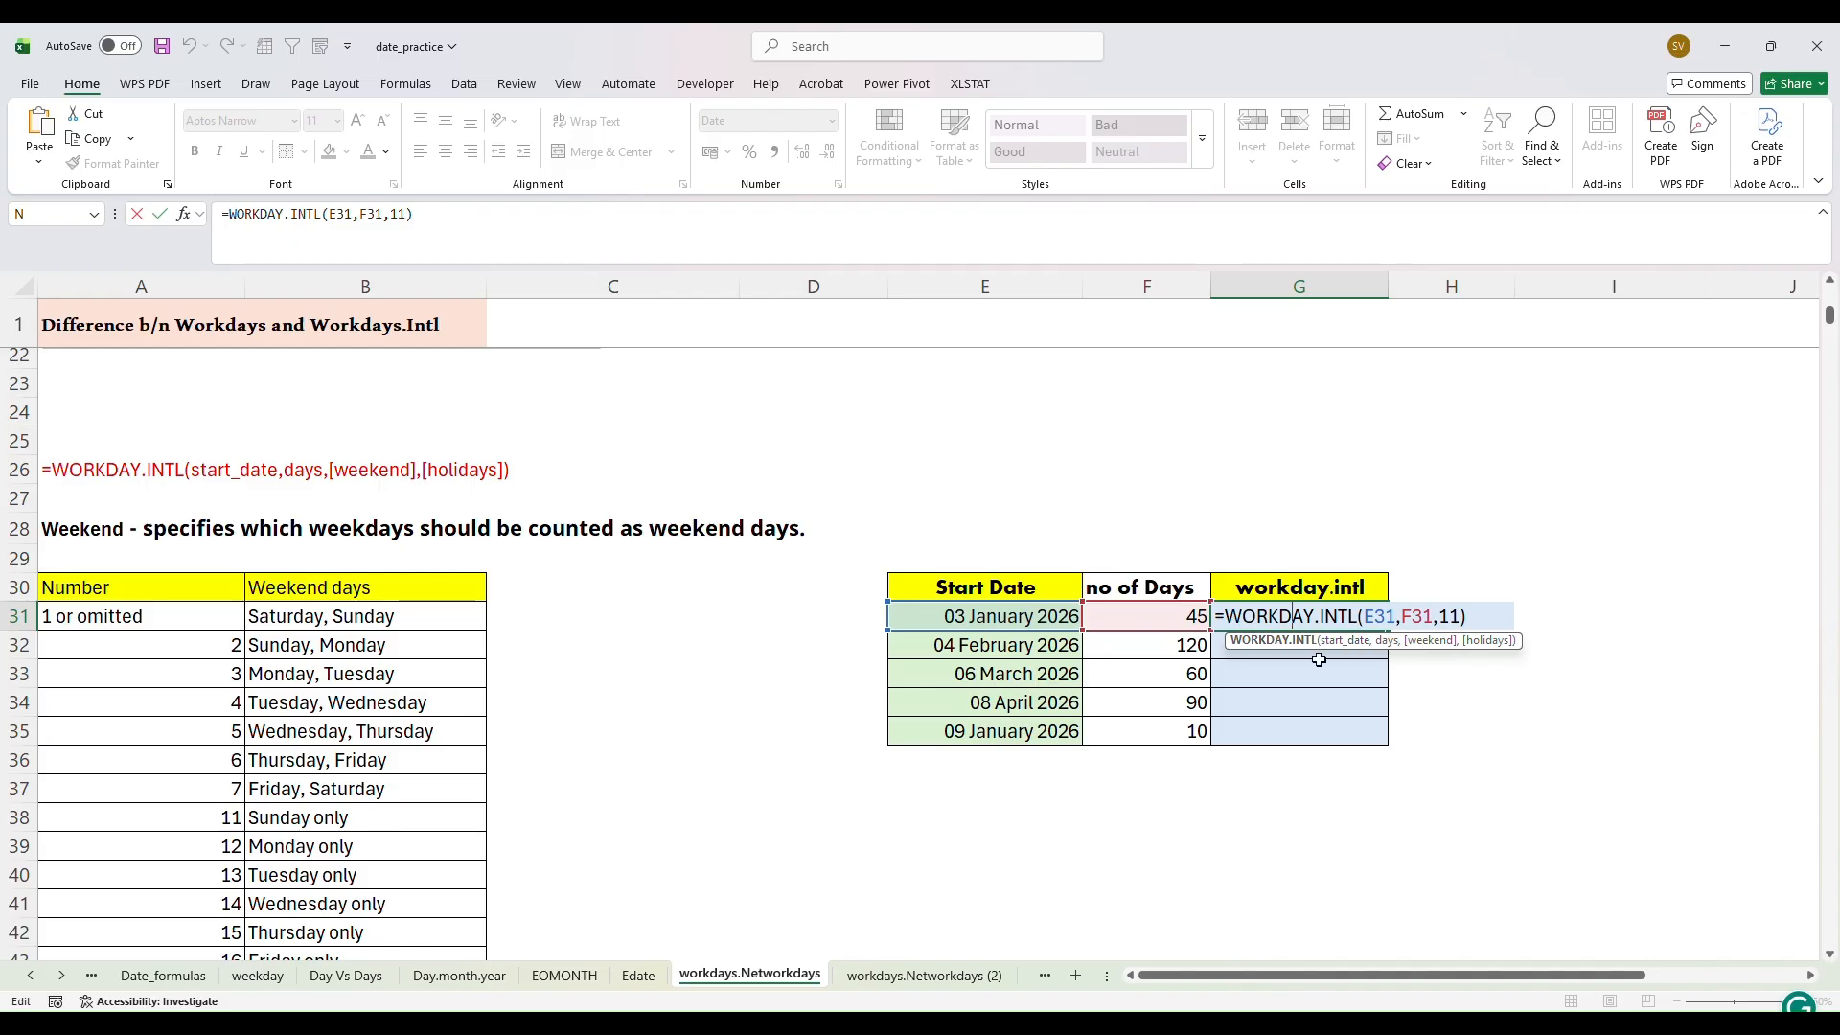
left_click(232, 823)
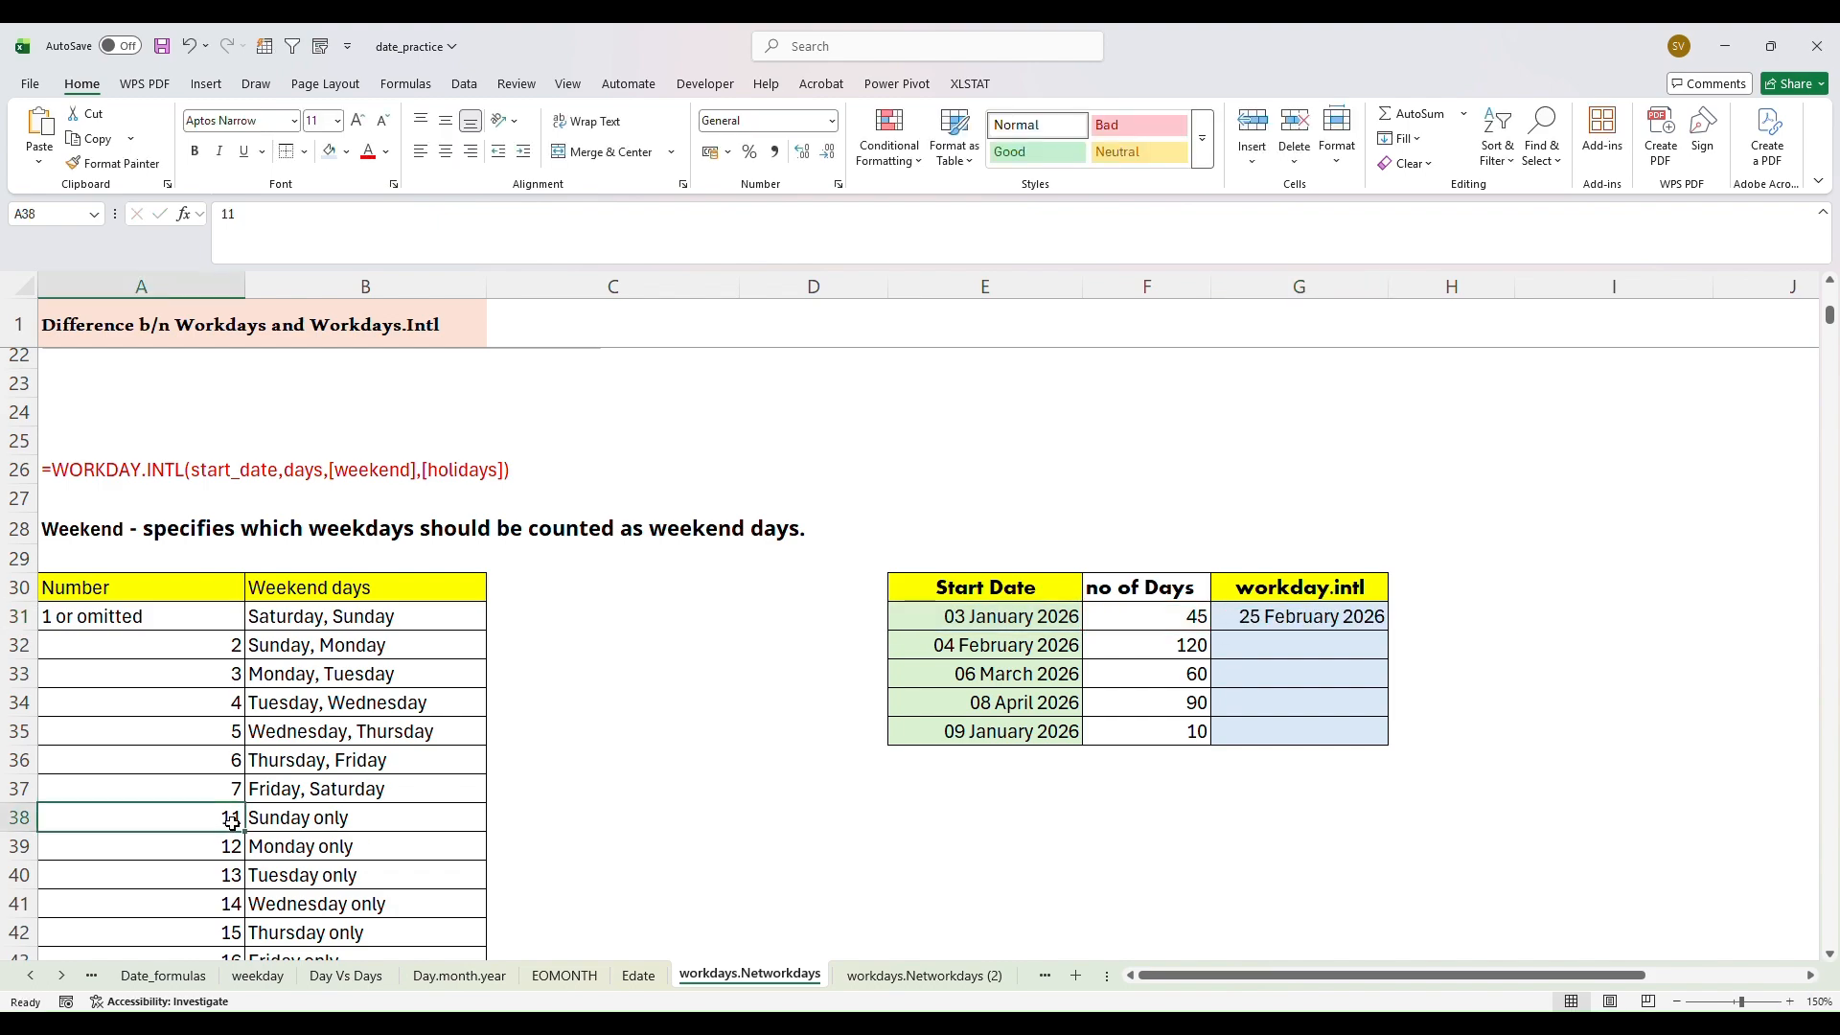
left_click(303, 822)
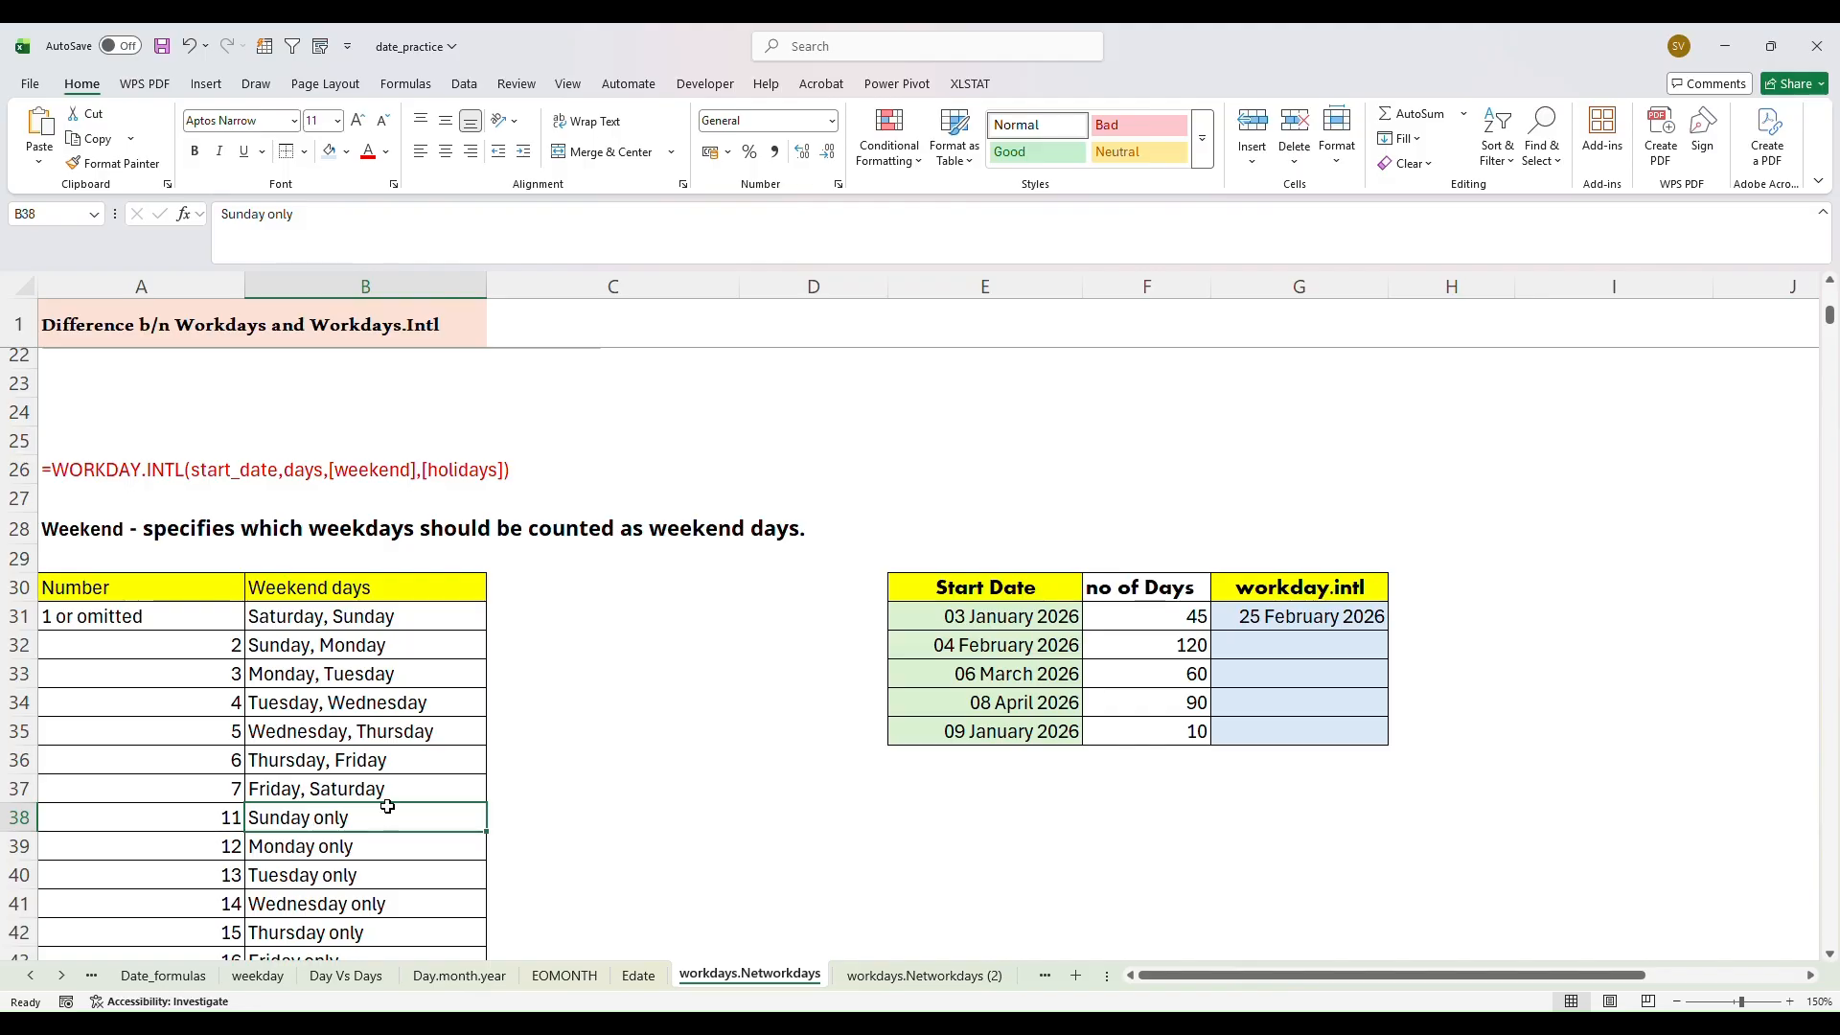
Review the start date, days and weekend arguments of the WORKDAY.INTL formula in G31
left_click(1339, 616)
double_click(1339, 616)
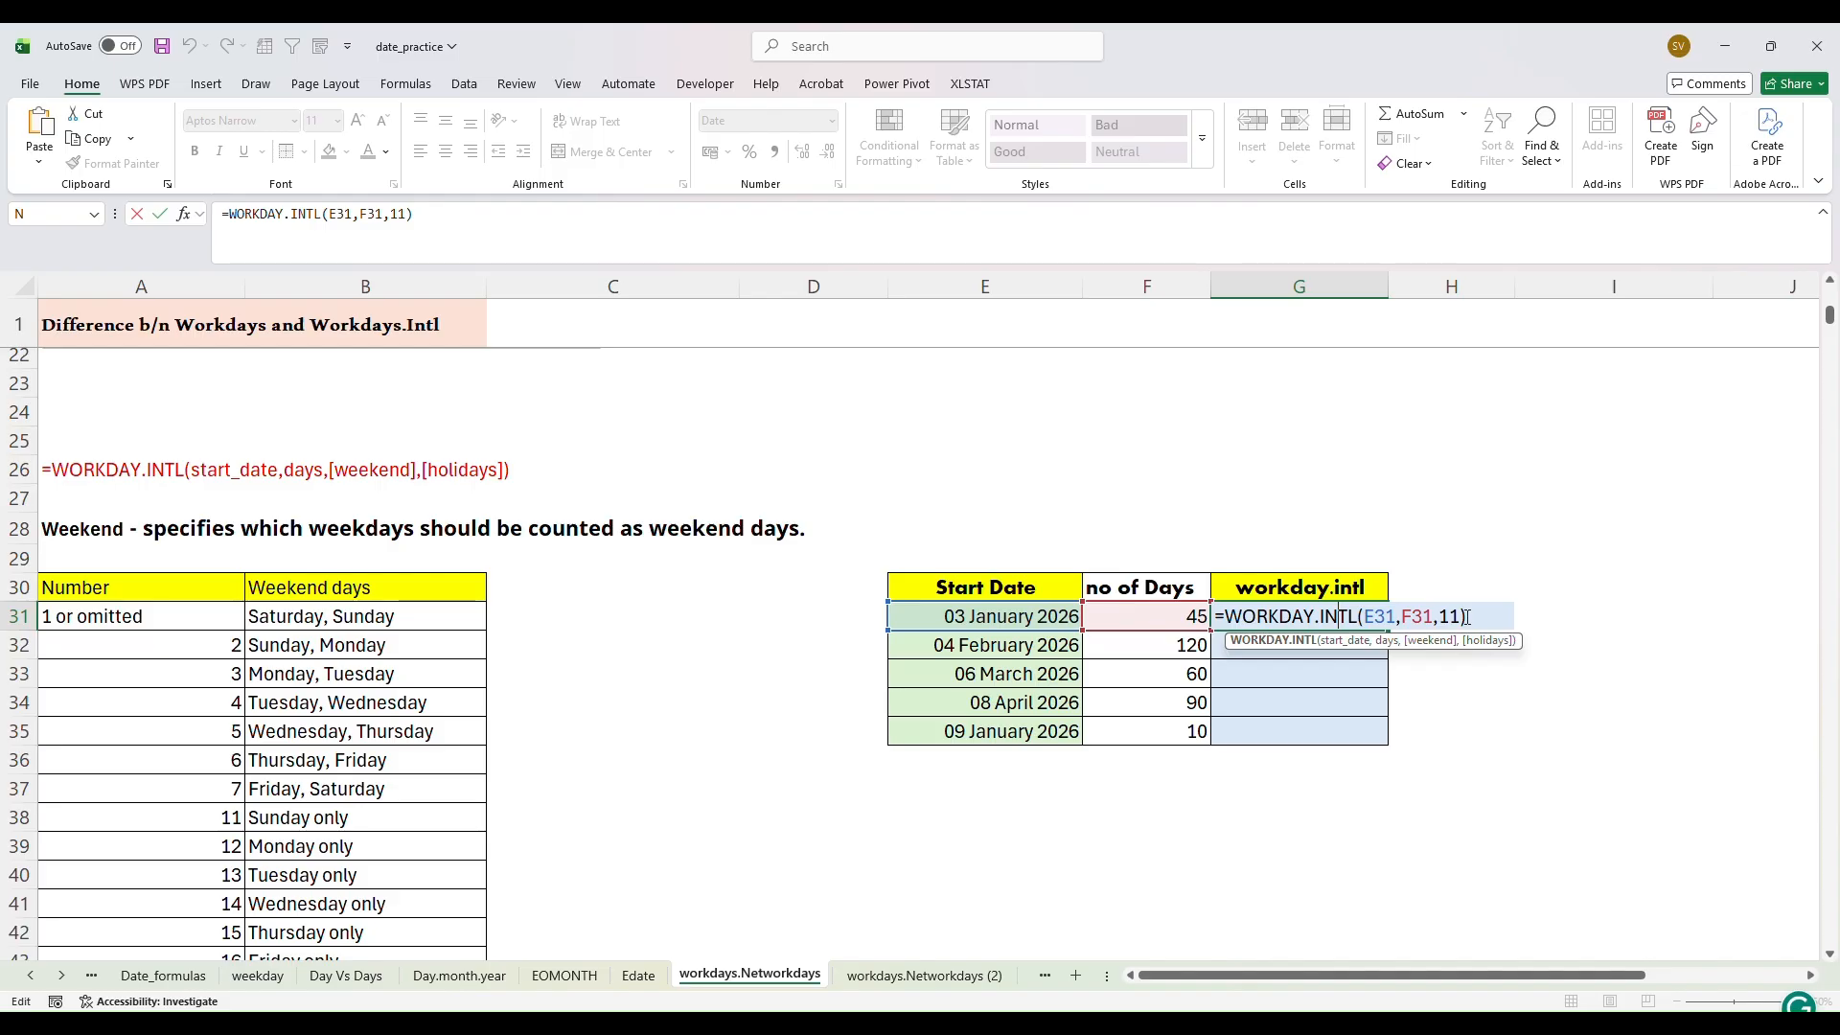
left_click(1358, 619)
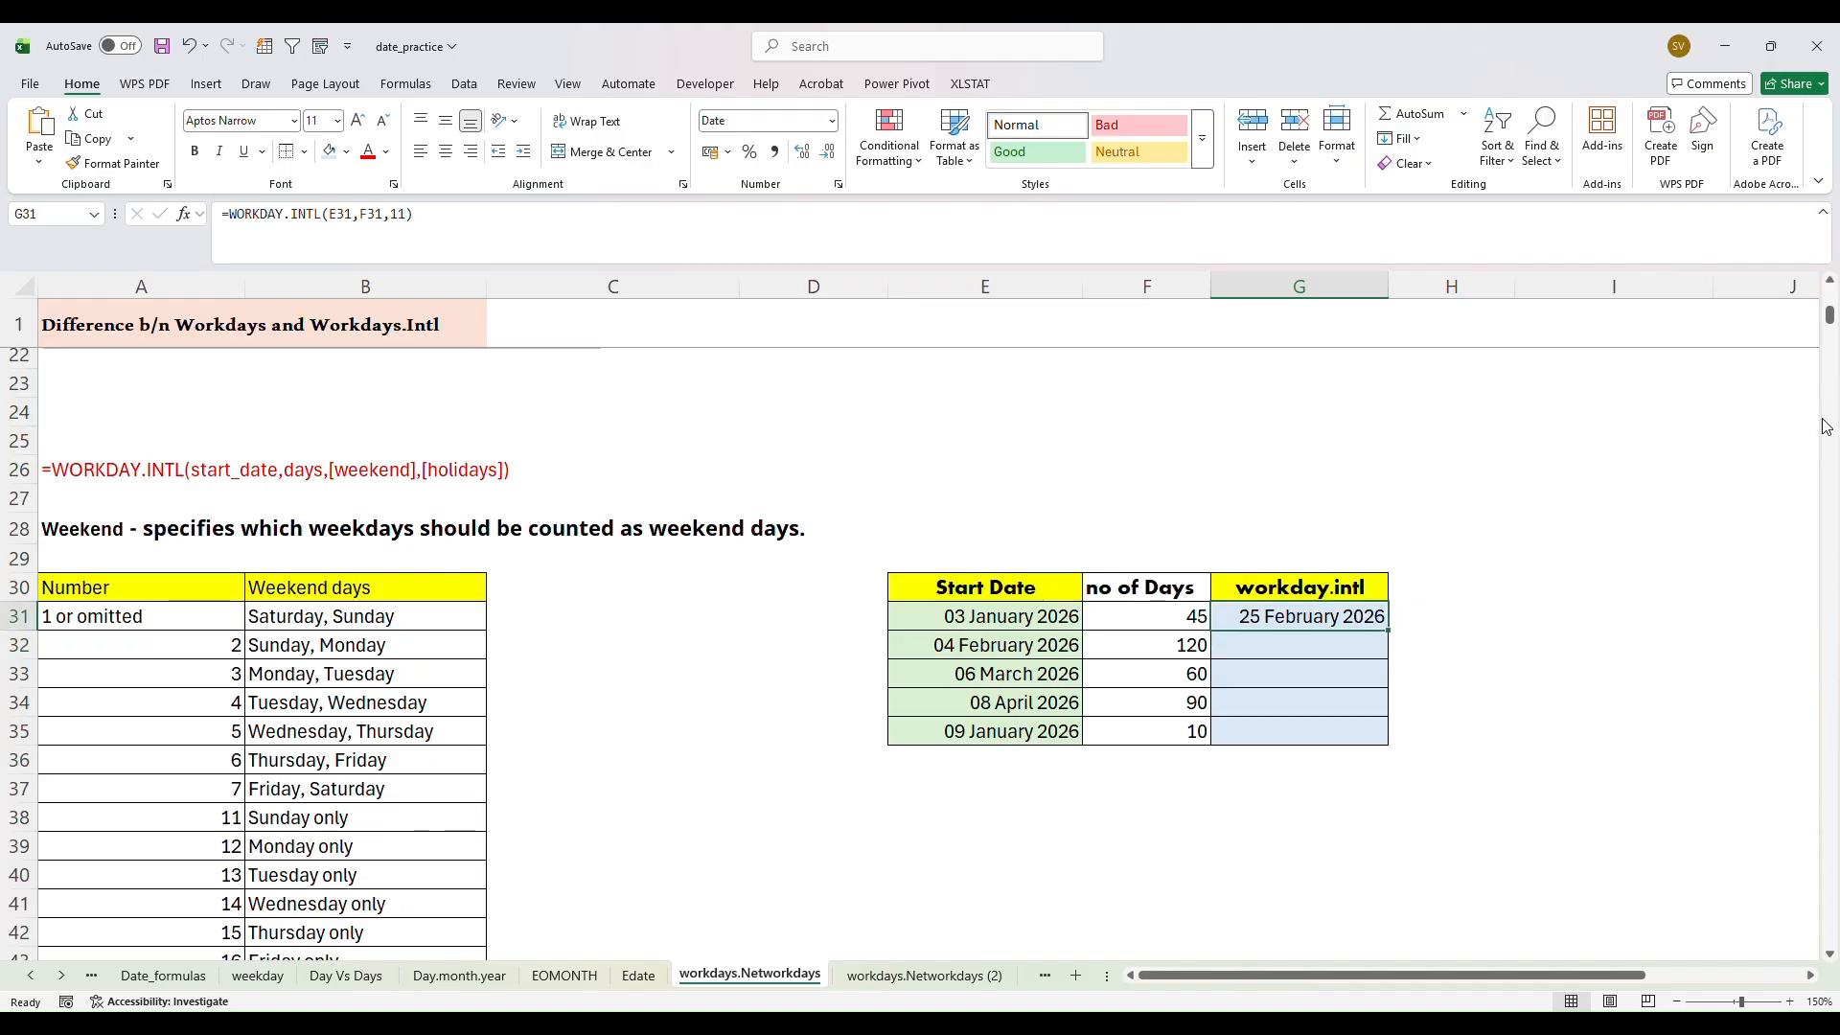
left_click_drag(1830, 316, 1830, 316)
Begin a WORKDAY formula in G32 with E32 as the start date, followed by a comma for the days argument
left_click(1260, 650)
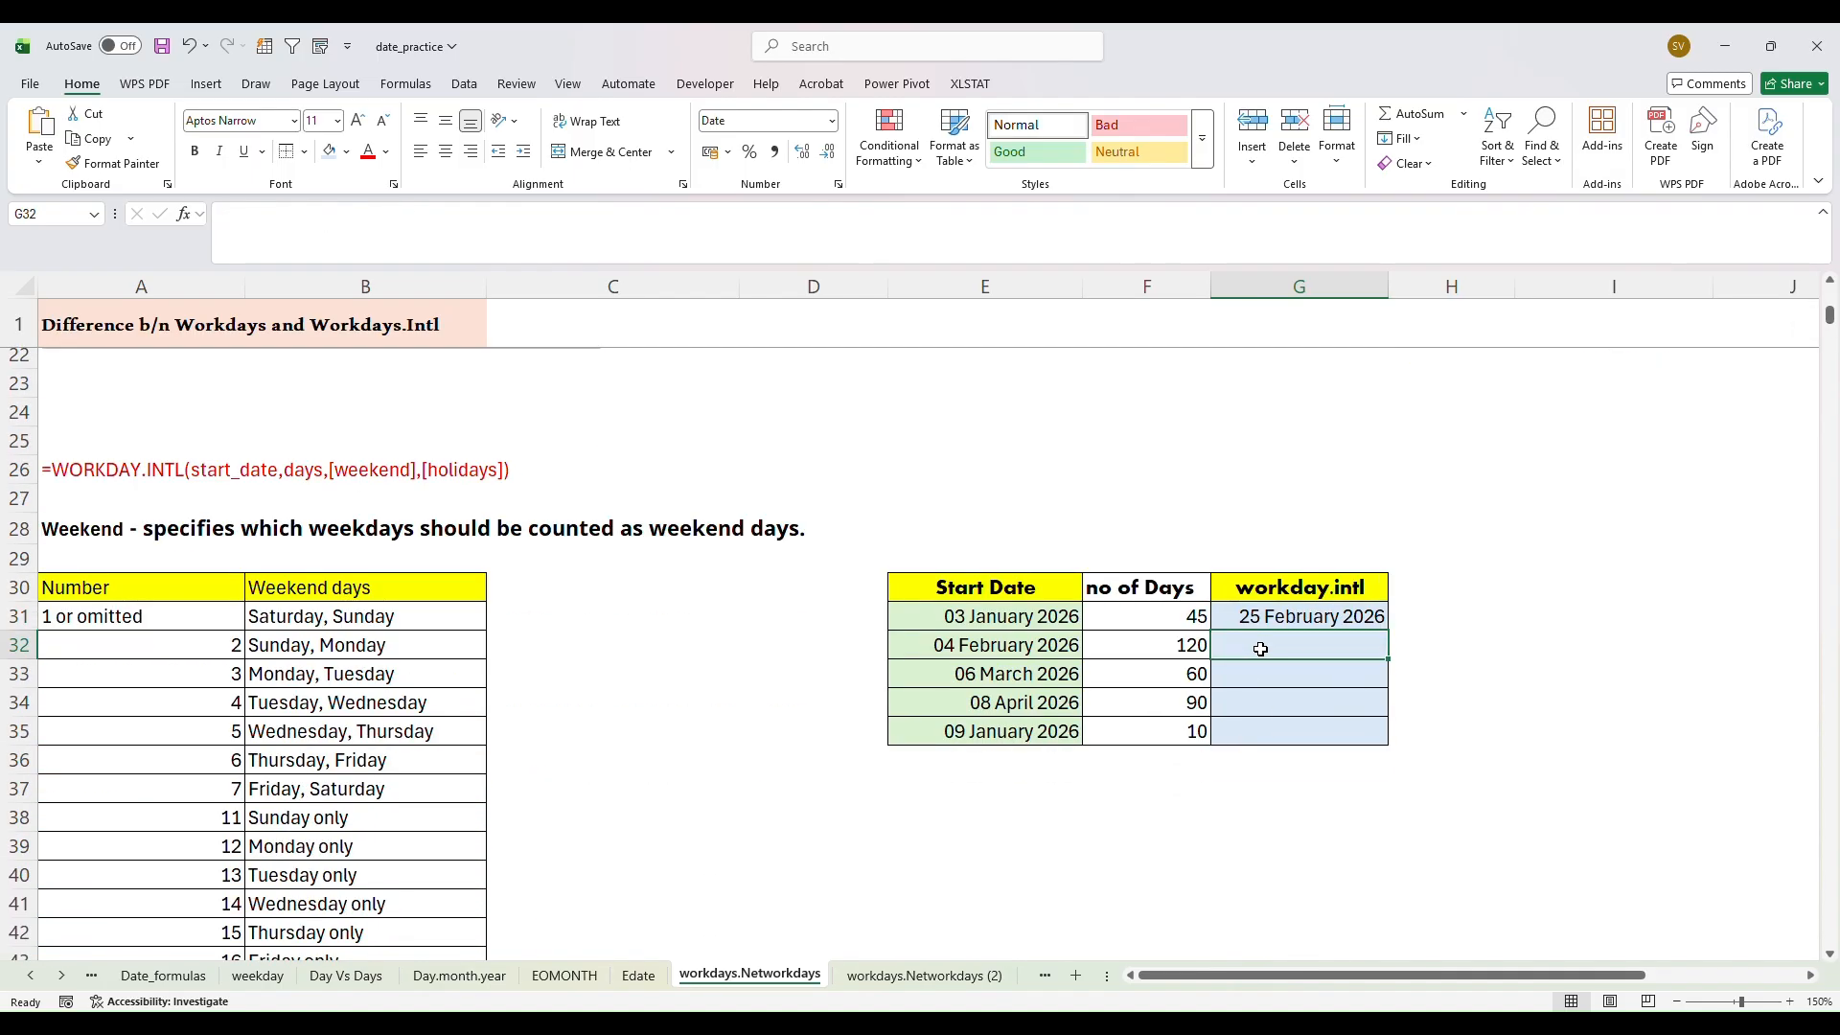
double_click(1260, 650)
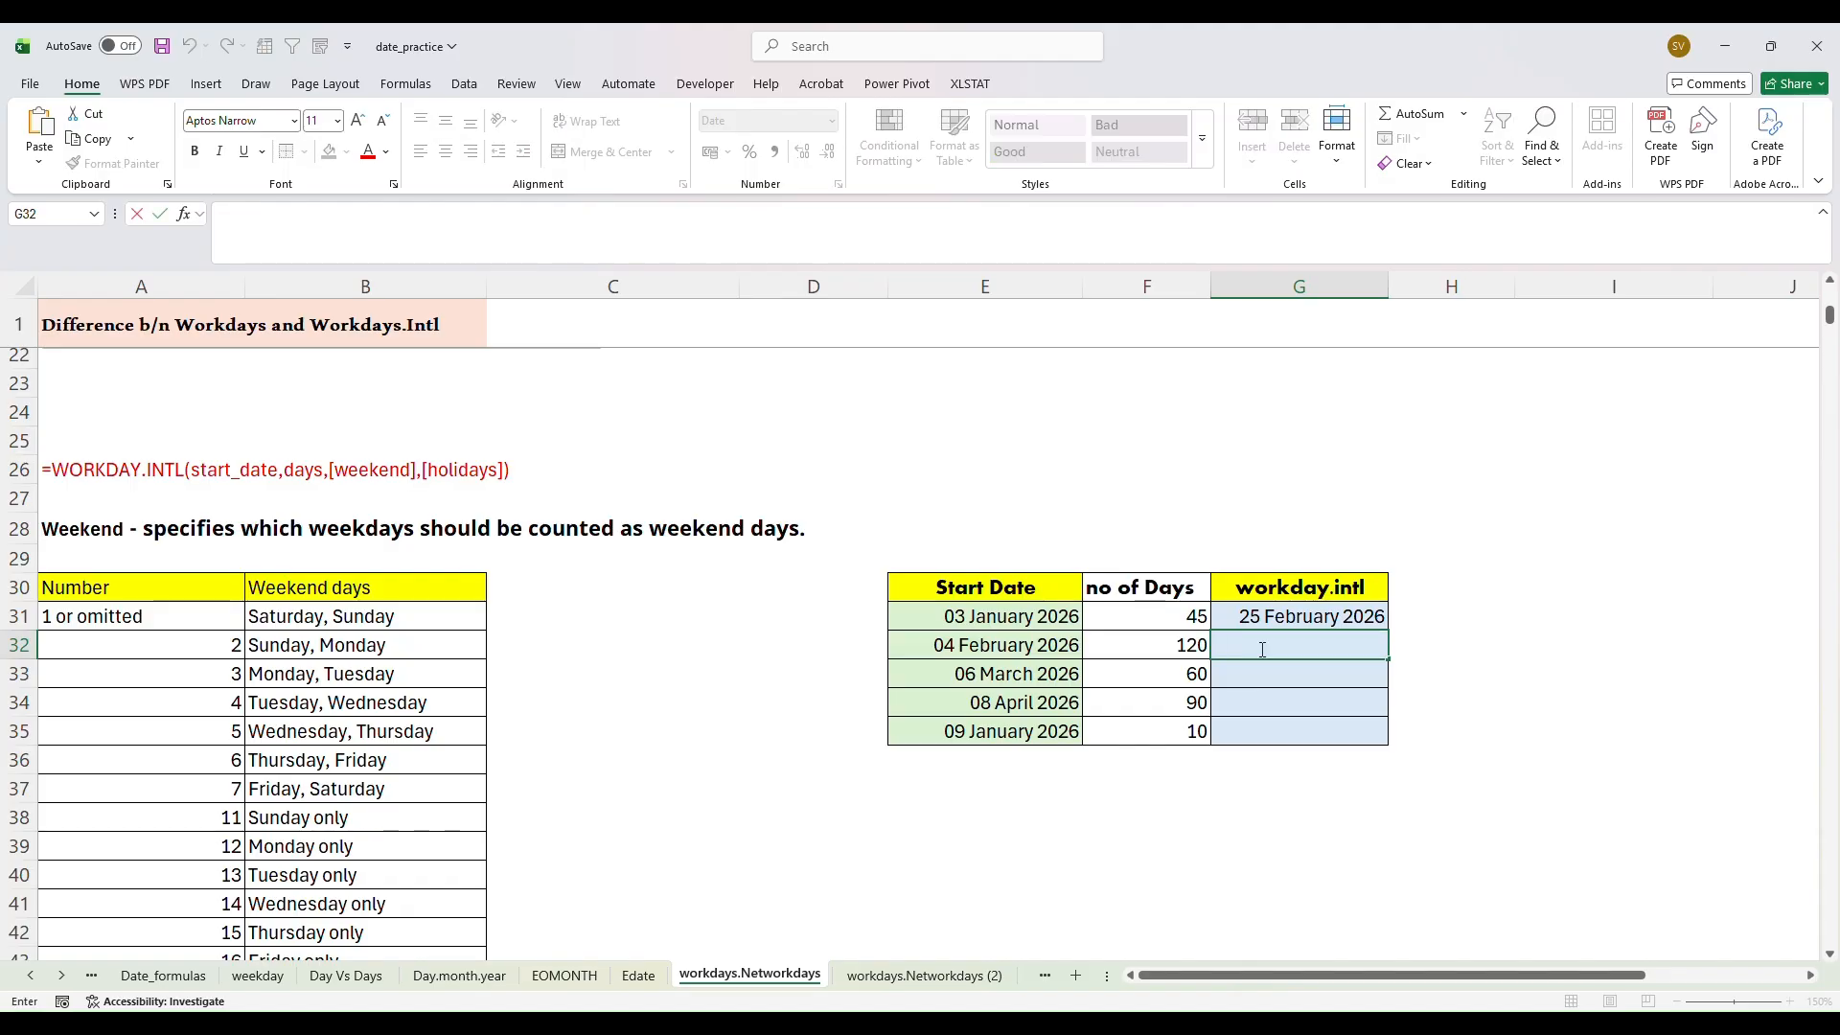
type("=")
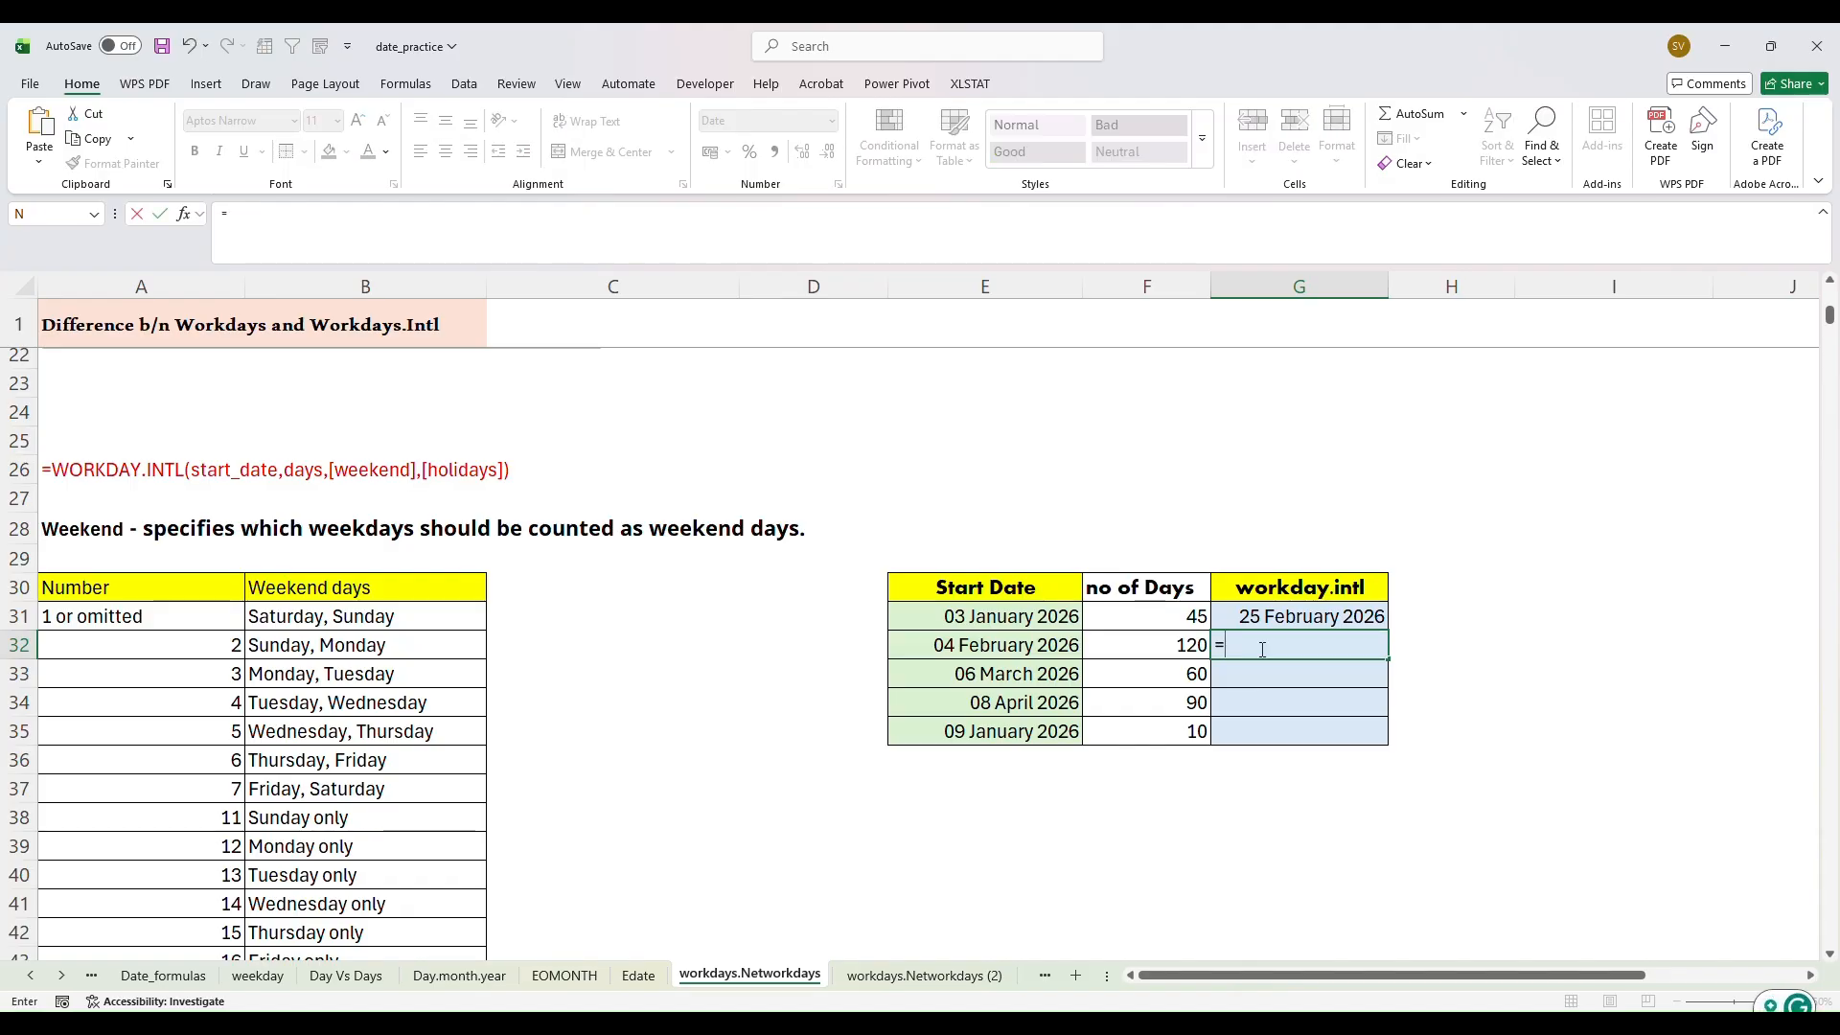
type("wor")
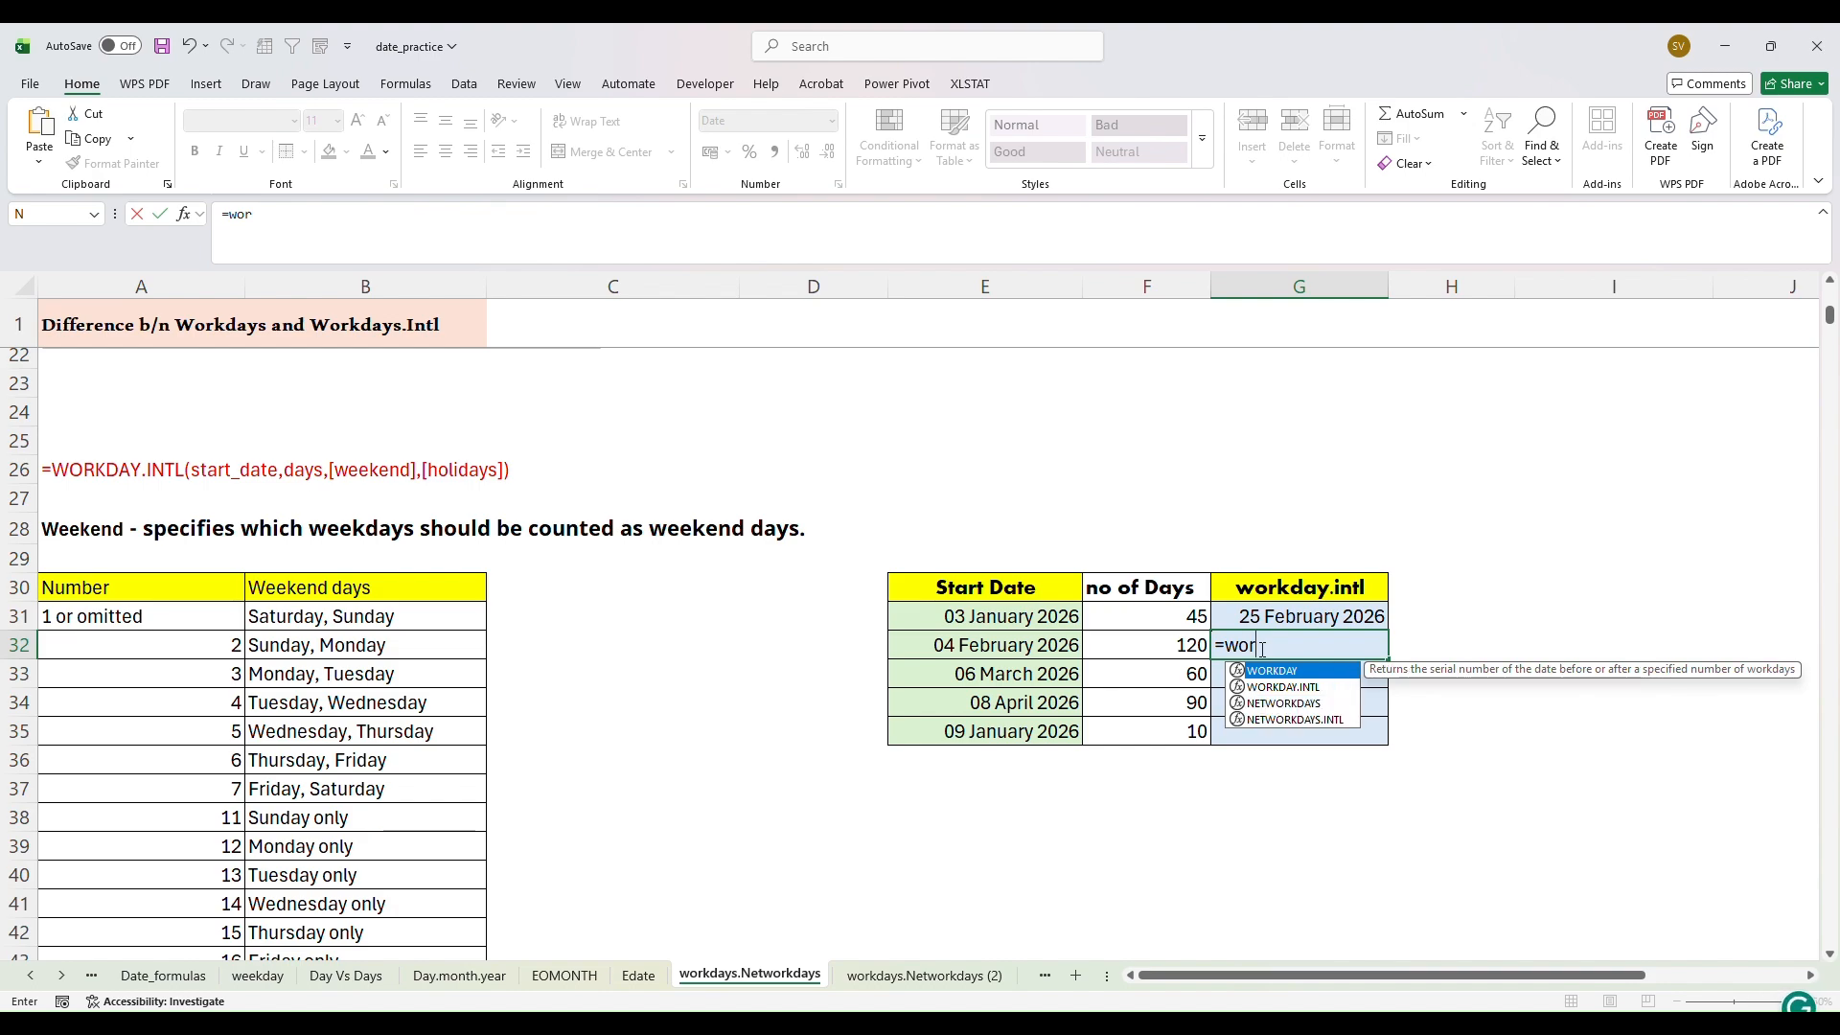
type("kday(")
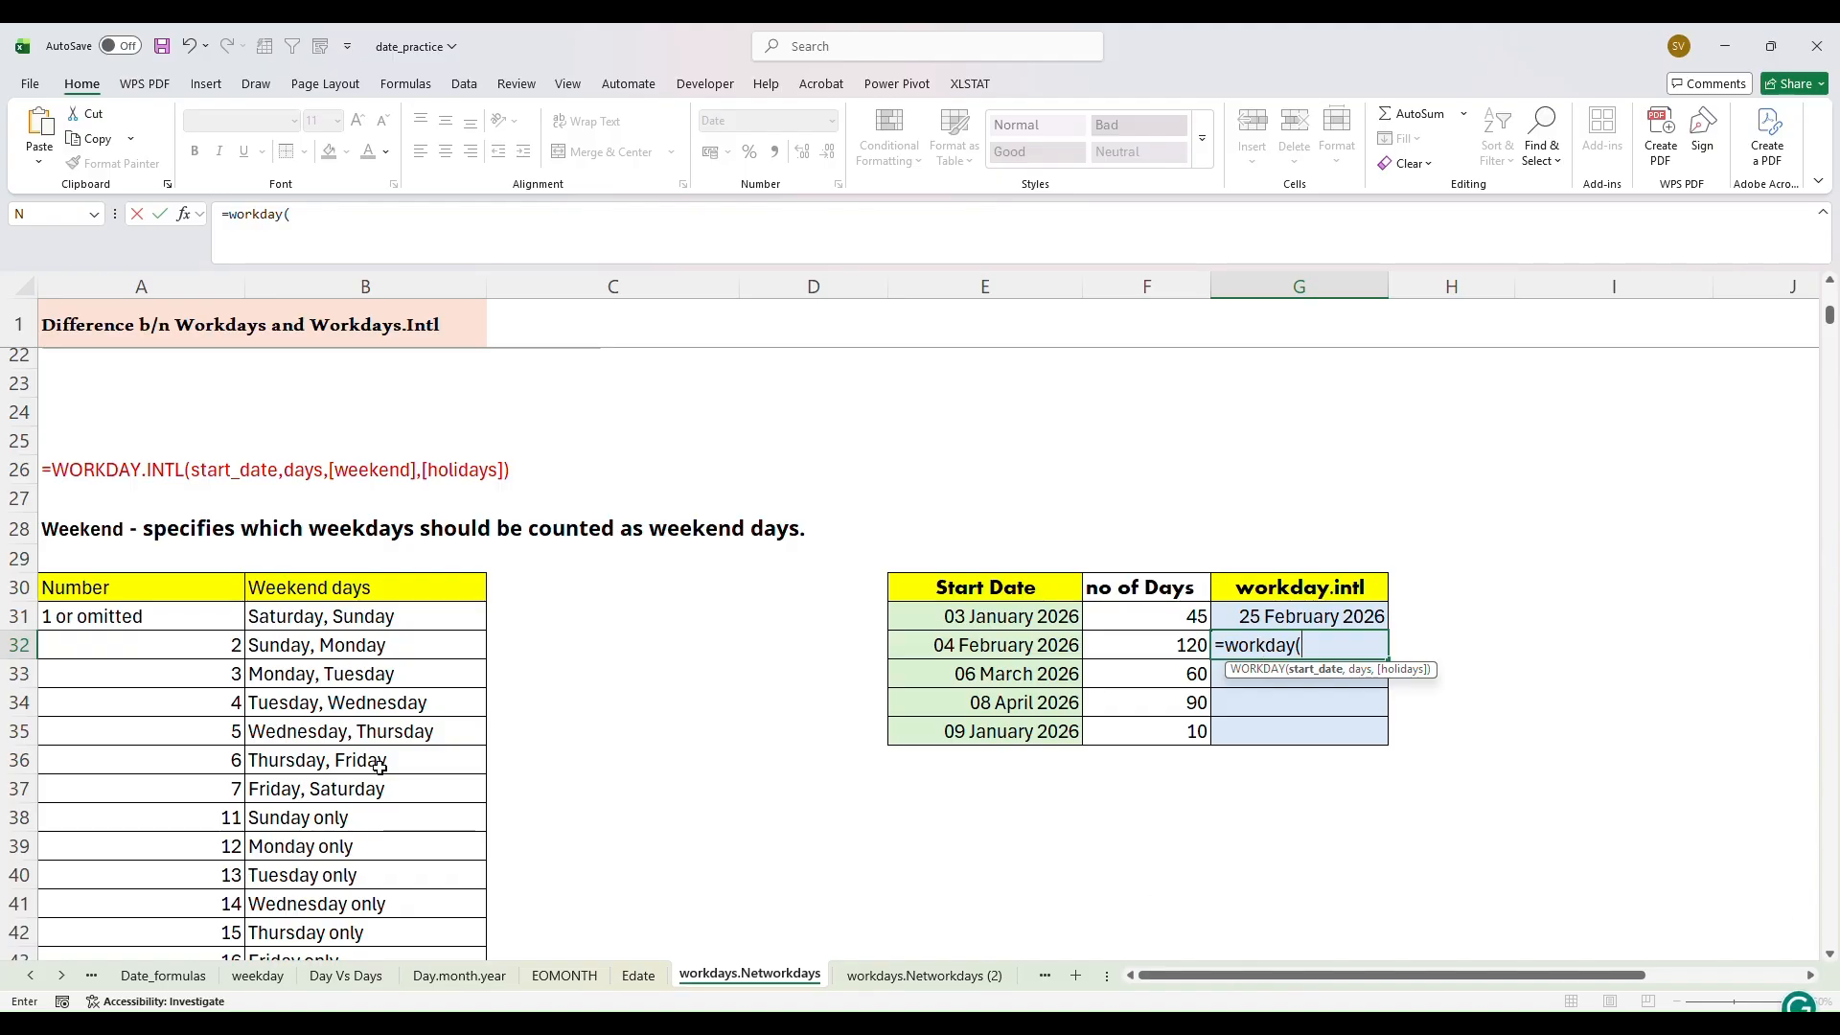
left_click(919, 640)
type(",")
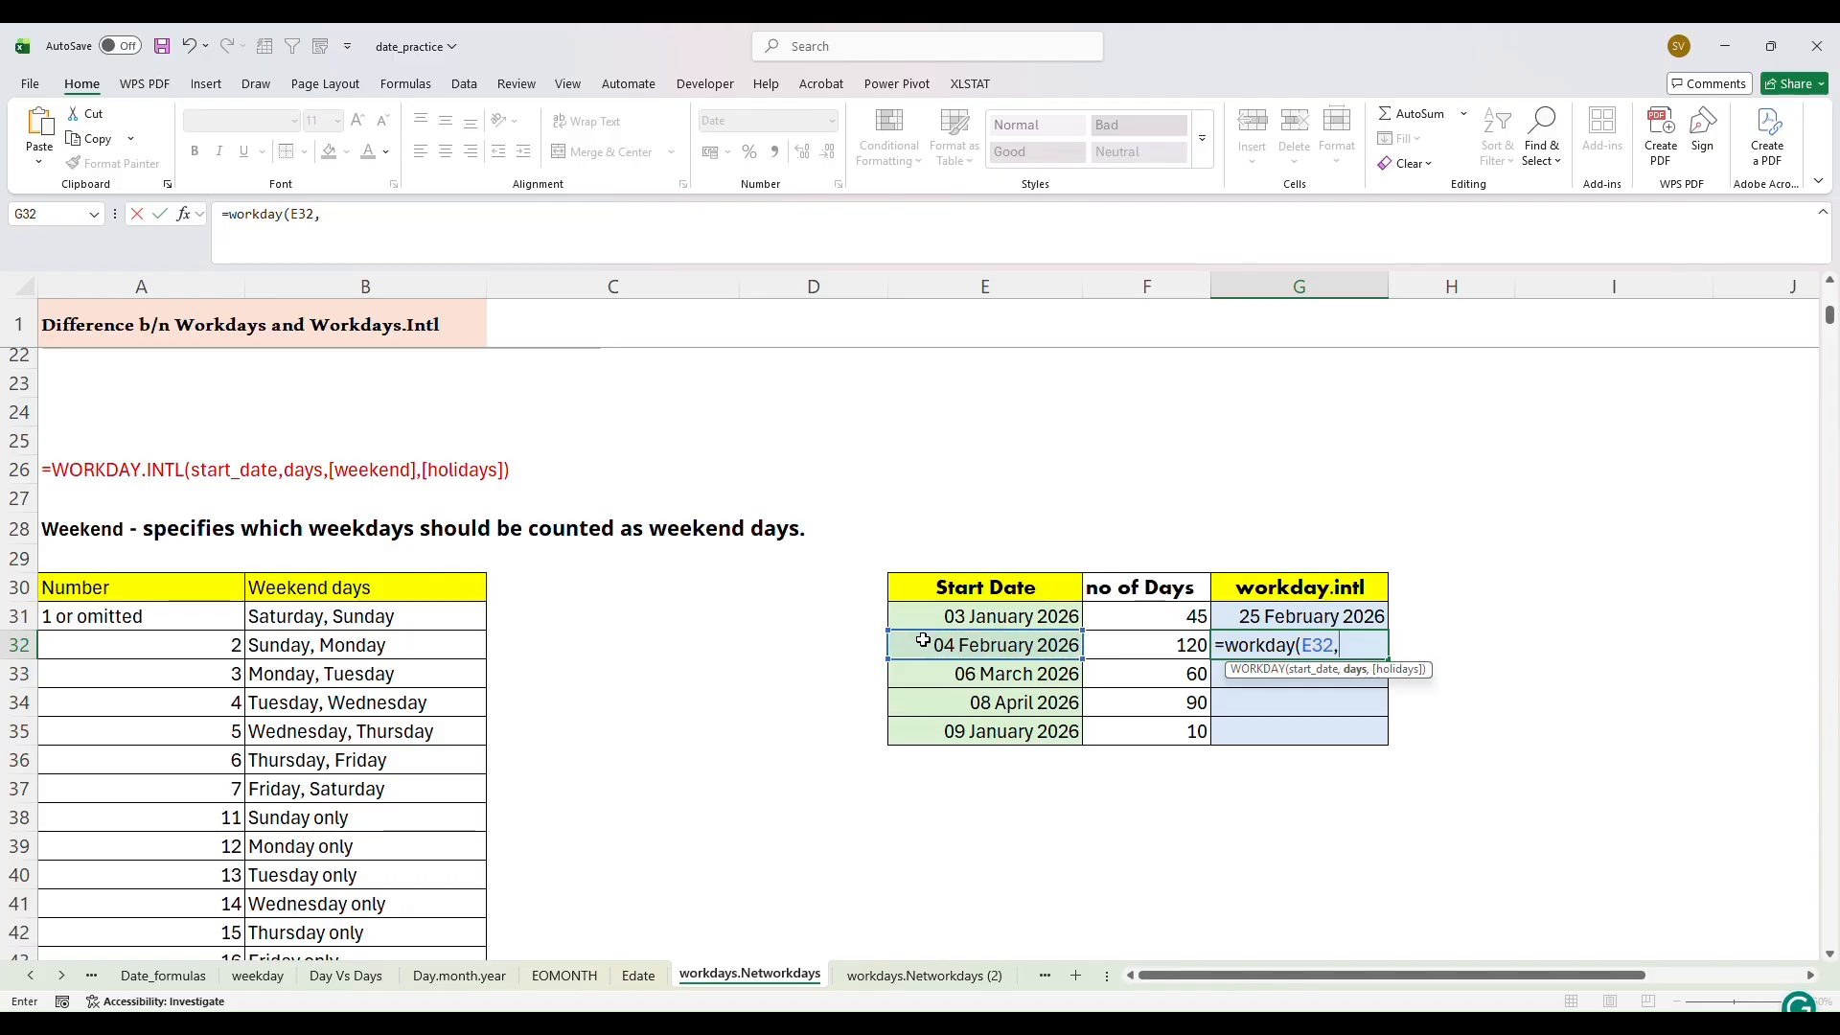
Complete the G32 formula as =WORKDAY(E32,F32,7), using F32 for the days and 7 as the third argument
left_click(1162, 643)
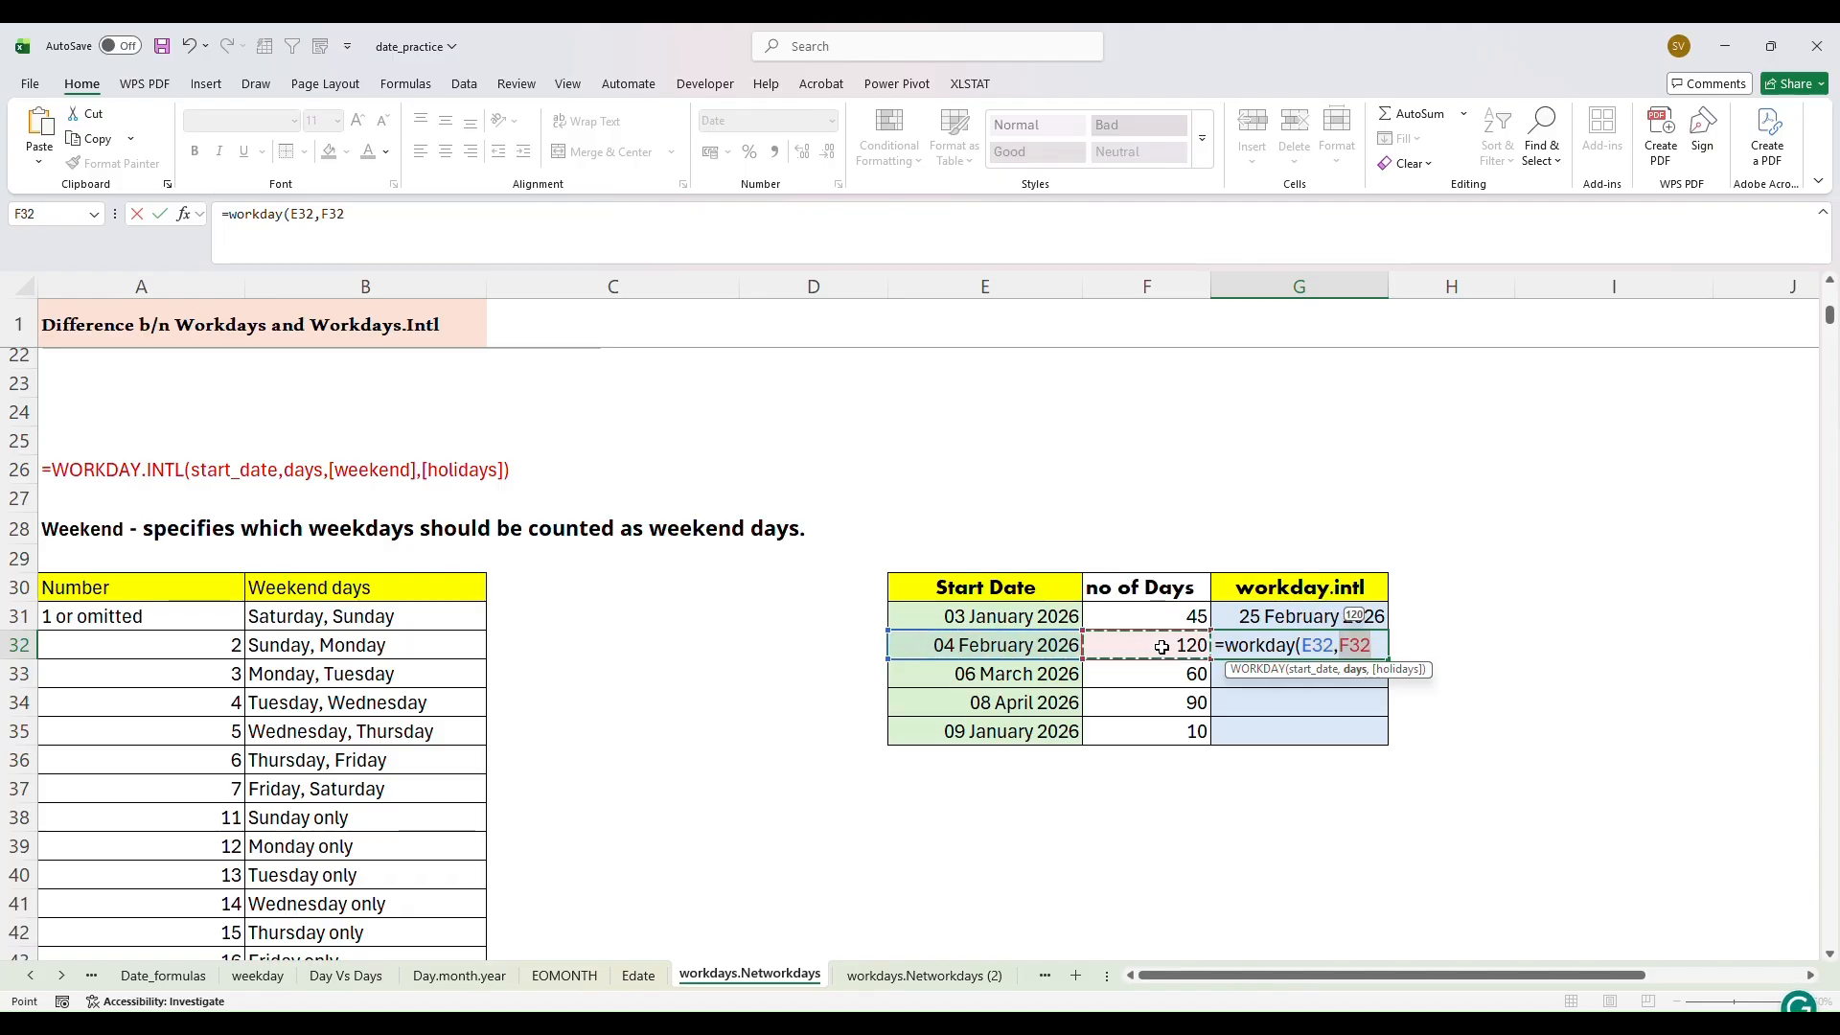
type(",")
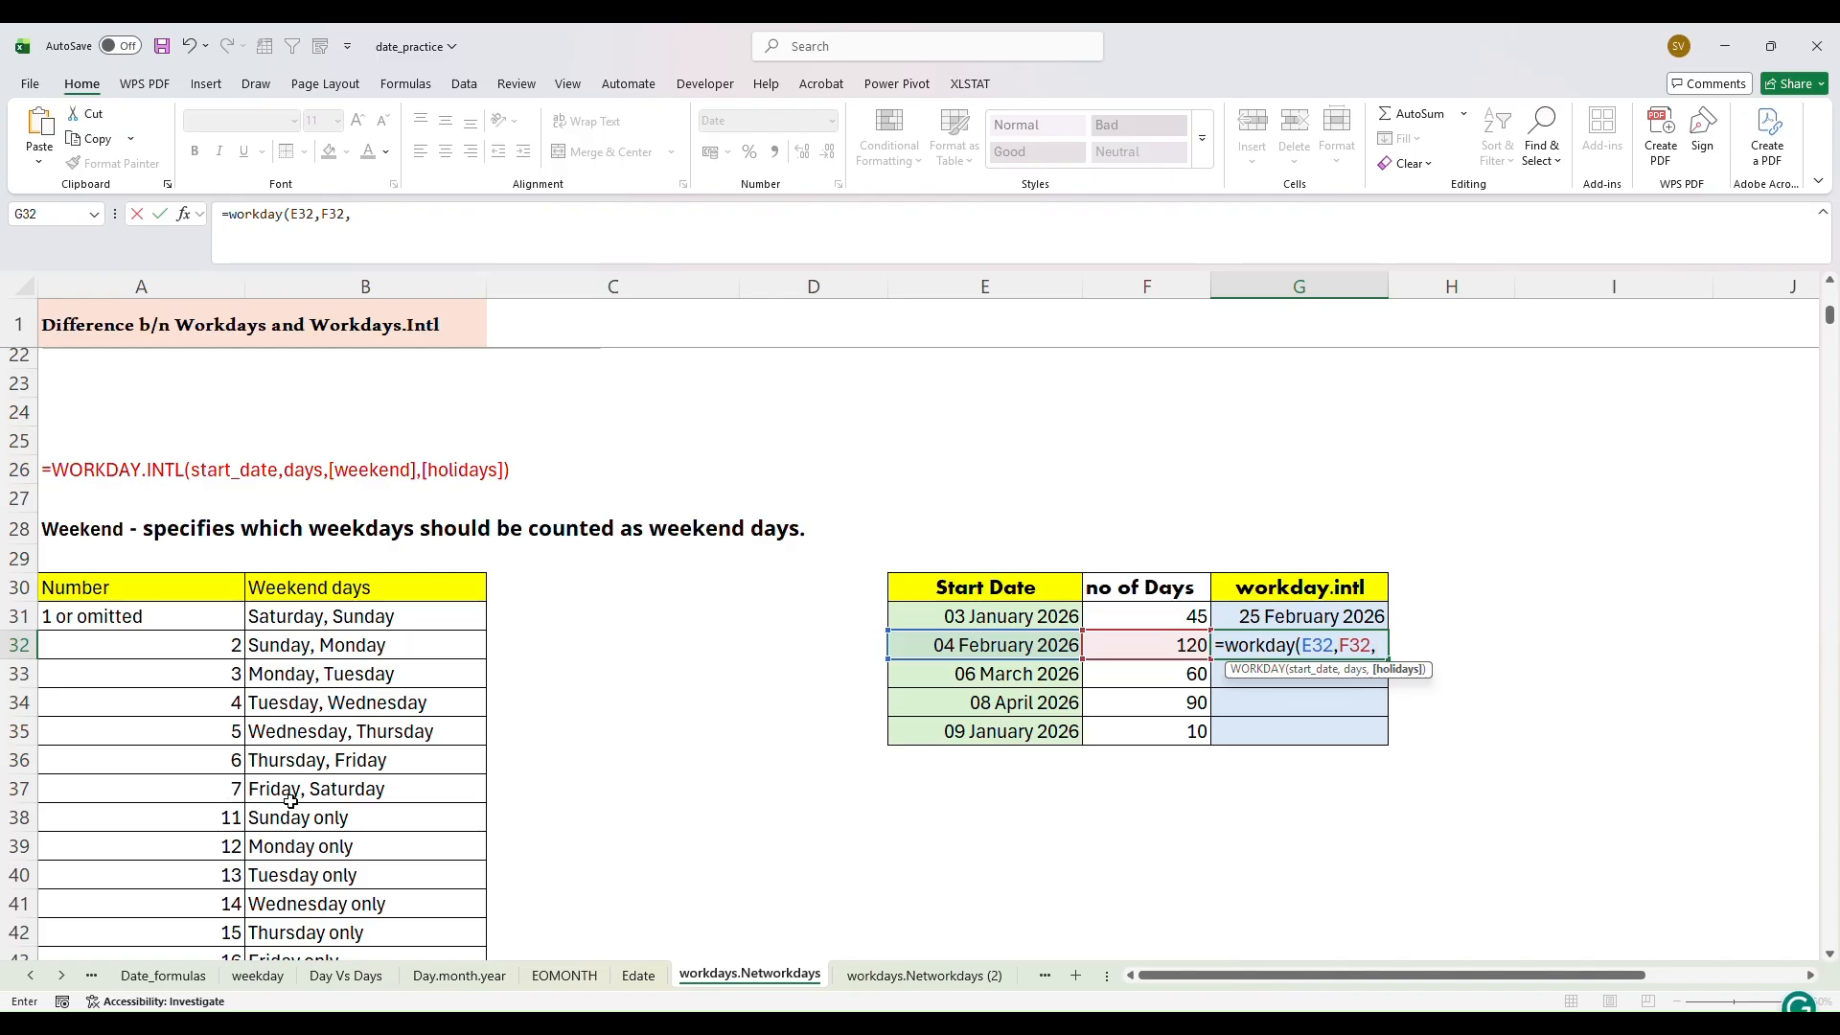
left_click(1381, 650)
type("7")
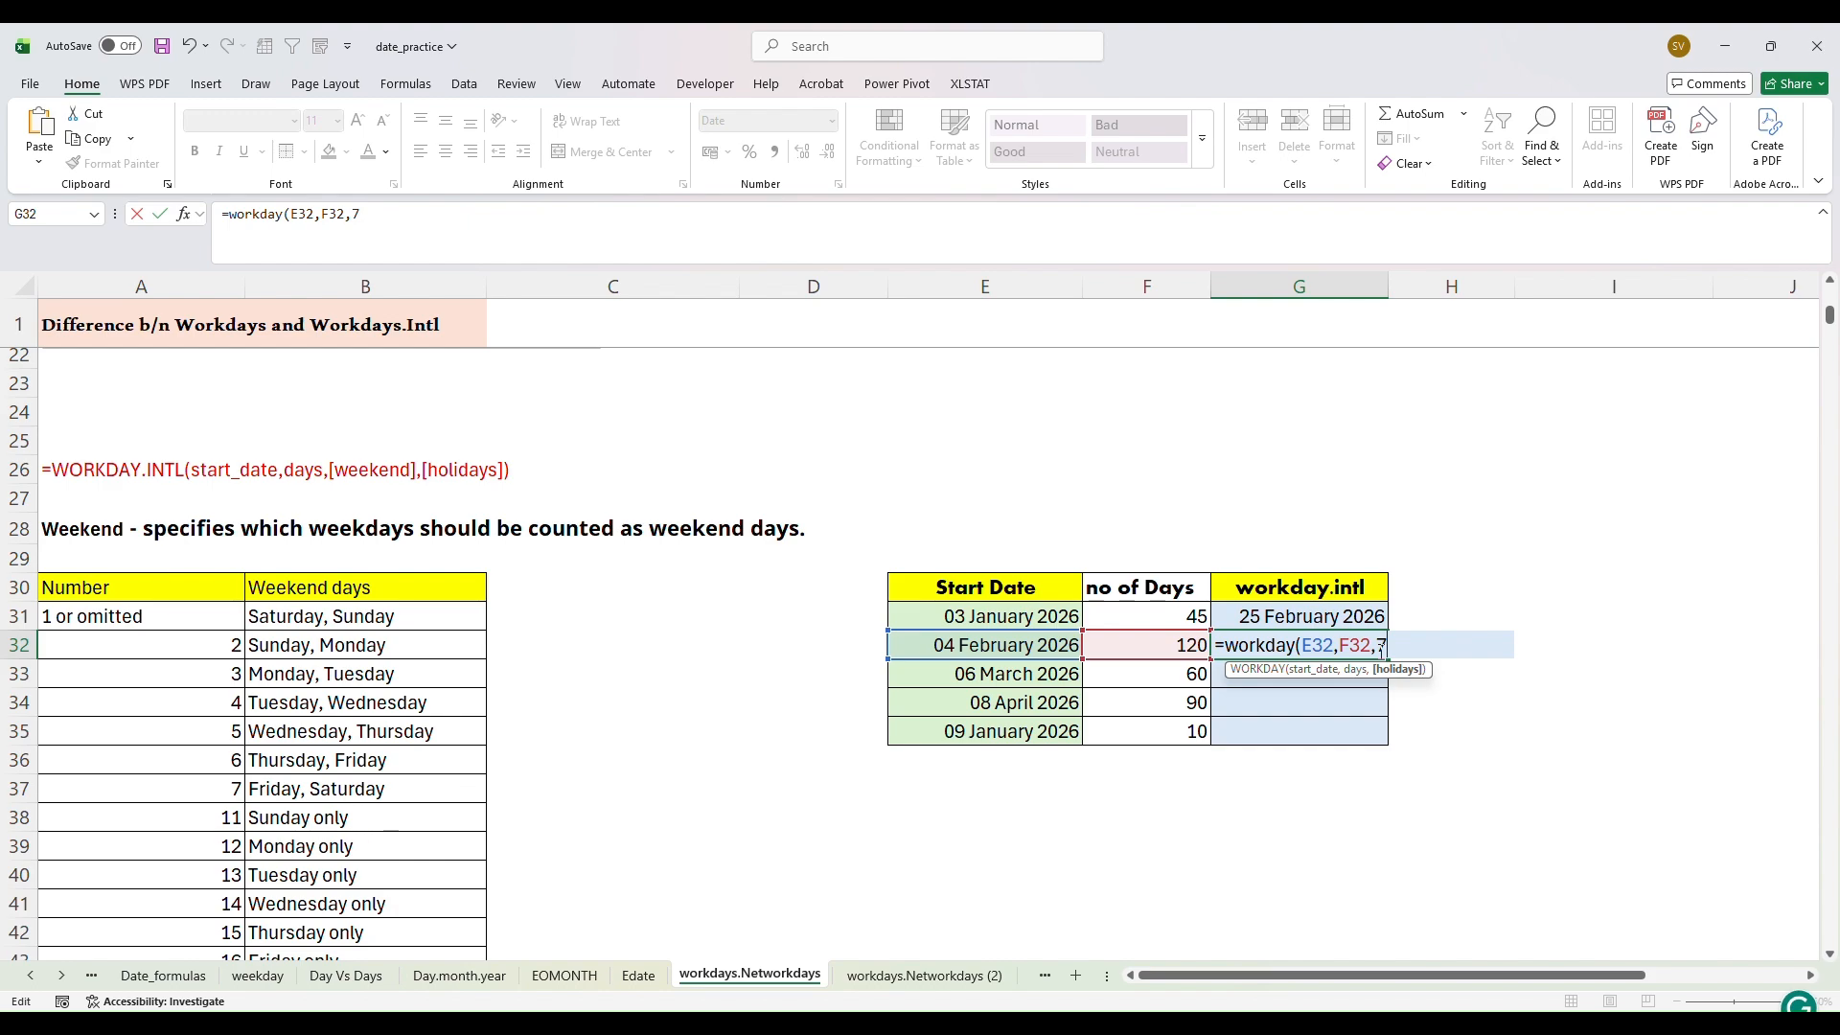
type(")")
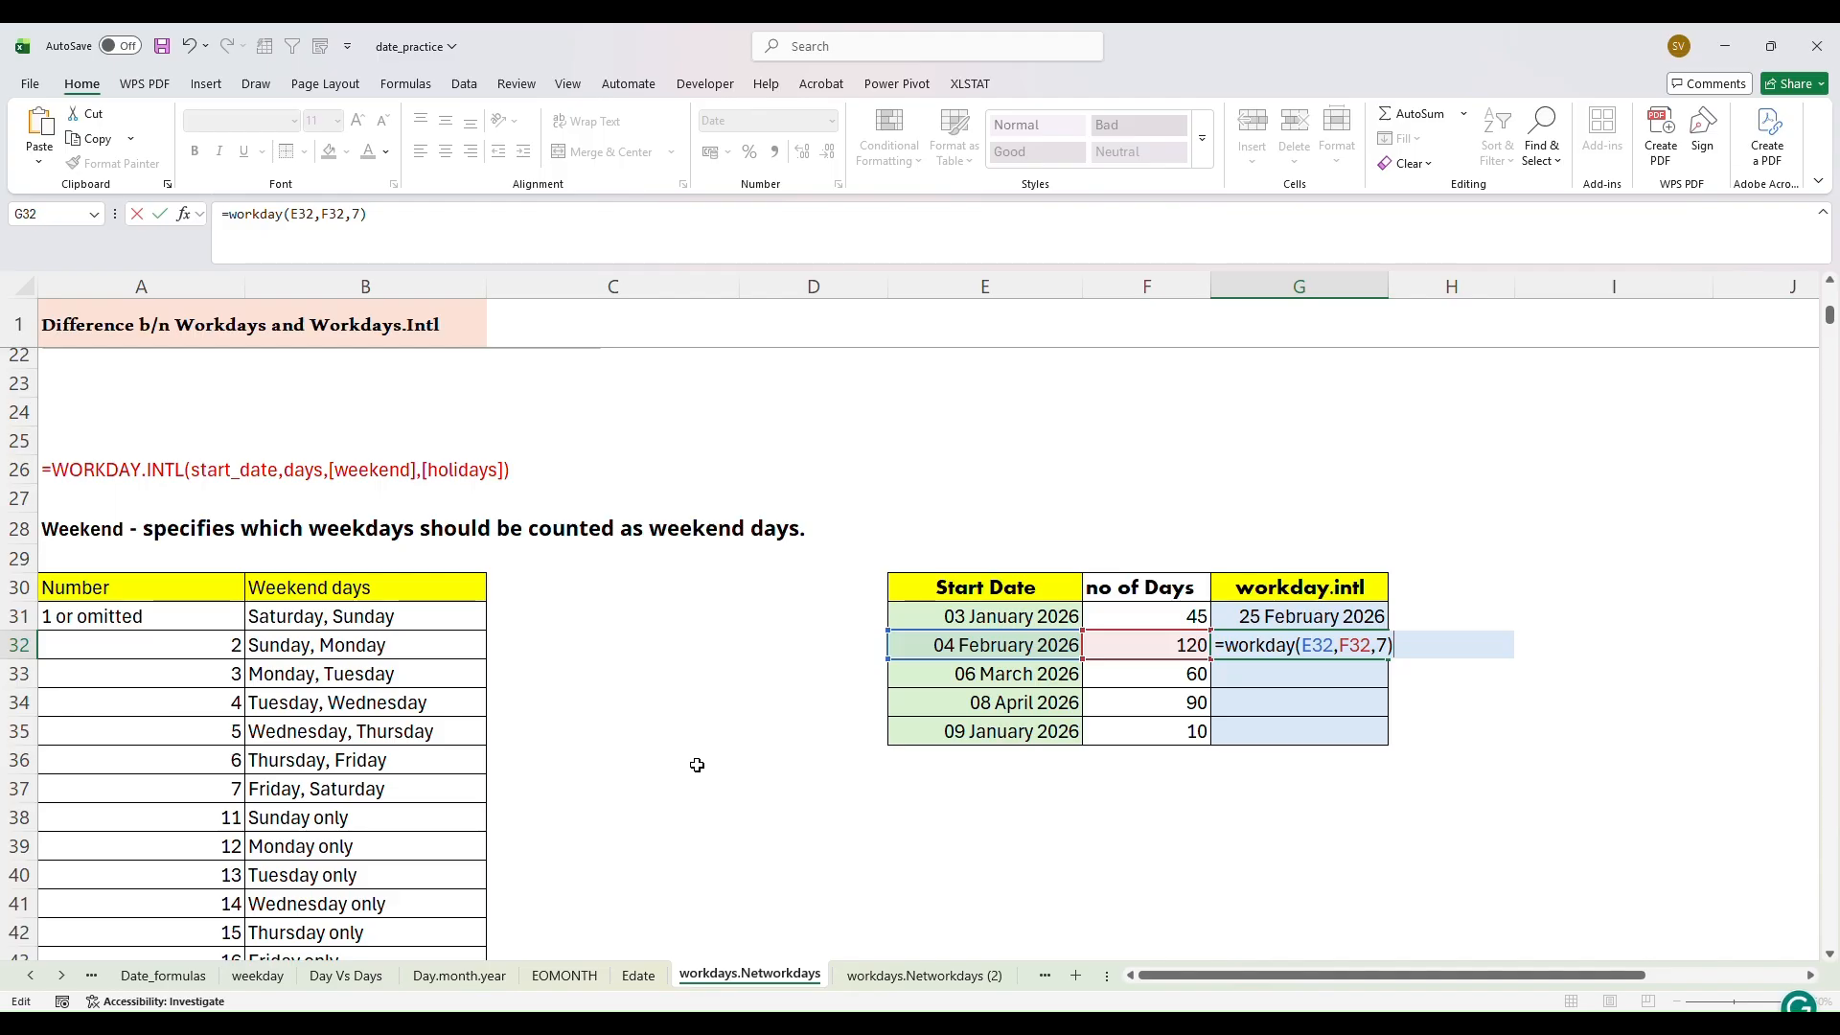
key("Return")
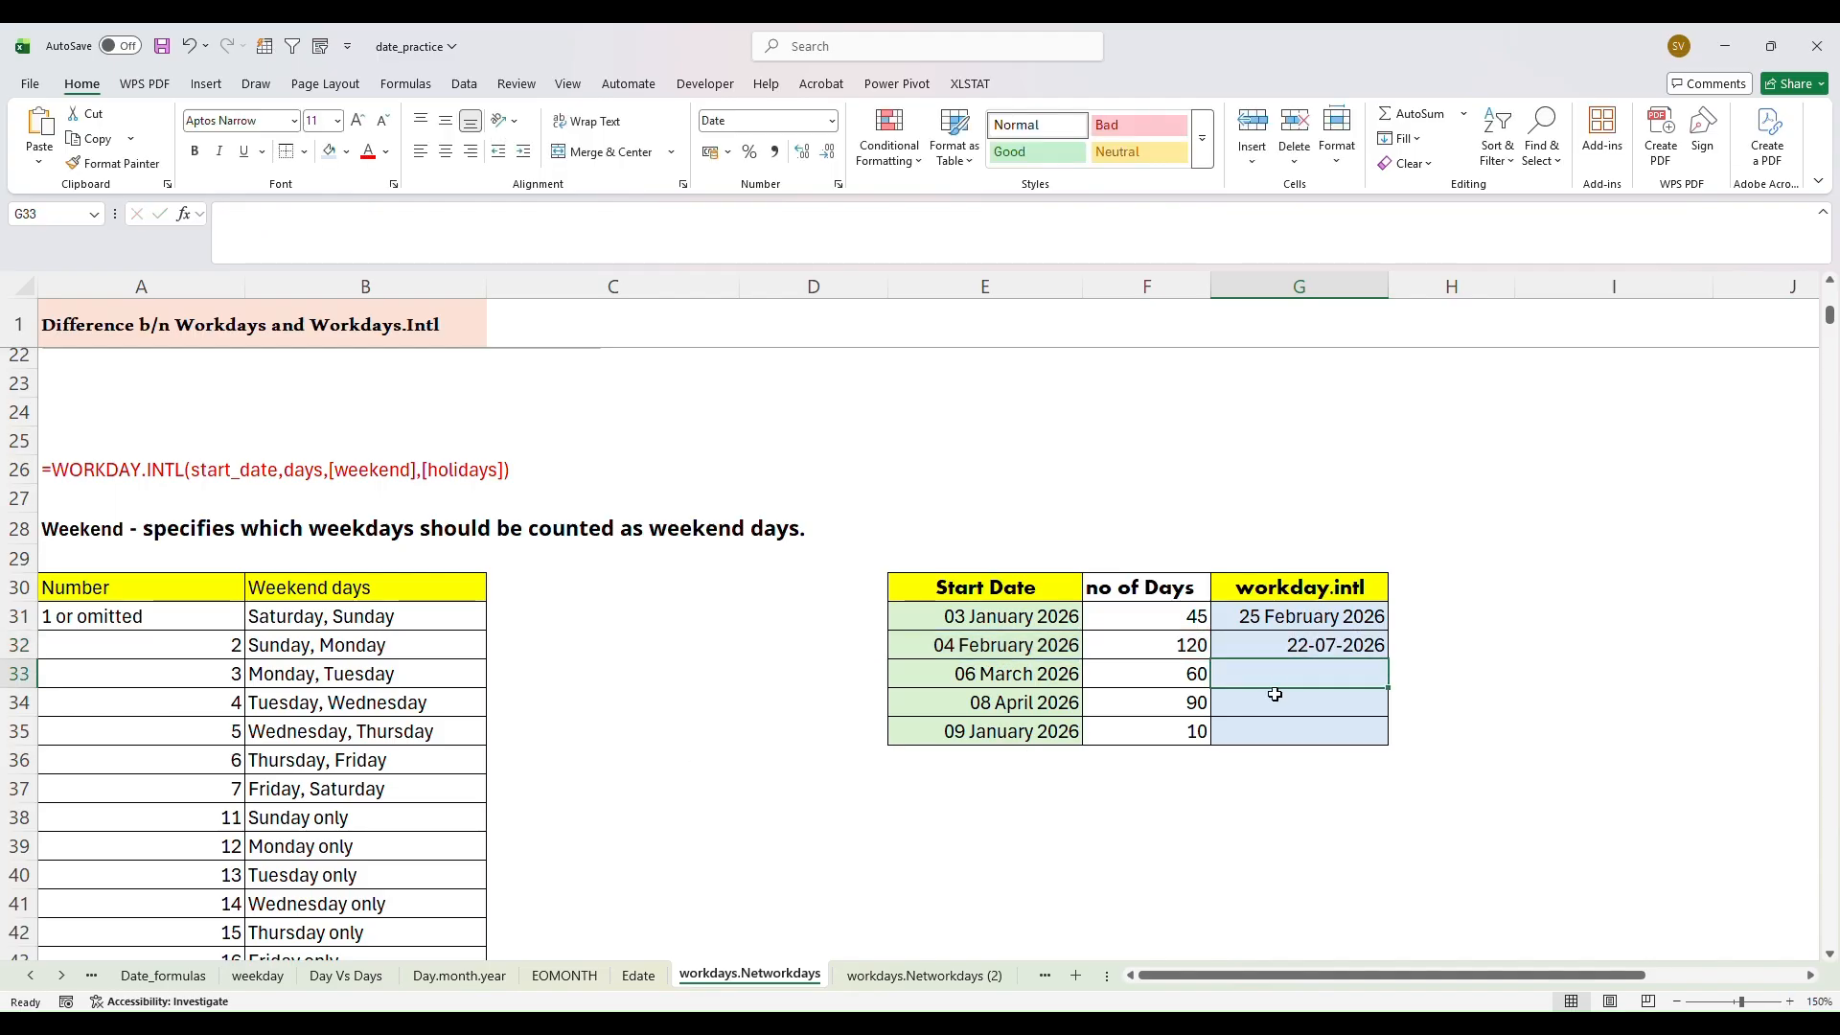
left_click(1293, 646)
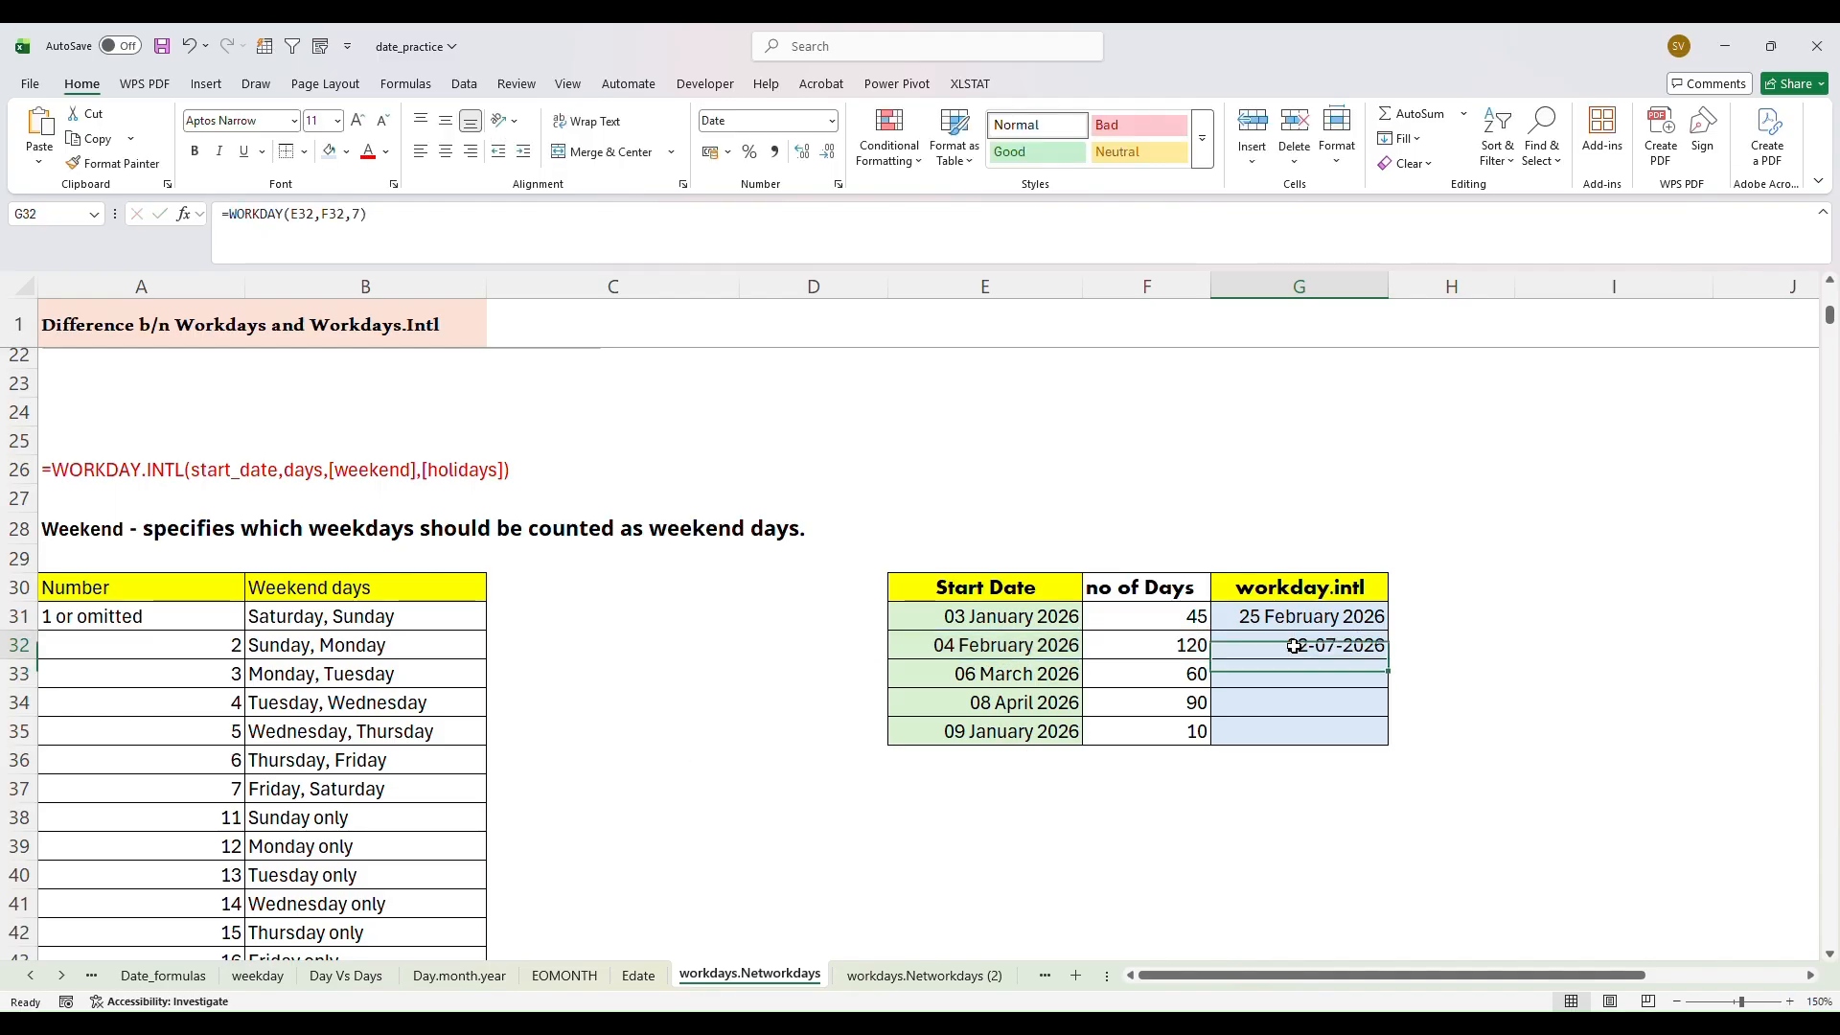
left_click(1347, 678)
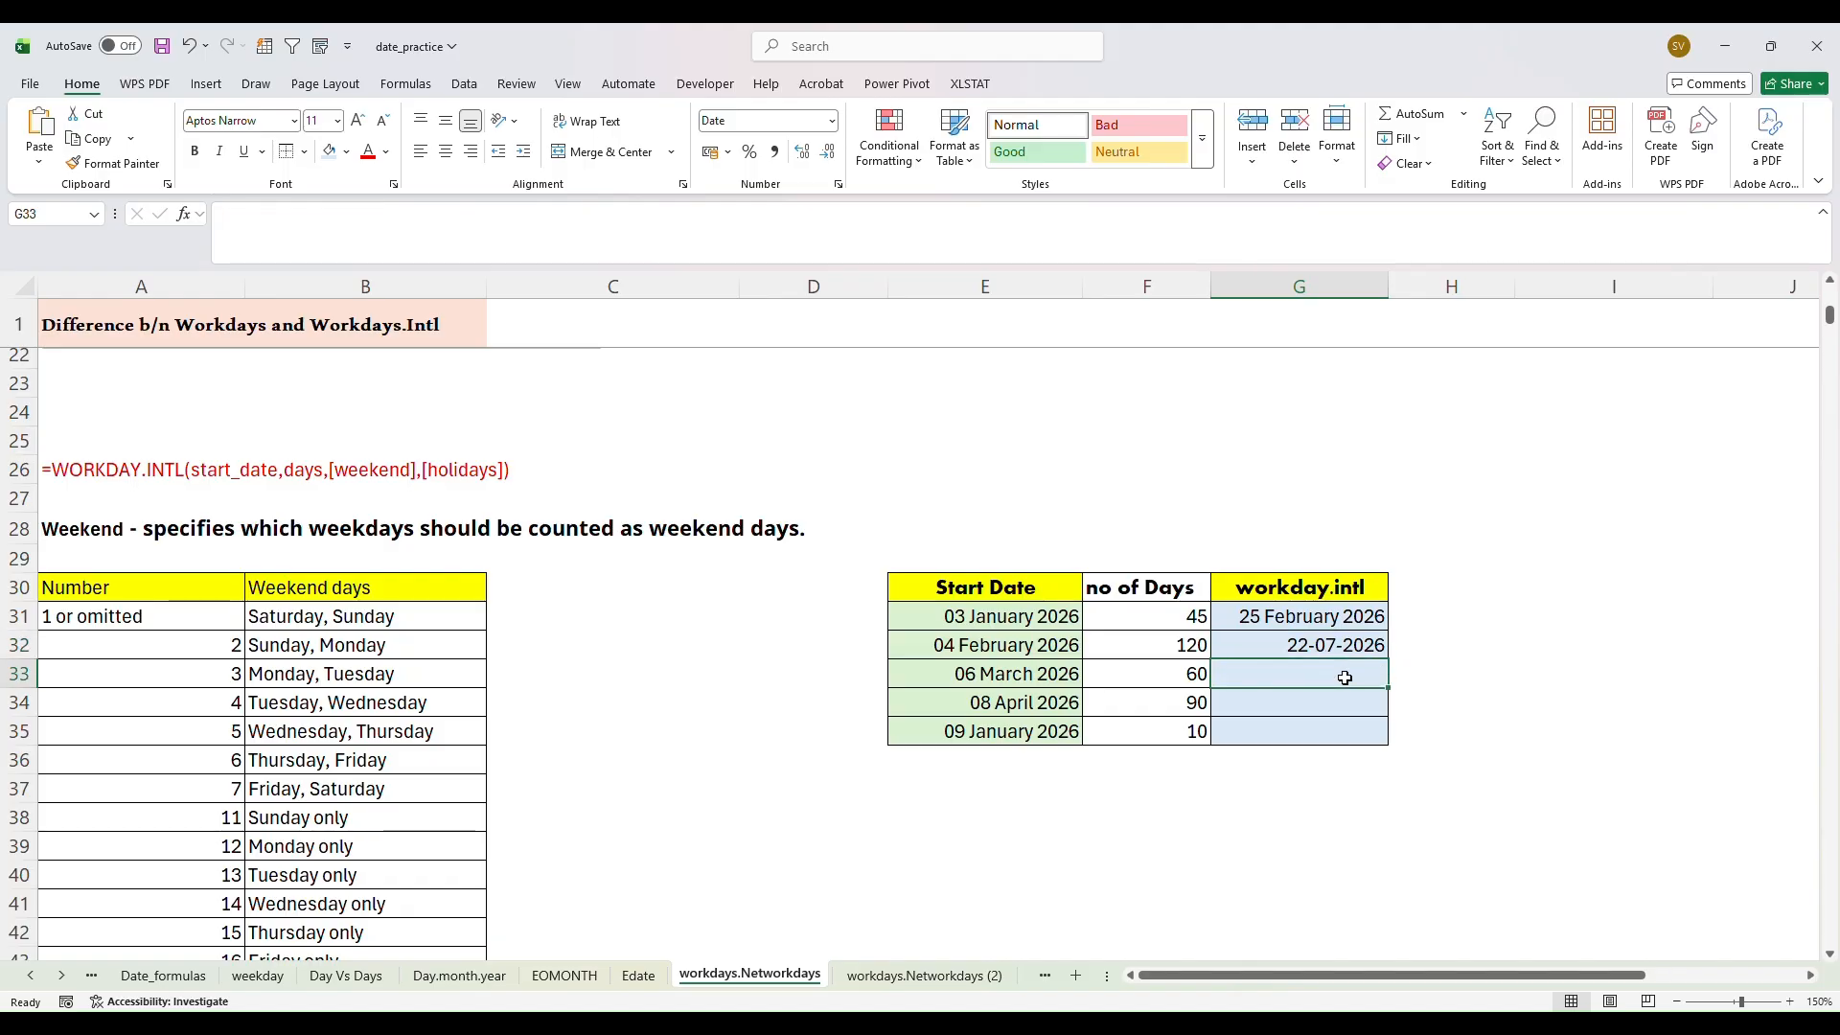
double_click(1347, 678)
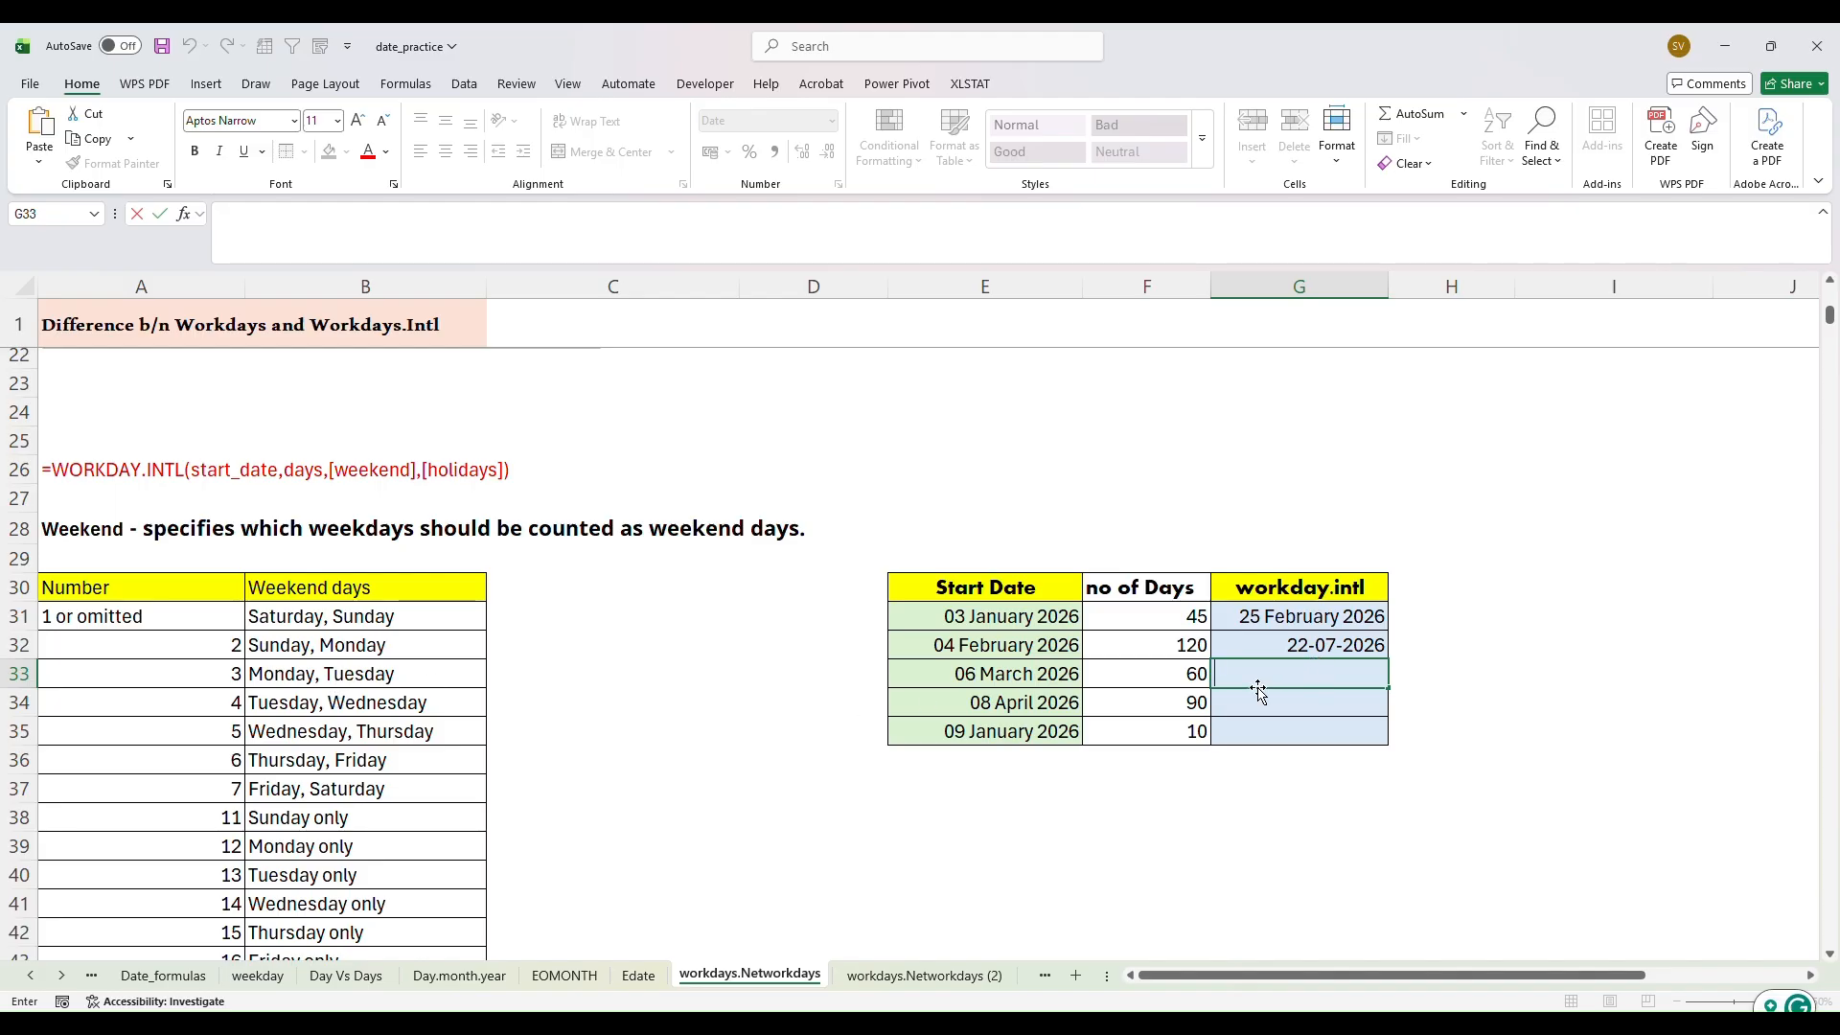
left_click(196, 682)
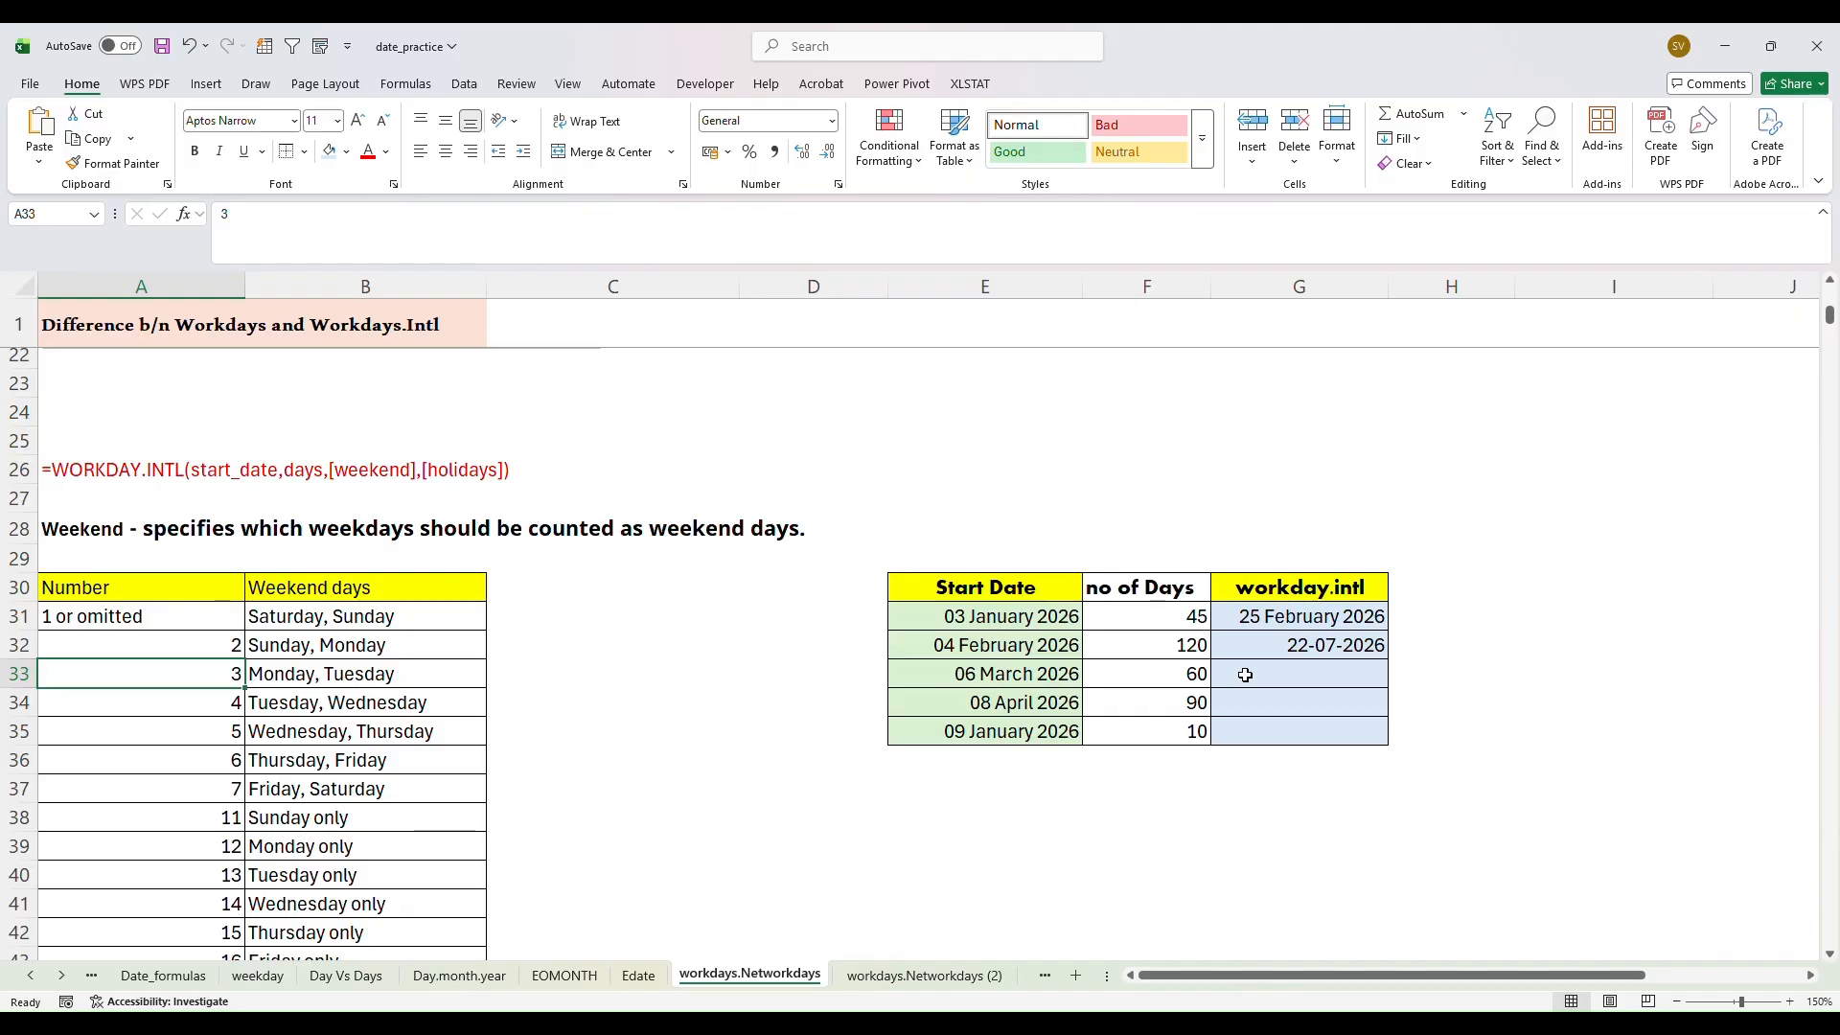
left_click(1231, 618)
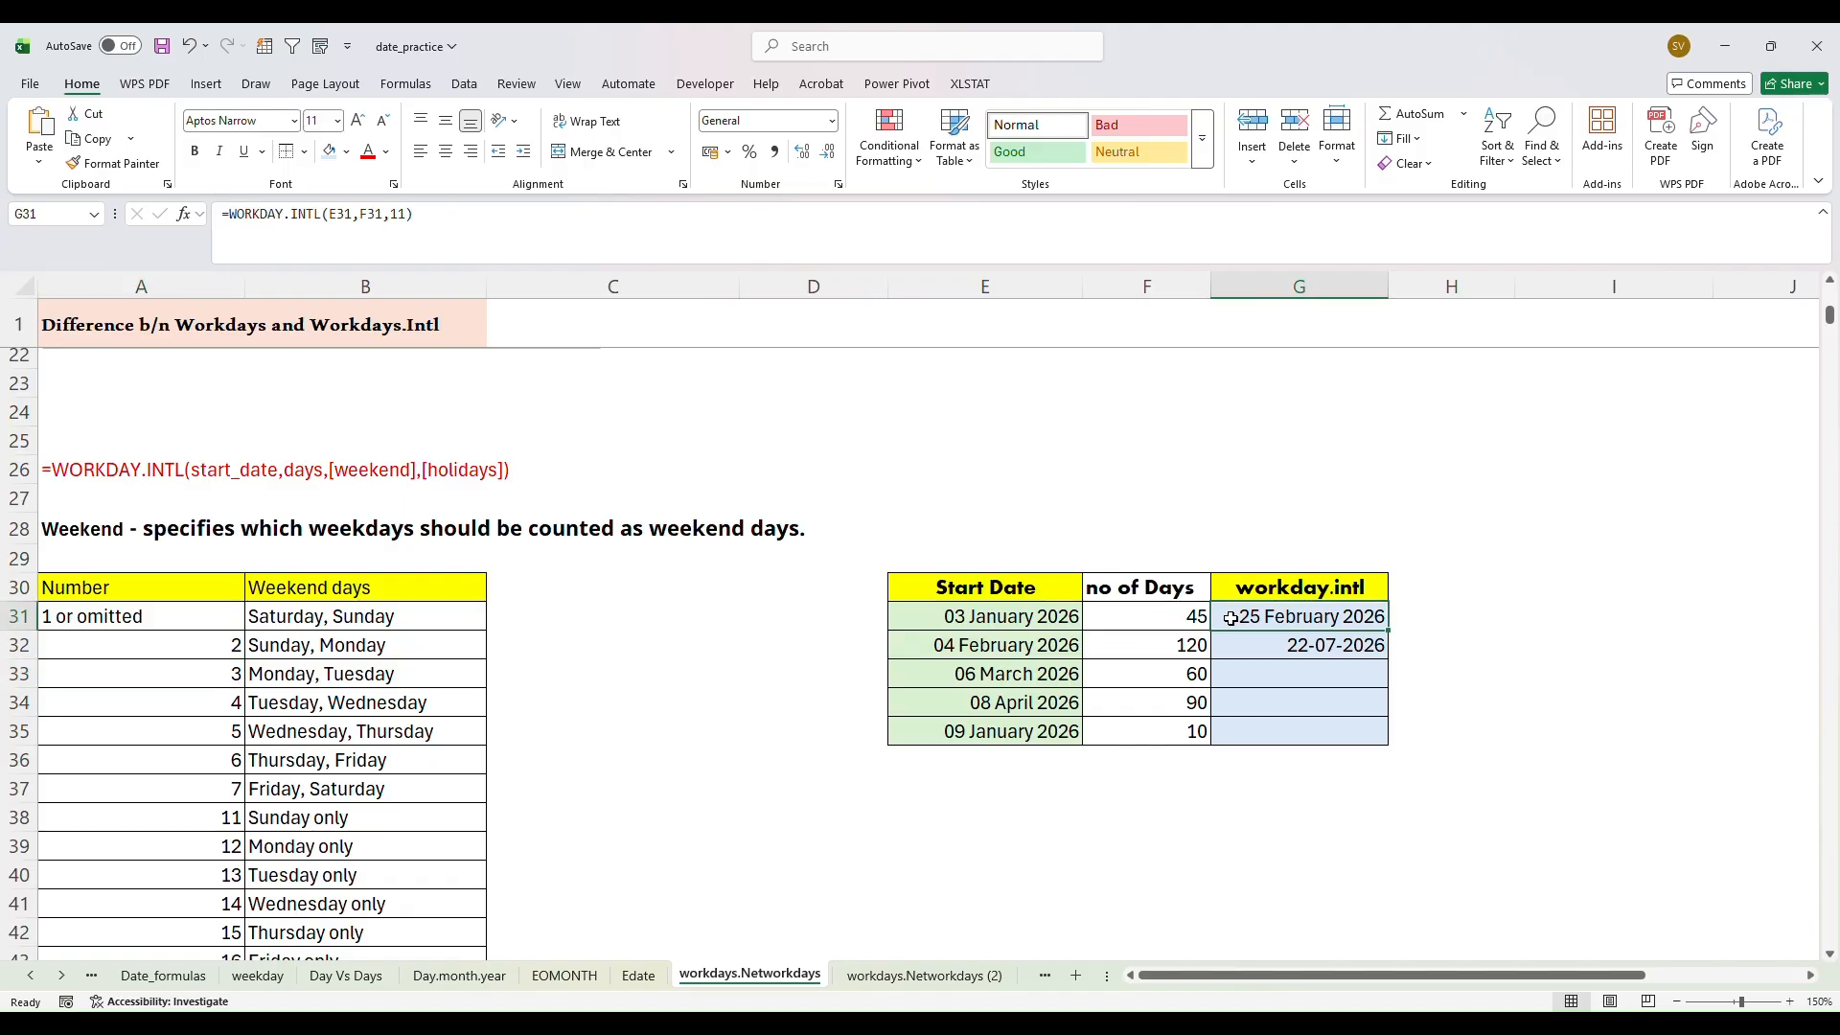
Fill the G32 formula down through G35 and apply the Short Date format to G32:G35
left_click(1263, 649)
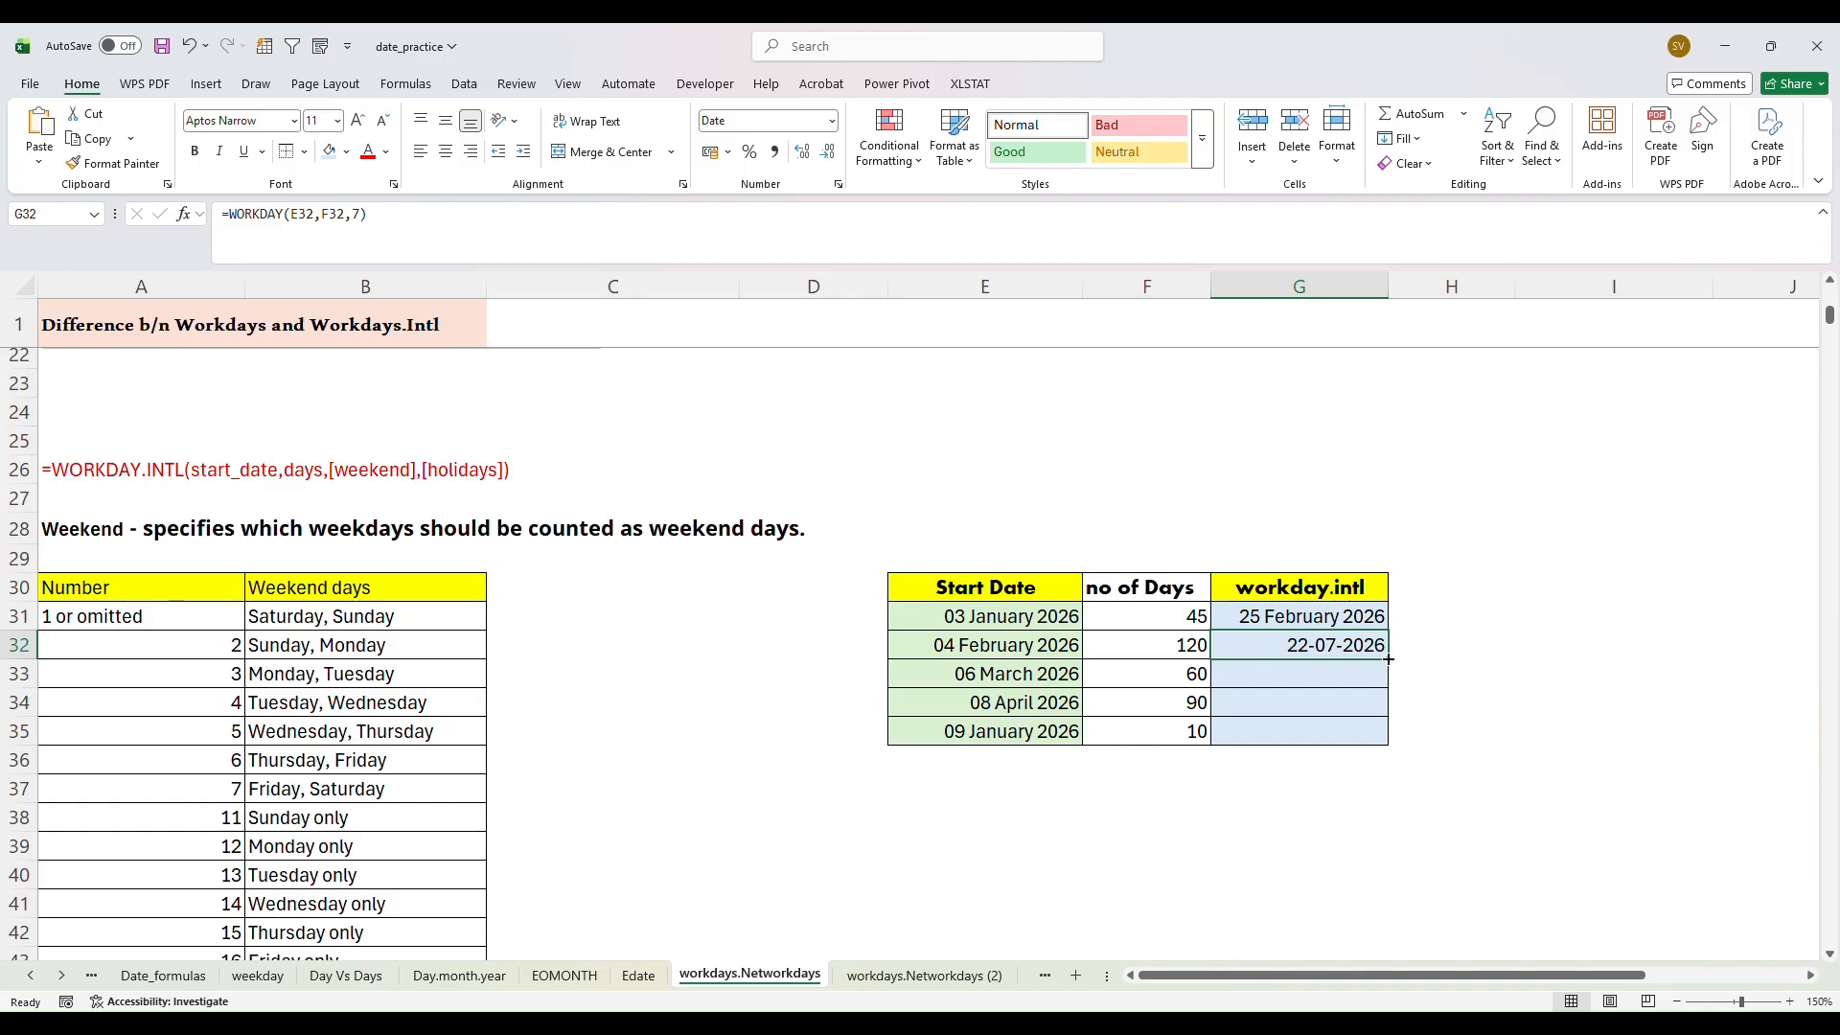
left_click_drag(1392, 658, 1401, 740)
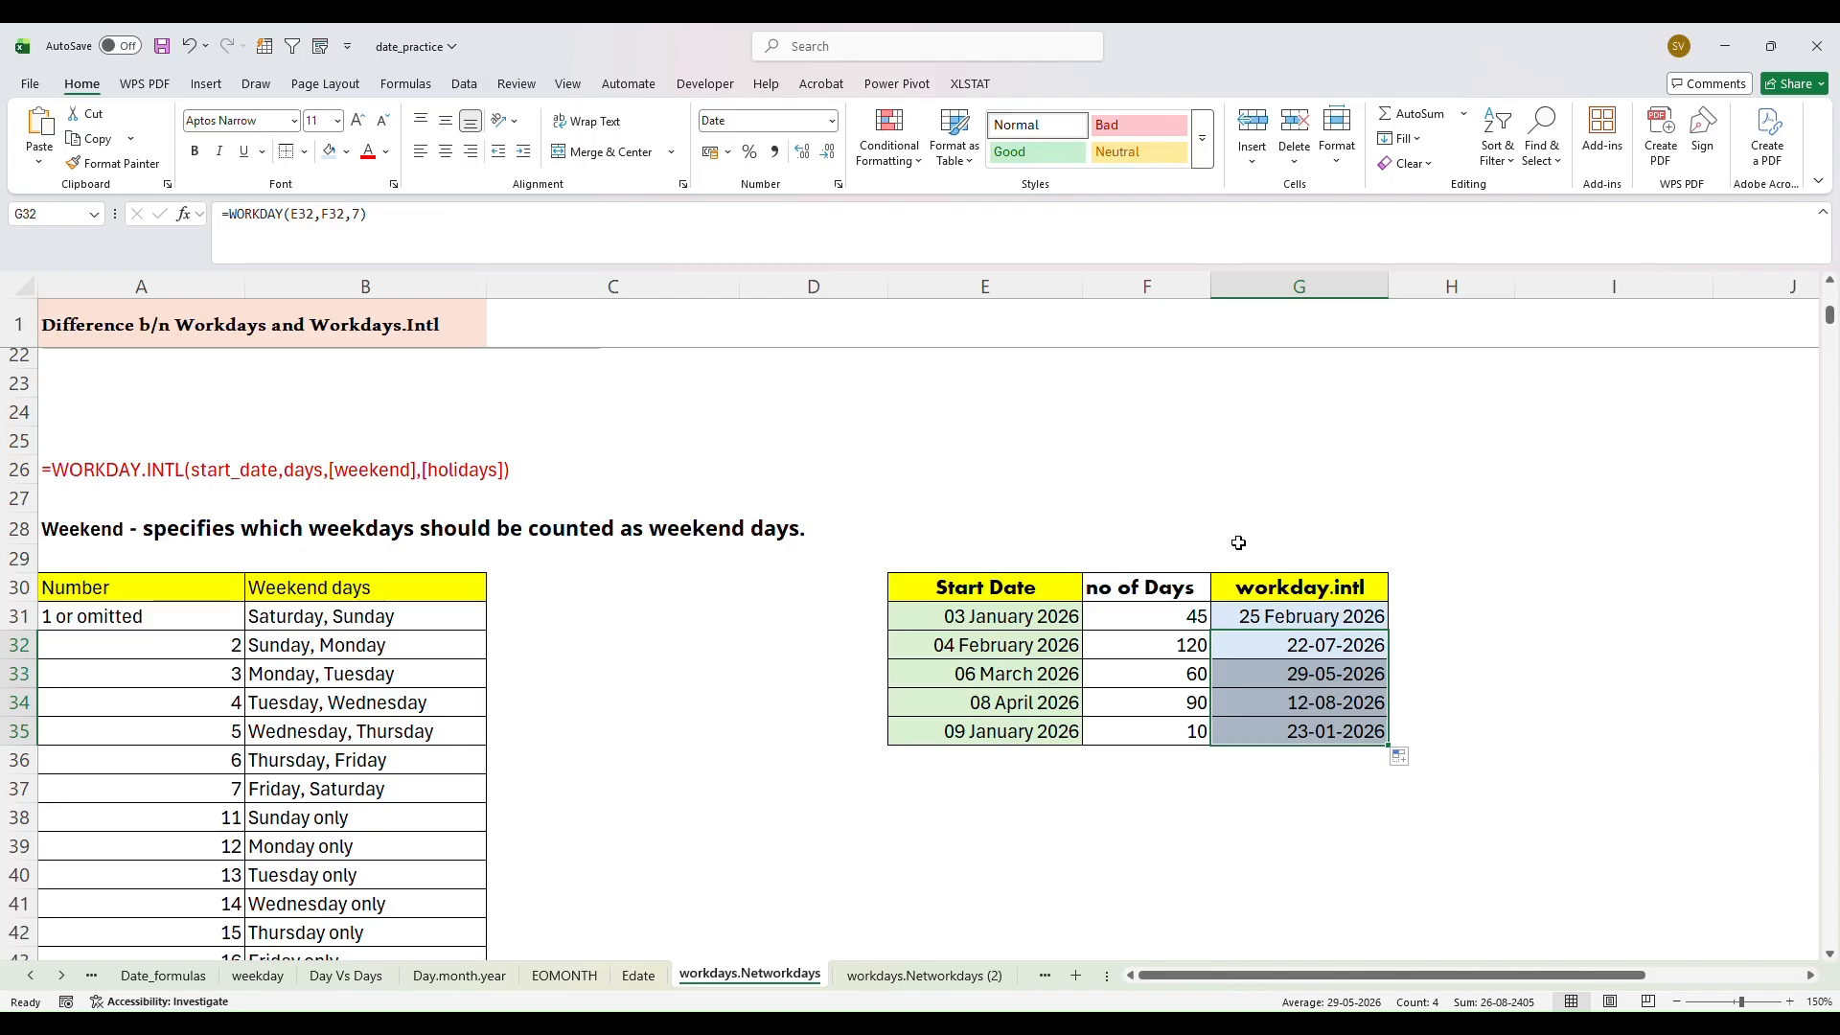
left_click(828, 123)
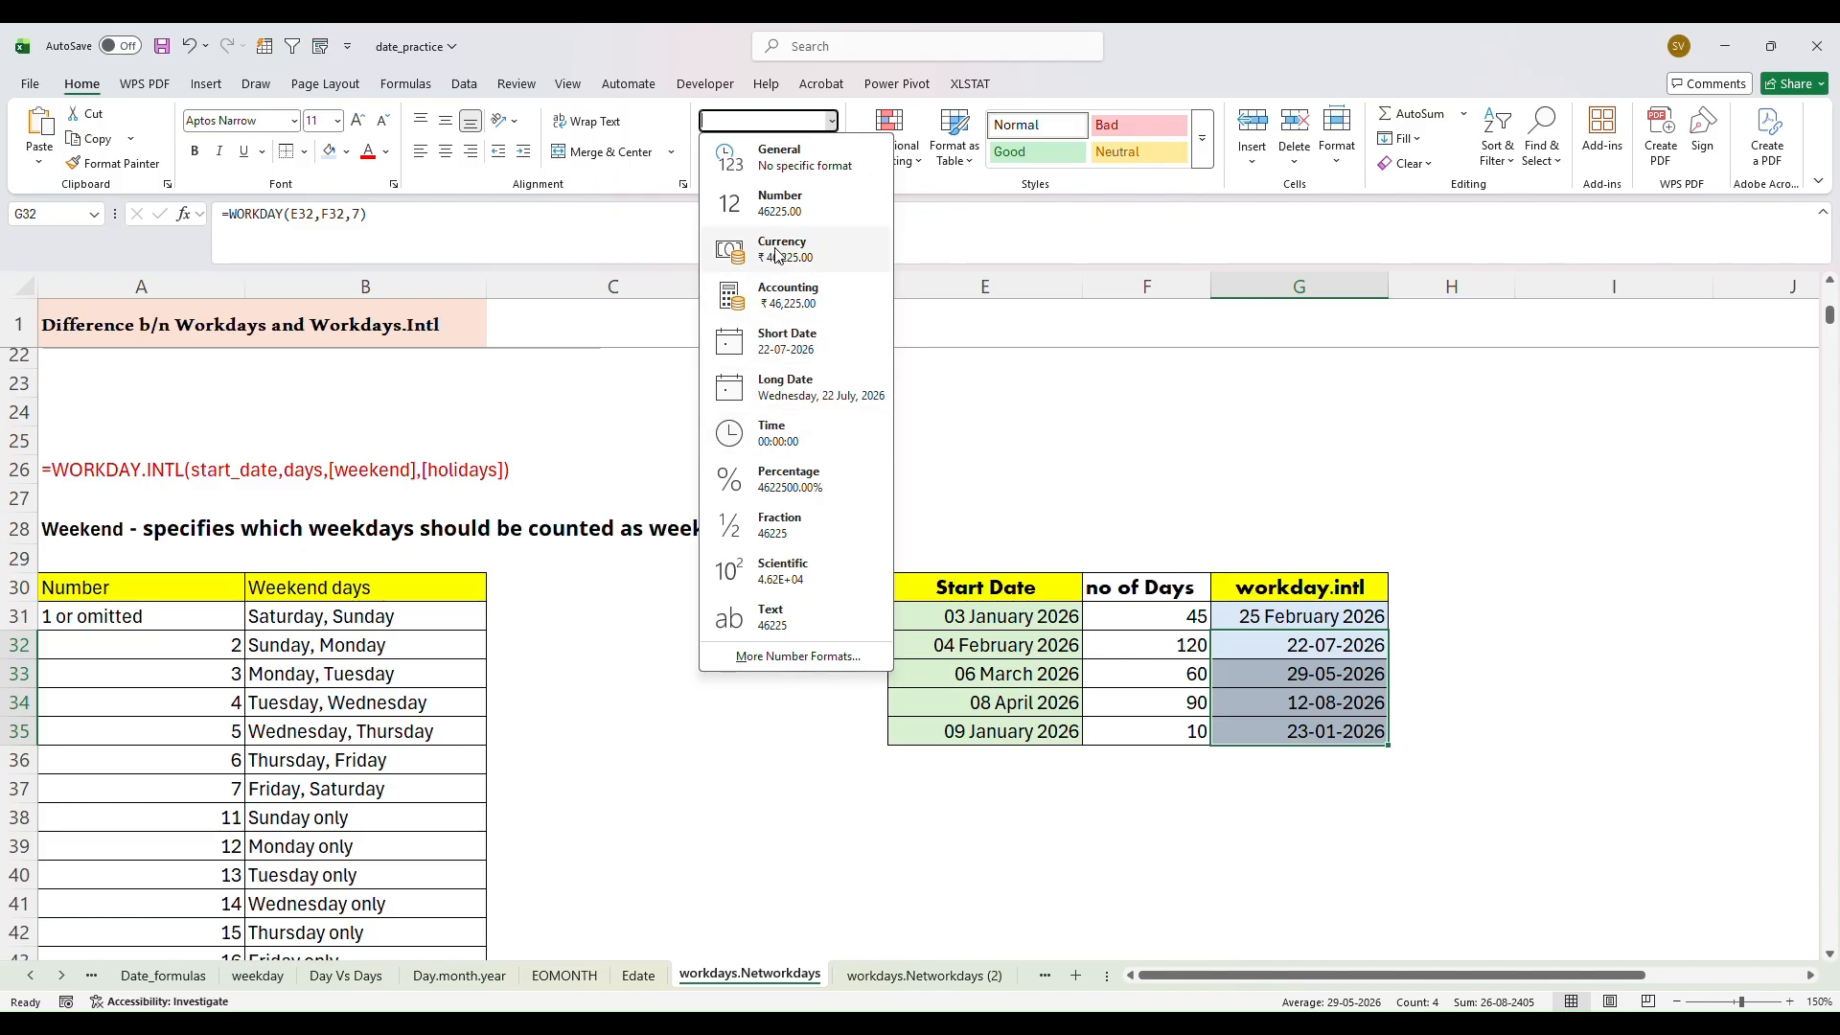
left_click(775, 343)
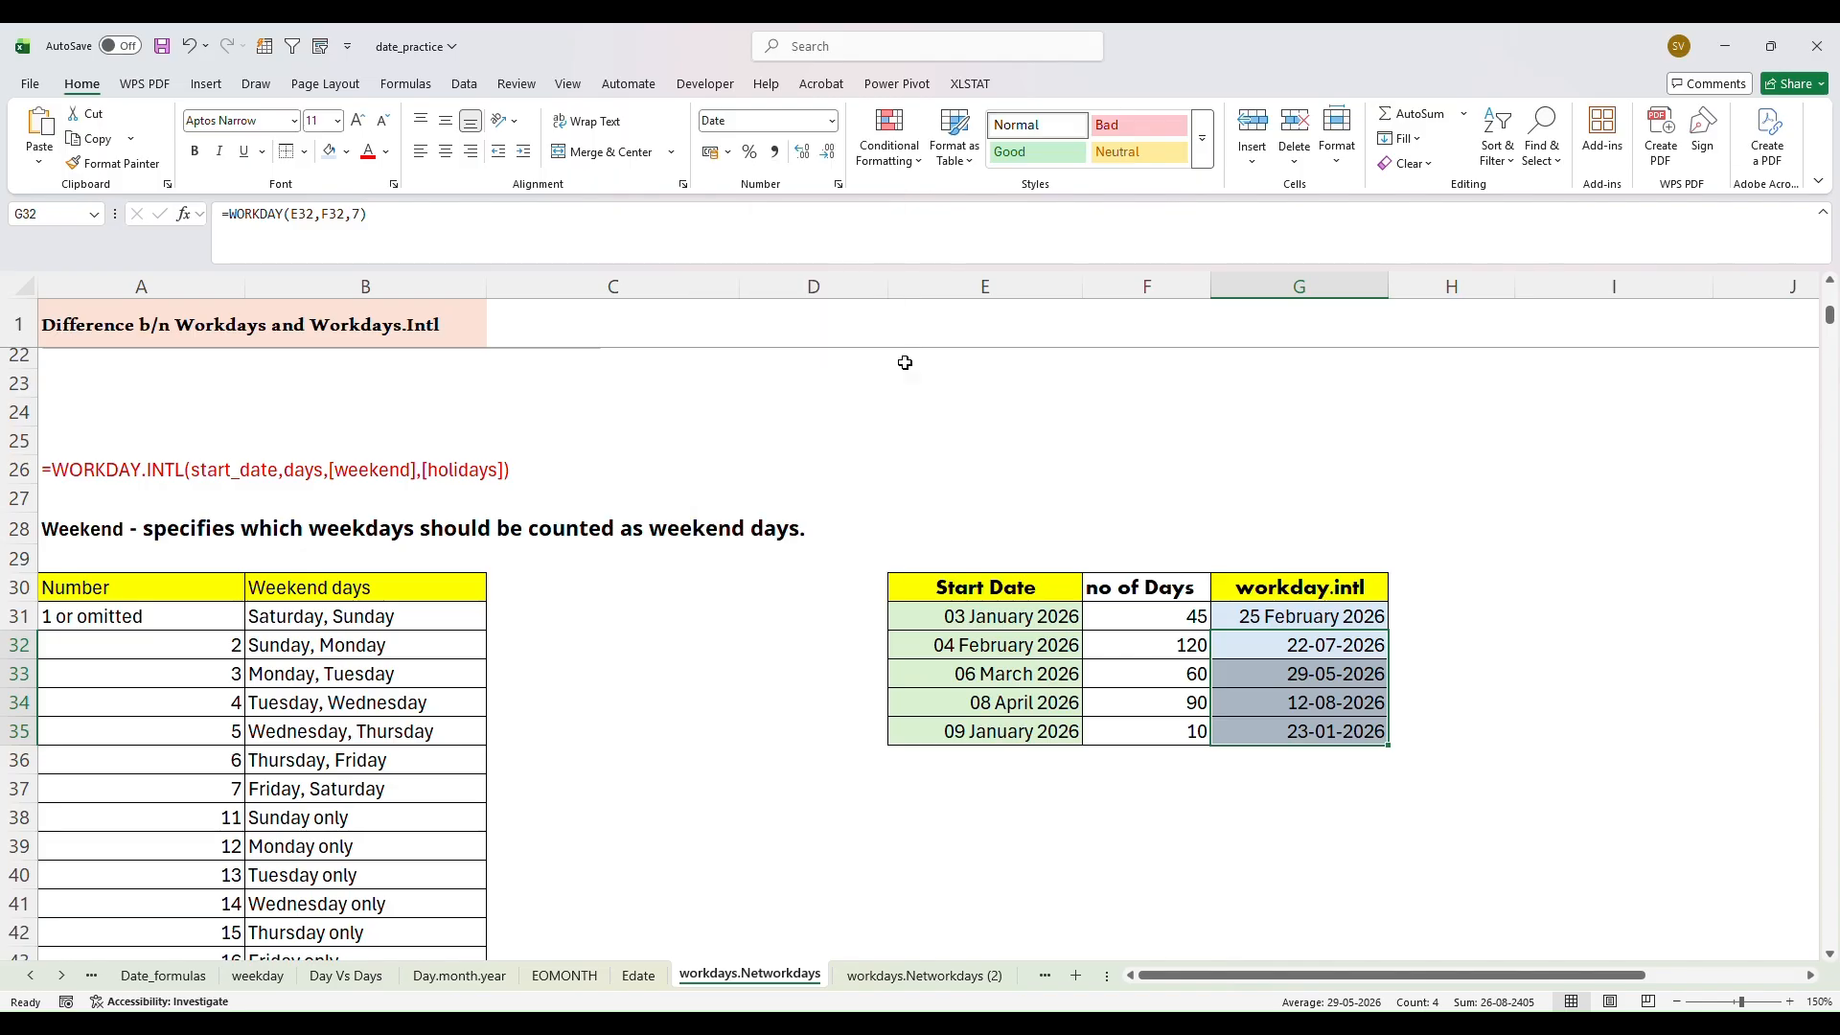
left_click(1476, 522)
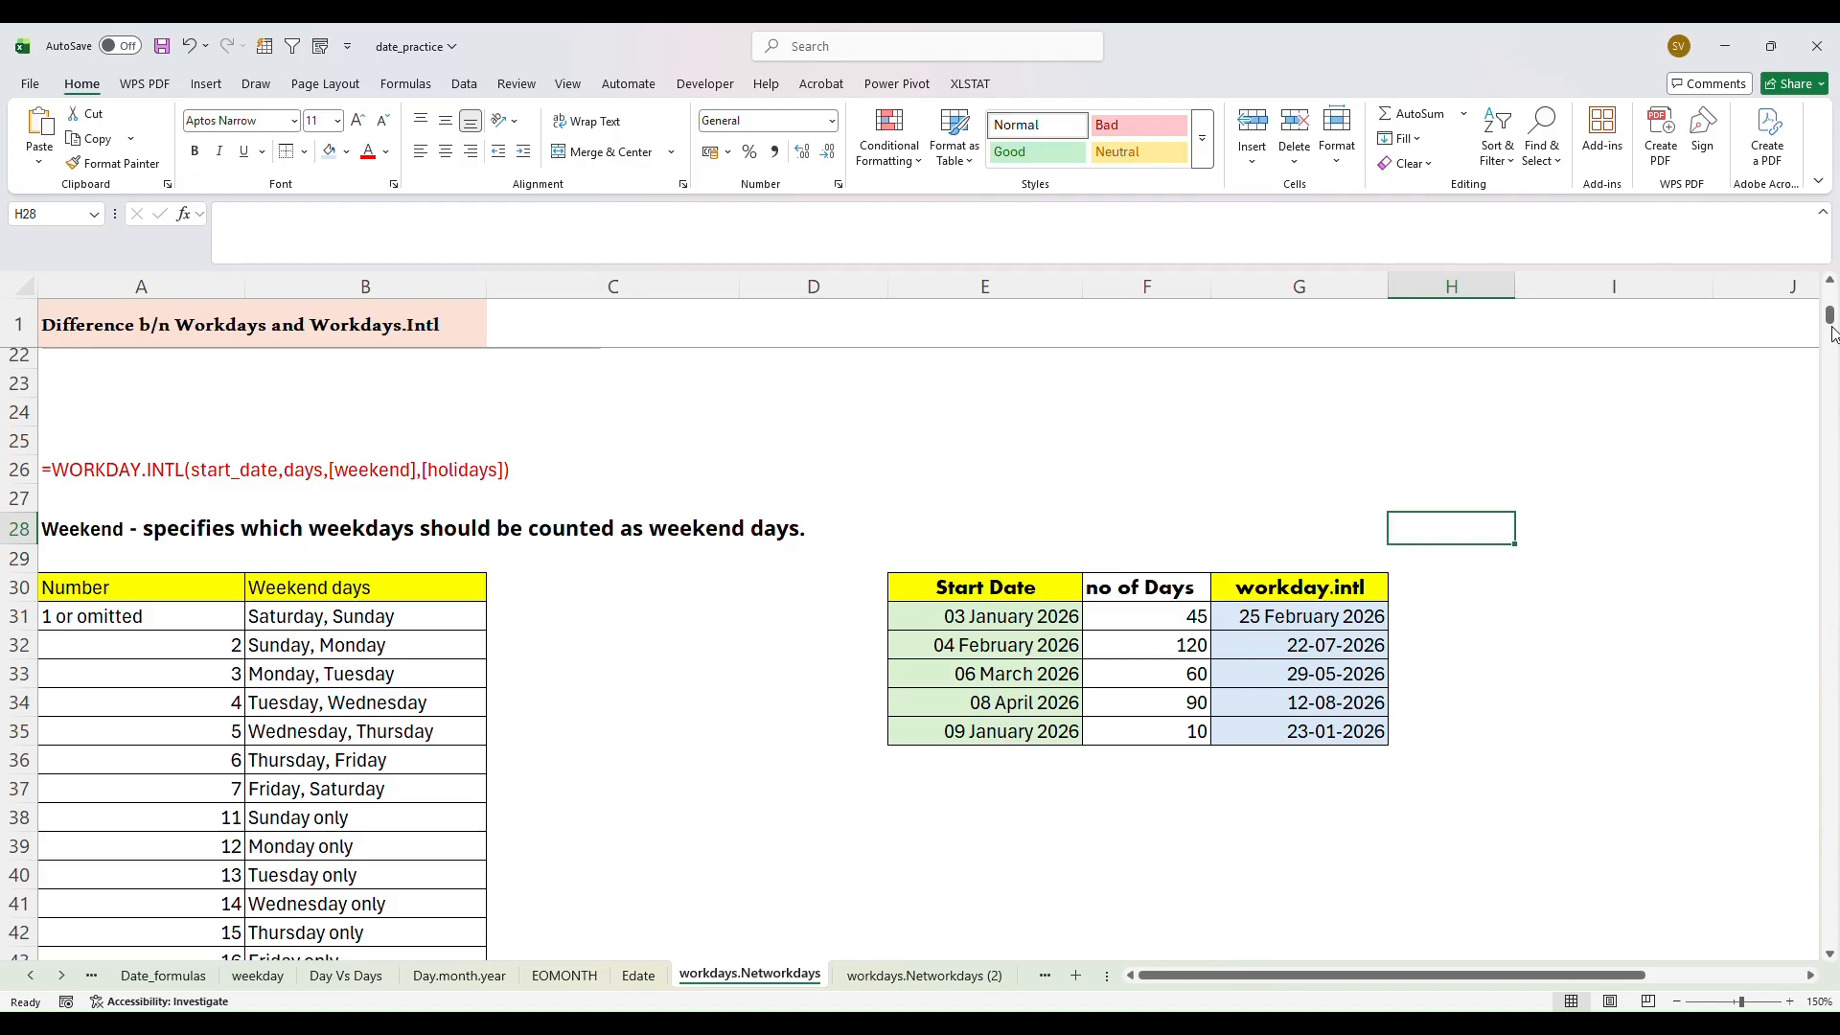
Return to the WORKDAY project table in rows 4 to 9 and review it alongside the holiday list
scroll(1833, 307, "down", 7)
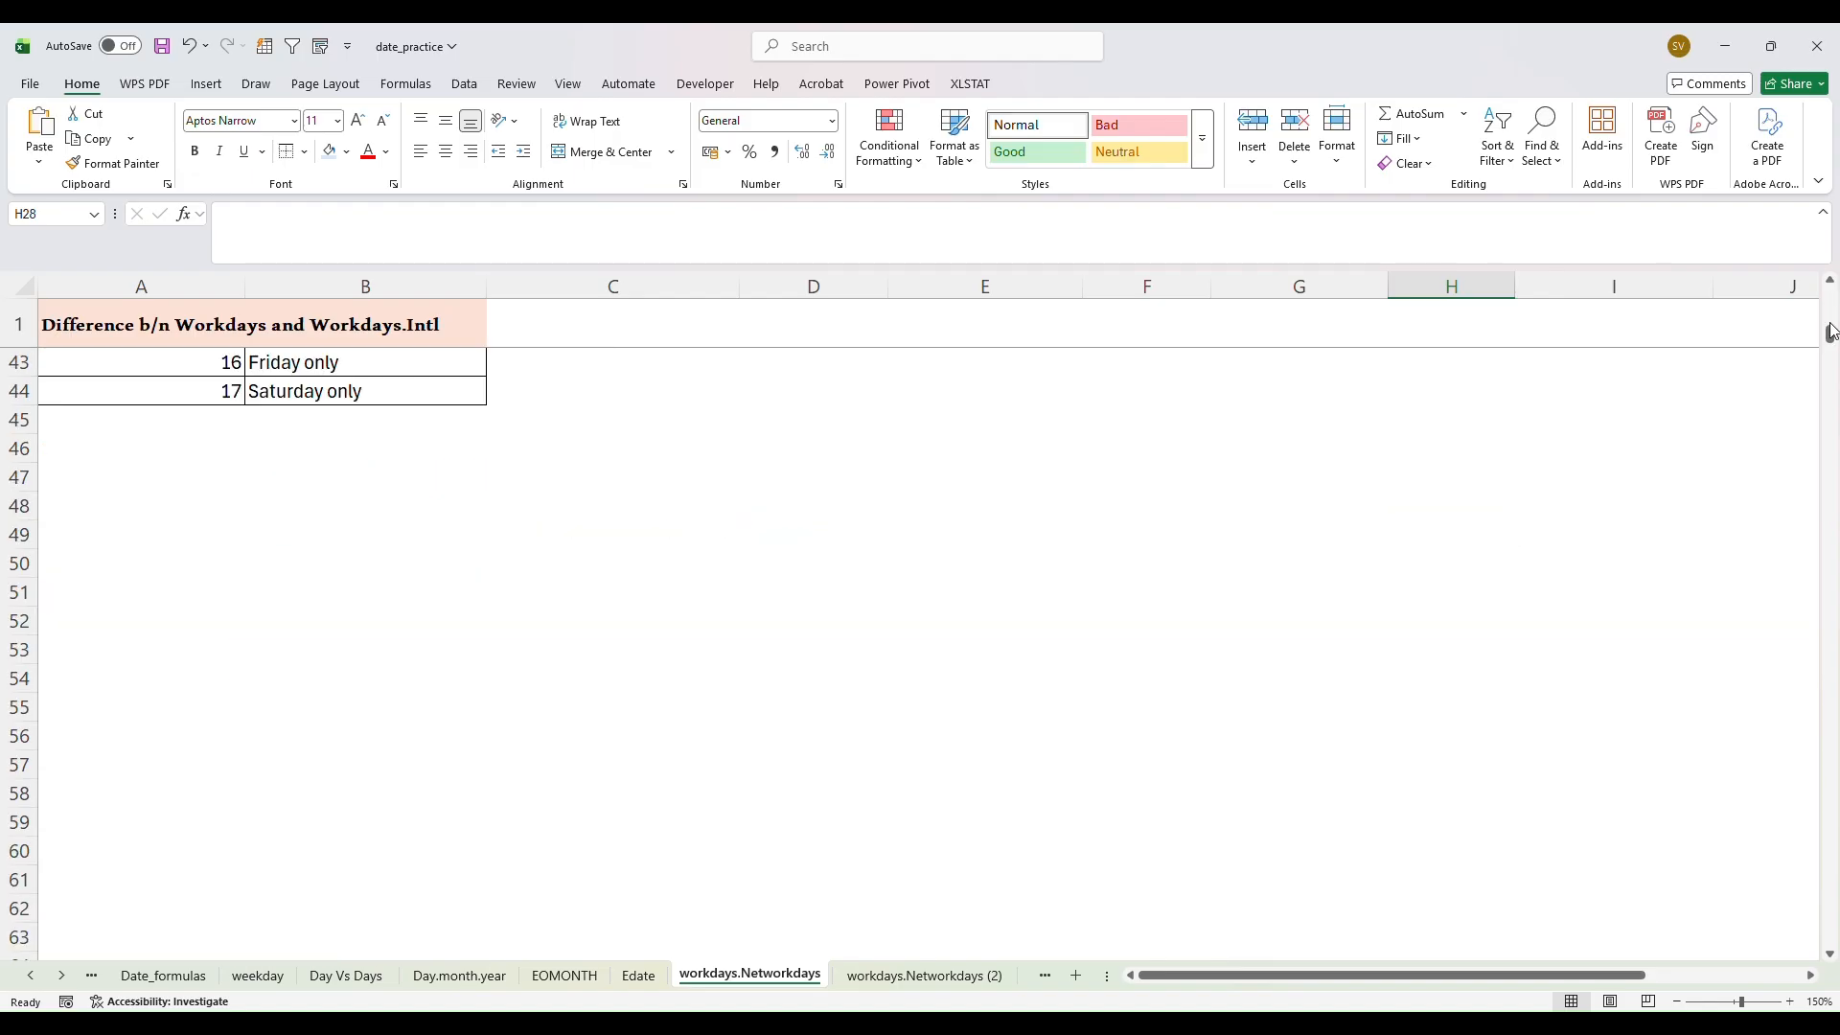
scroll(1833, 316, "up", 13)
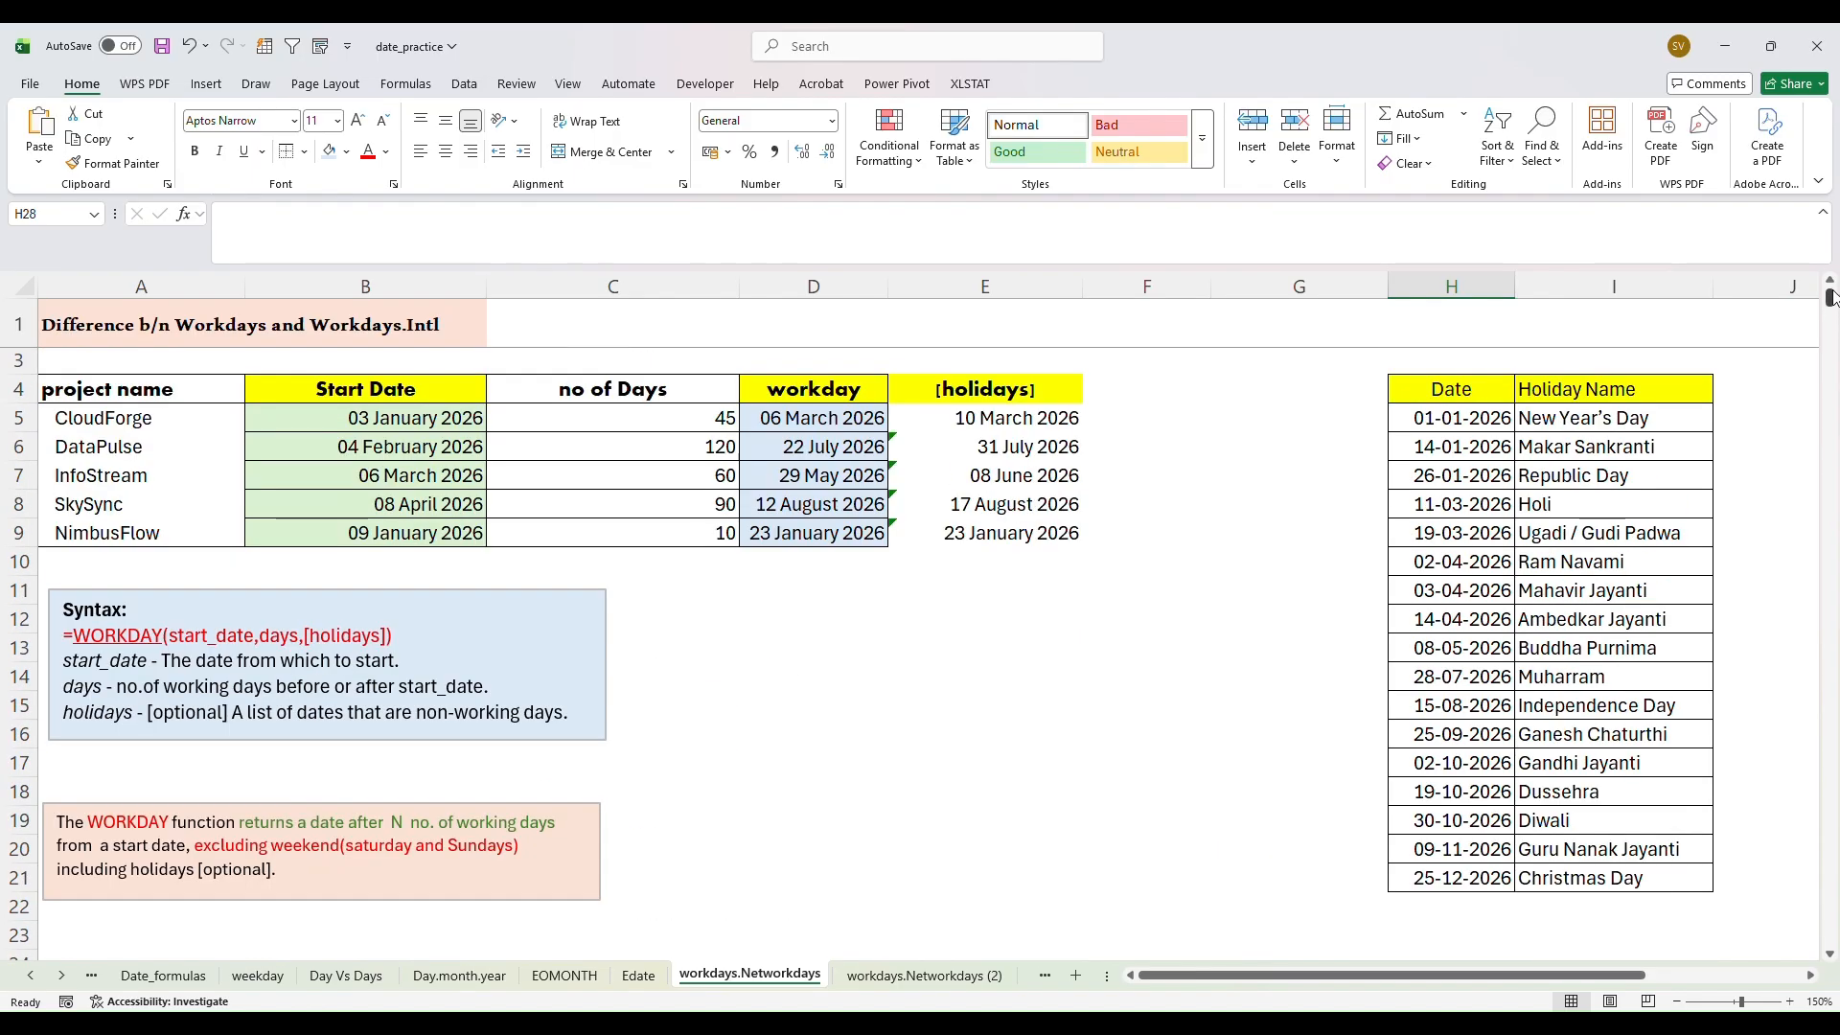
left_click_drag(1831, 298, 1831, 293)
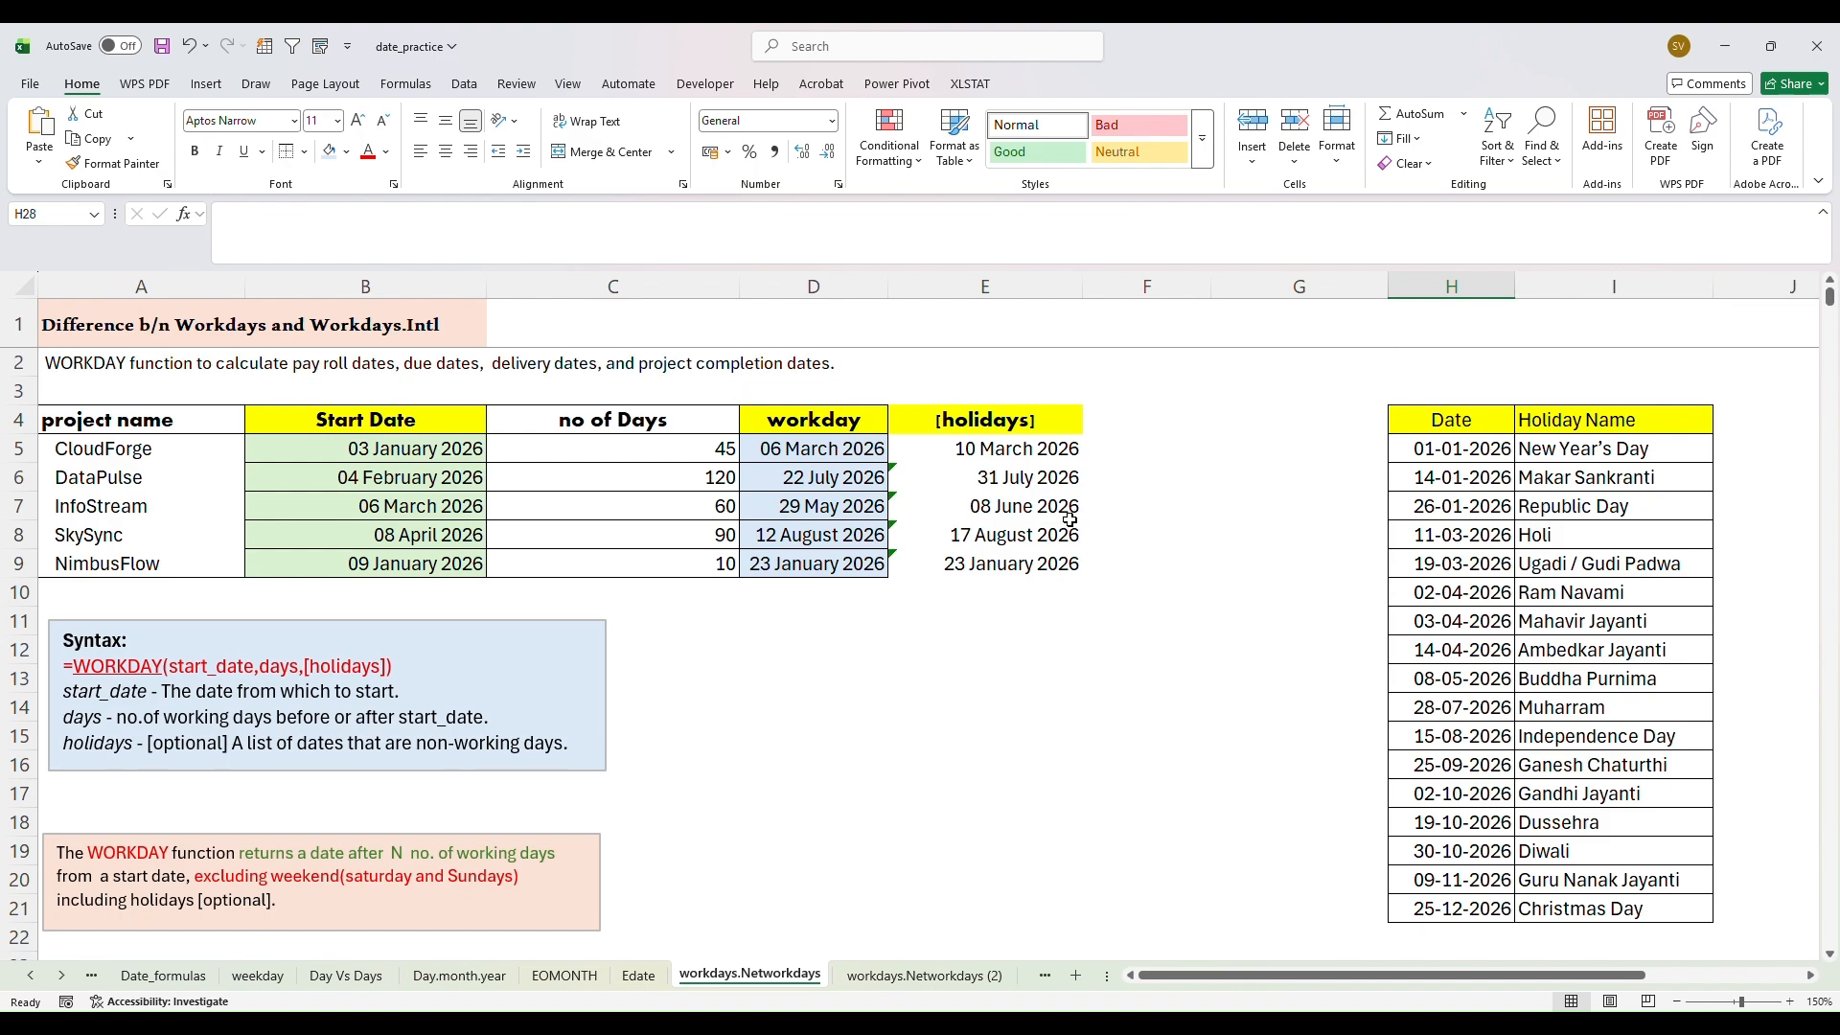